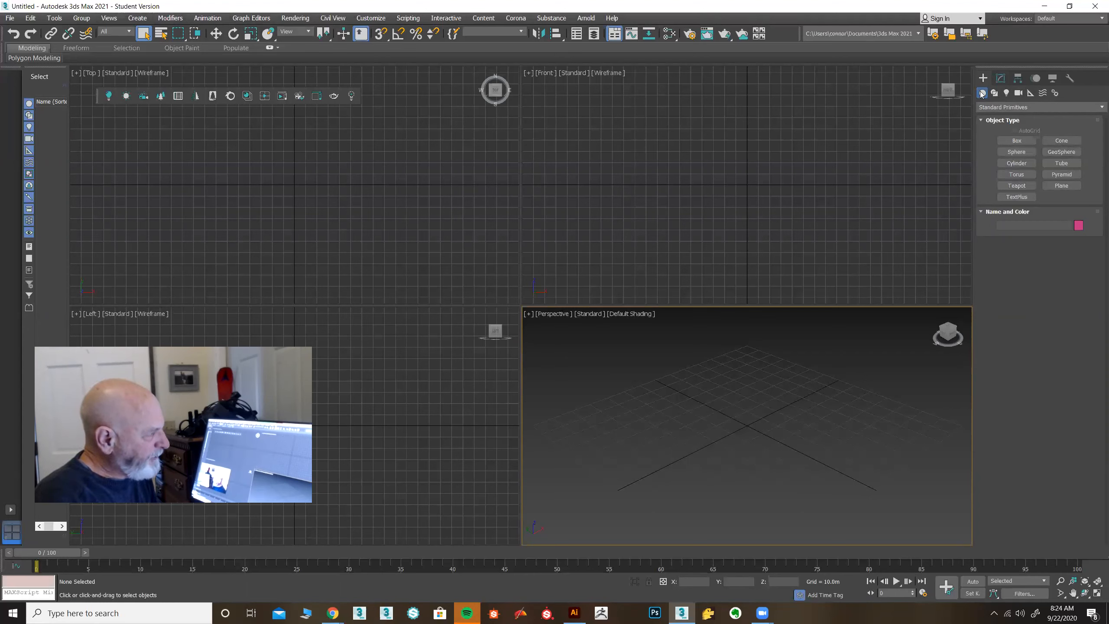
# Step: Draw a circle spline about 42 m in radius in the Front viewport and shift it slightly along X
pyautogui.click(995, 94)
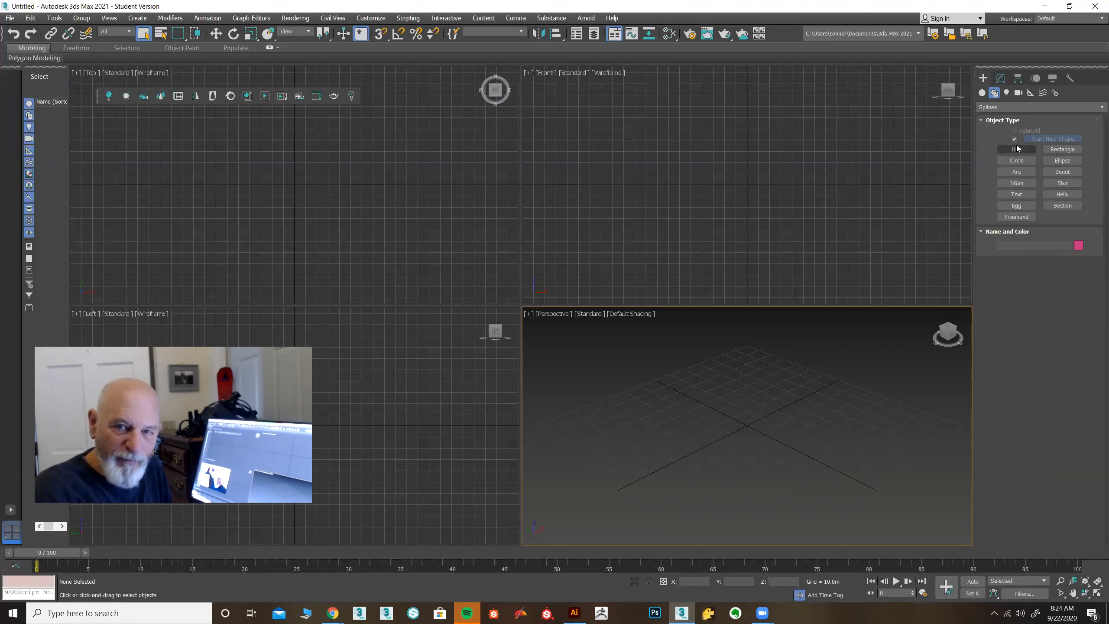
pyautogui.click(1017, 161)
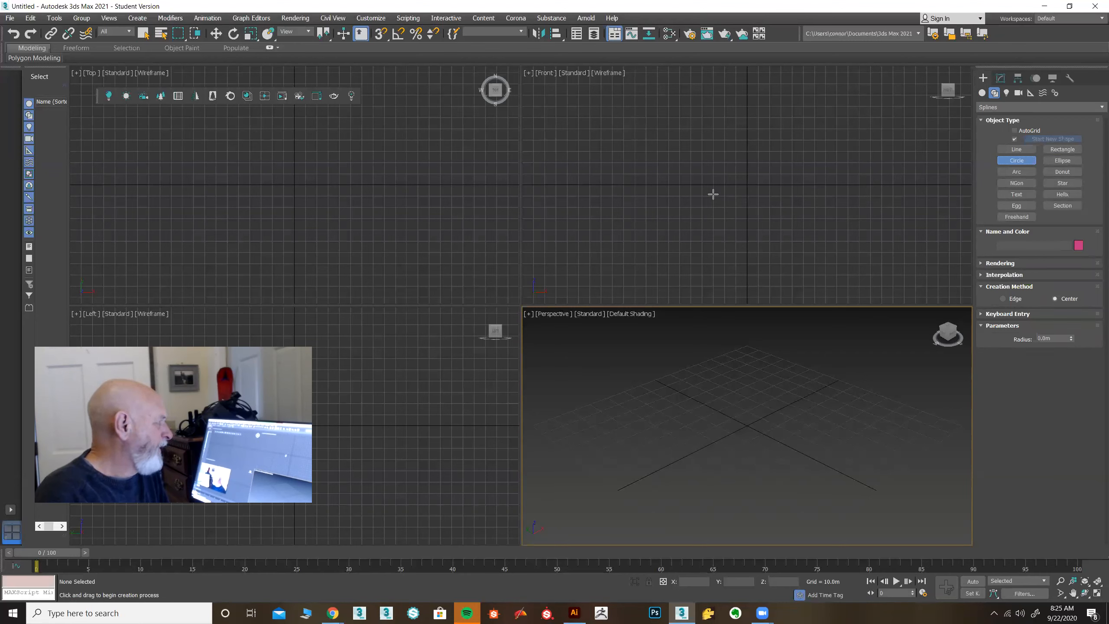
pyautogui.moveTo(722, 170); pyautogui.dragTo(762, 197)
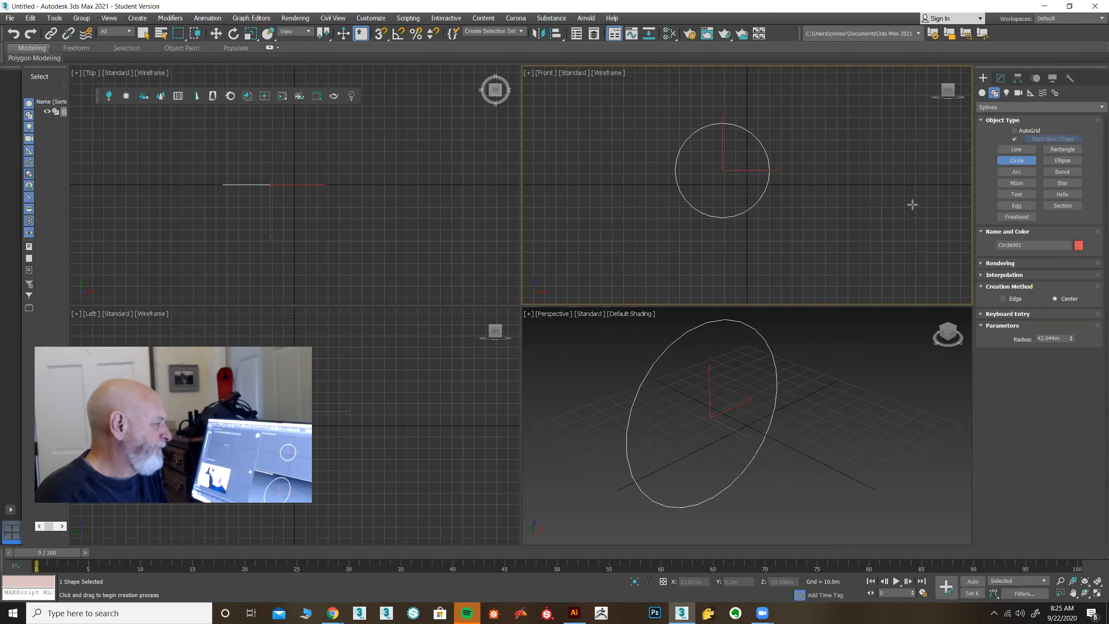
pyautogui.click(216, 33)
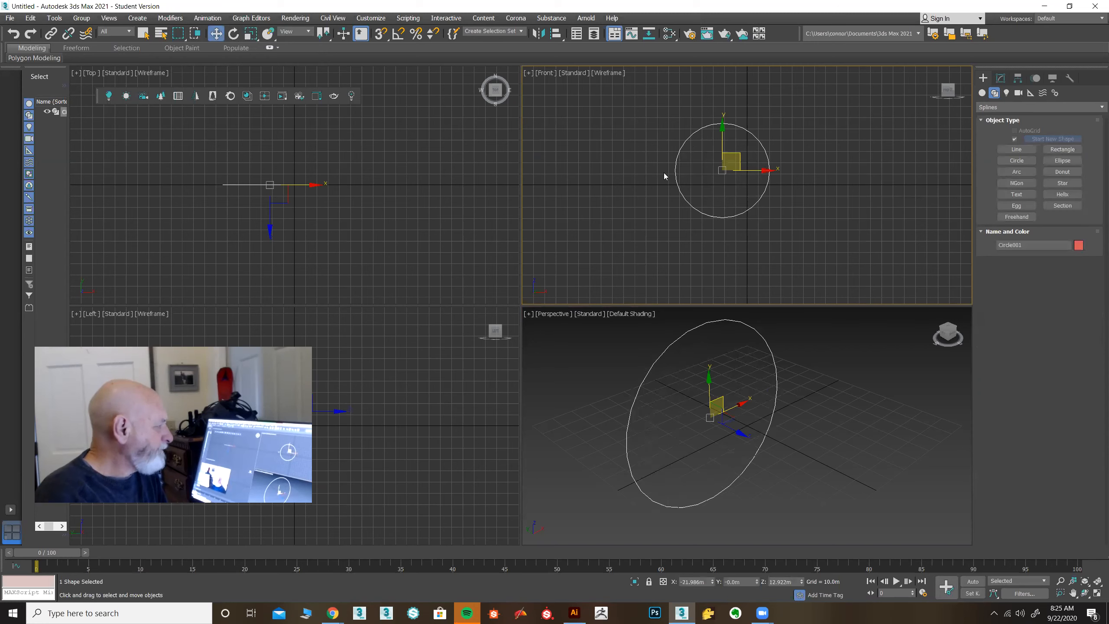
pyautogui.moveTo(724, 149); pyautogui.dragTo(727, 150)
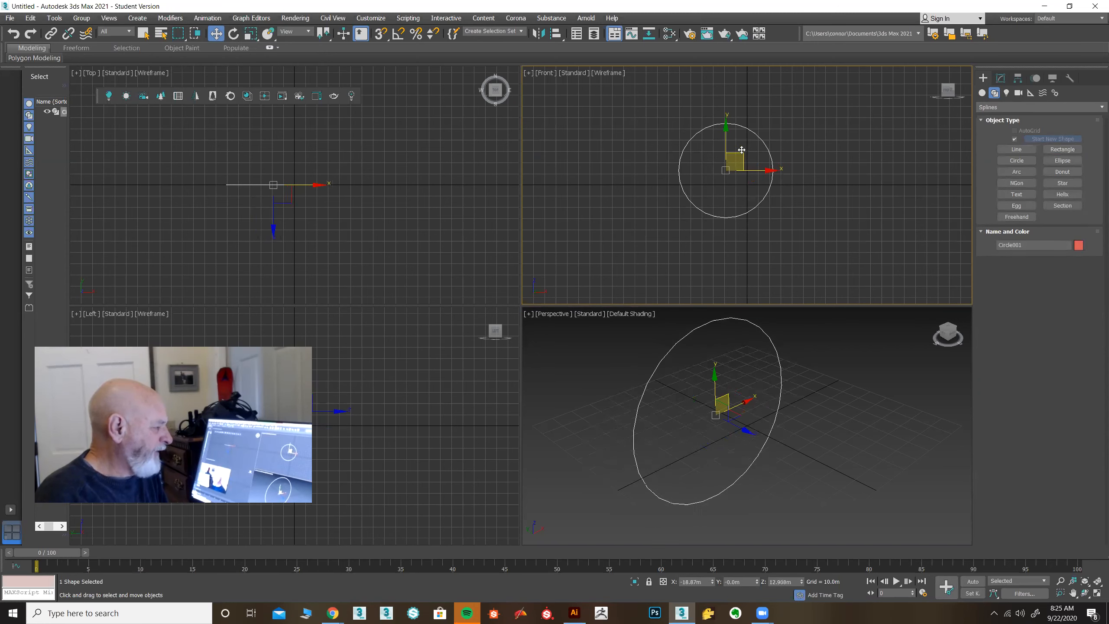
# Step: Render the Perspective viewport to check how the plain circle spline renders, and close the render window
pyautogui.rightClick(836, 326)
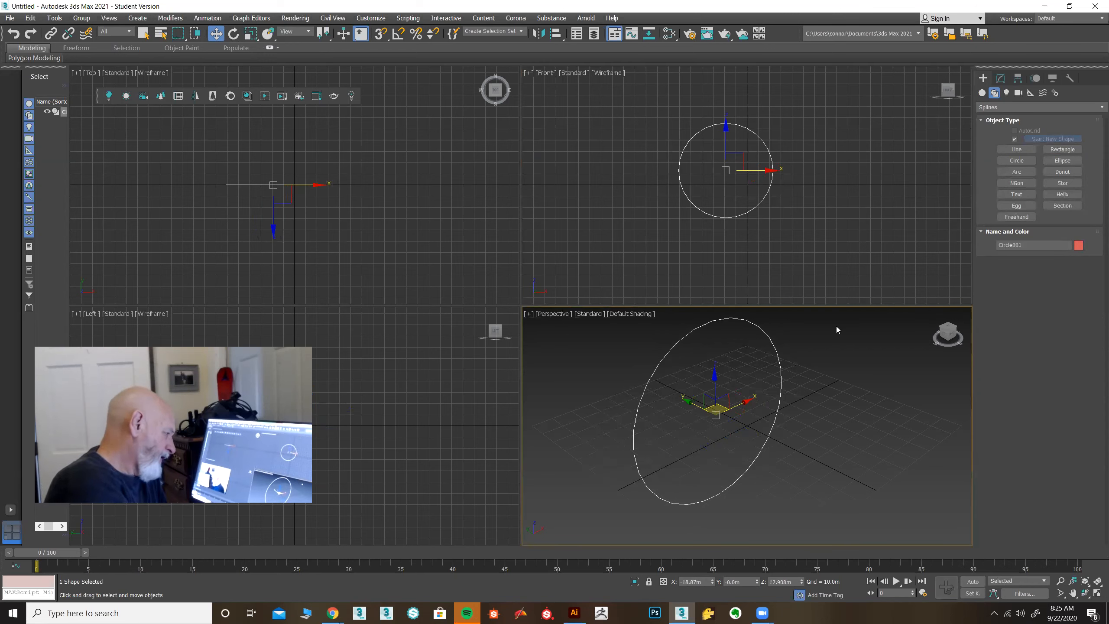
pyautogui.hotkey('shift', 'q')
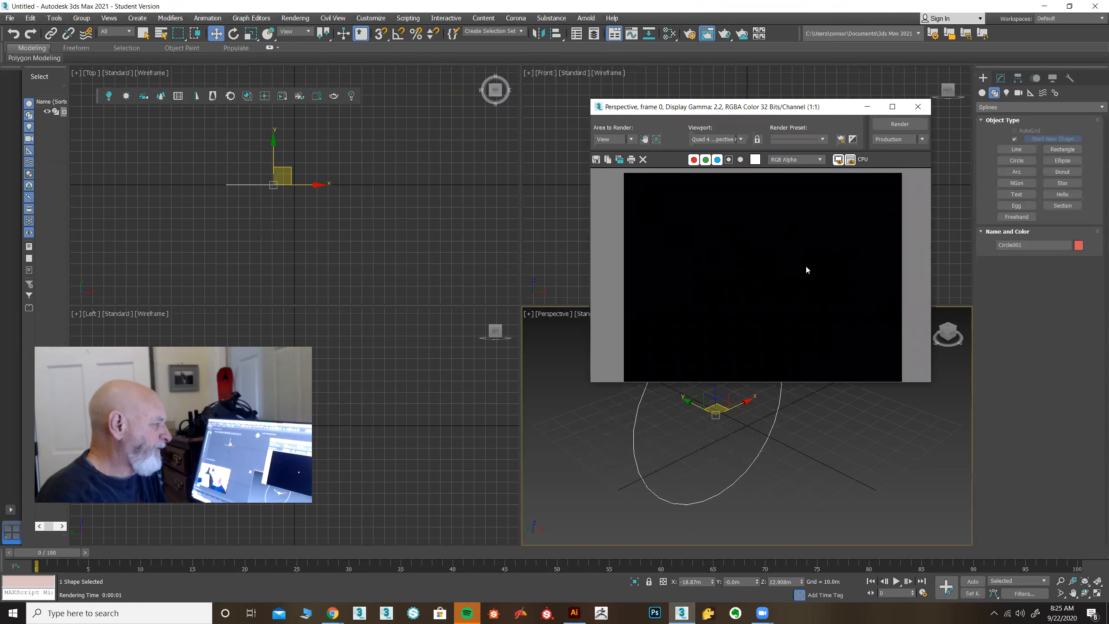
pyautogui.click(918, 107)
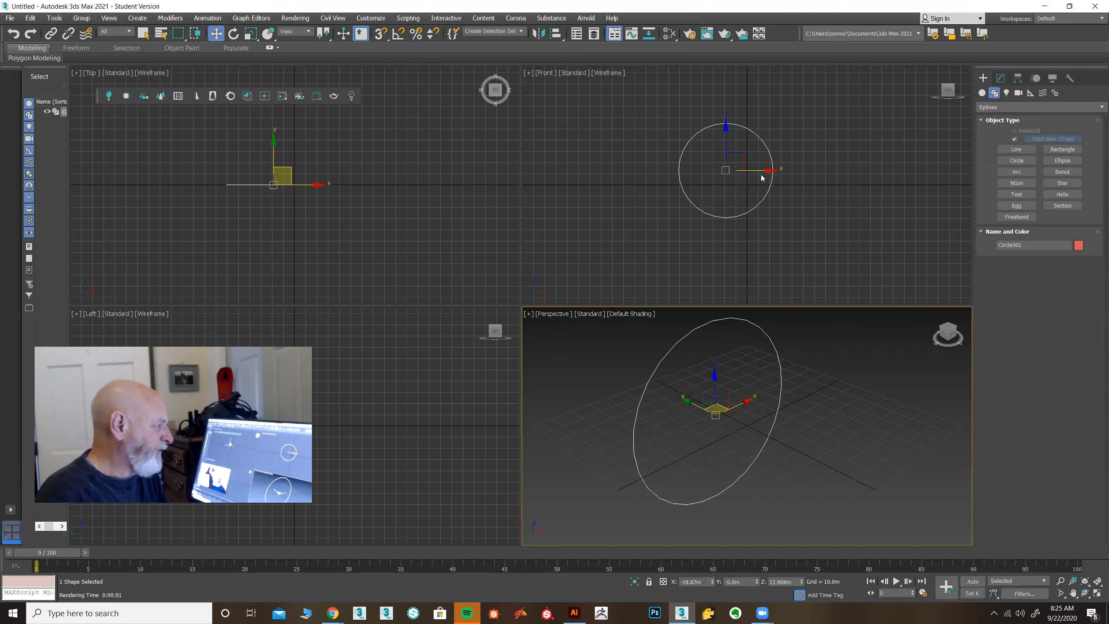
# Step: Try a second circle about 36 m in radius on the ground plane in the Perspective viewport
pyautogui.click(1012, 161)
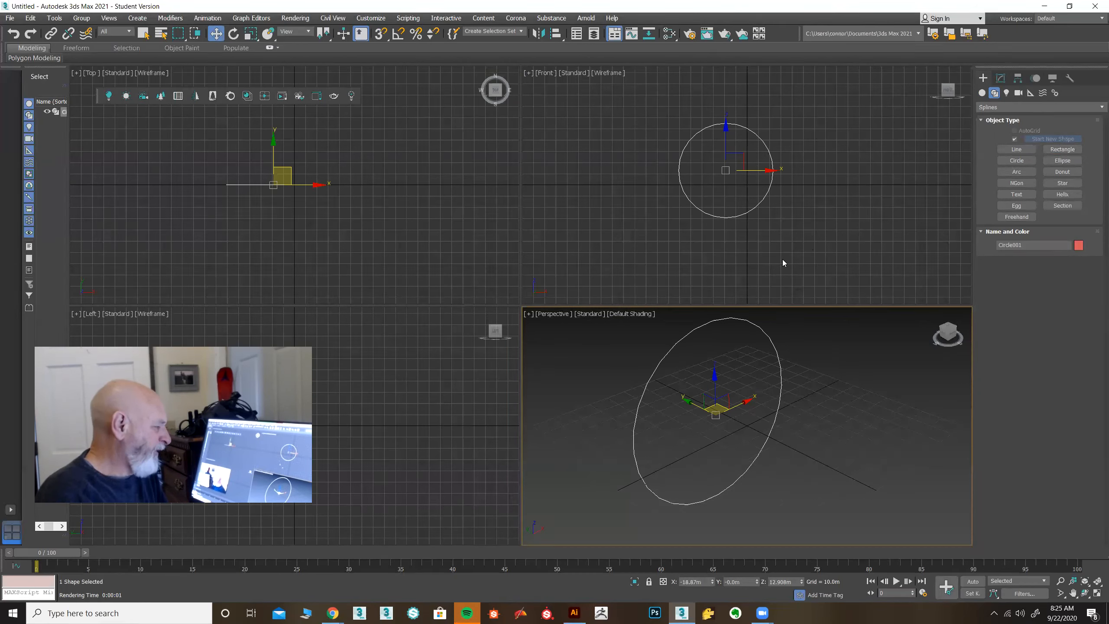
pyautogui.click(1016, 160)
pyautogui.moveTo(735, 468); pyautogui.dragTo(787, 523)
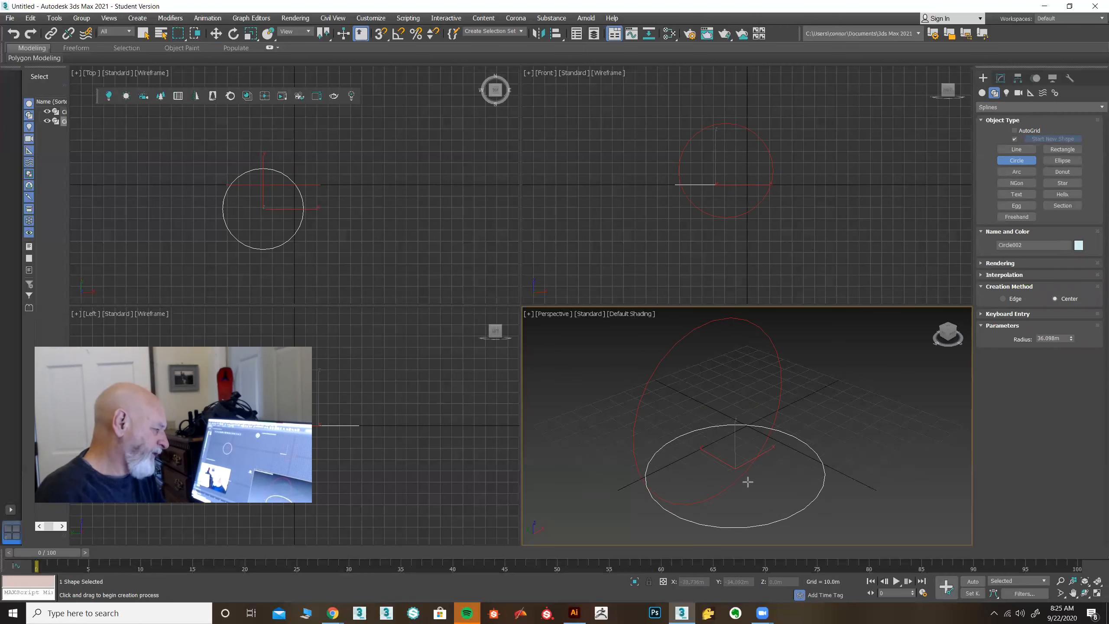
pyautogui.hotkey('ctrl', 'z')
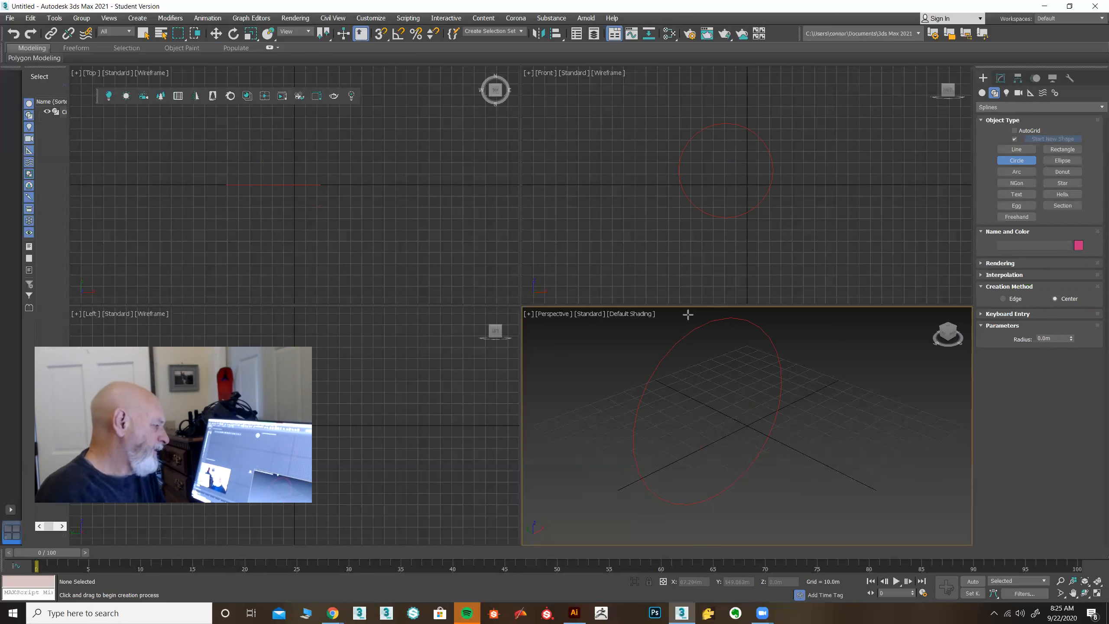
# Step: Select the circle in the Front viewport and enlarge its radius to about 58.9 m
pyautogui.click(216, 33)
pyautogui.click(689, 201)
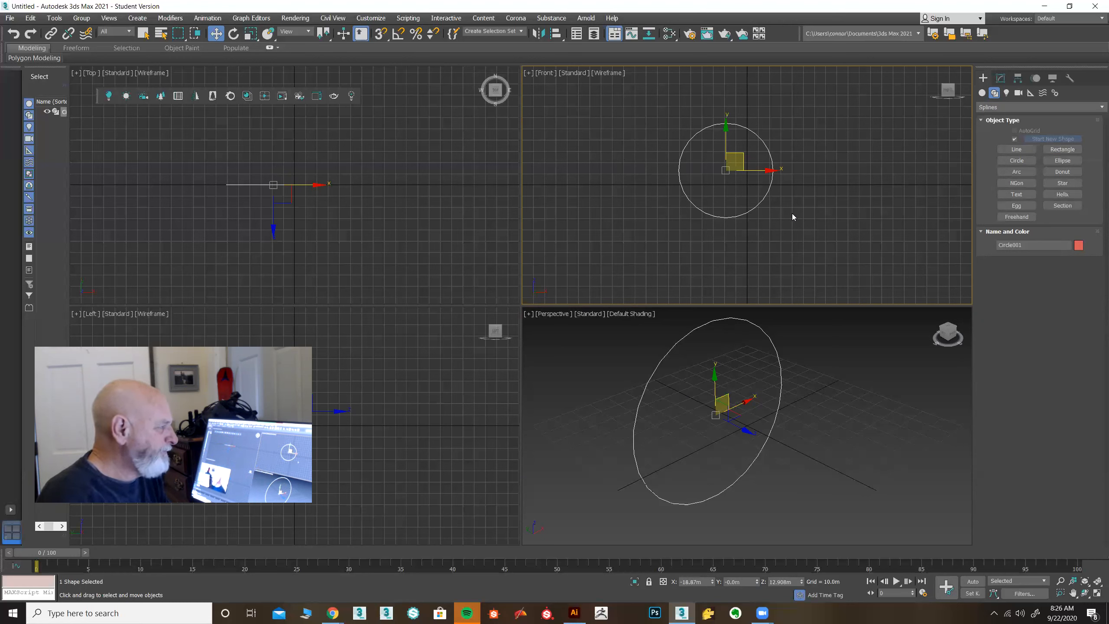
pyautogui.click(1000, 77)
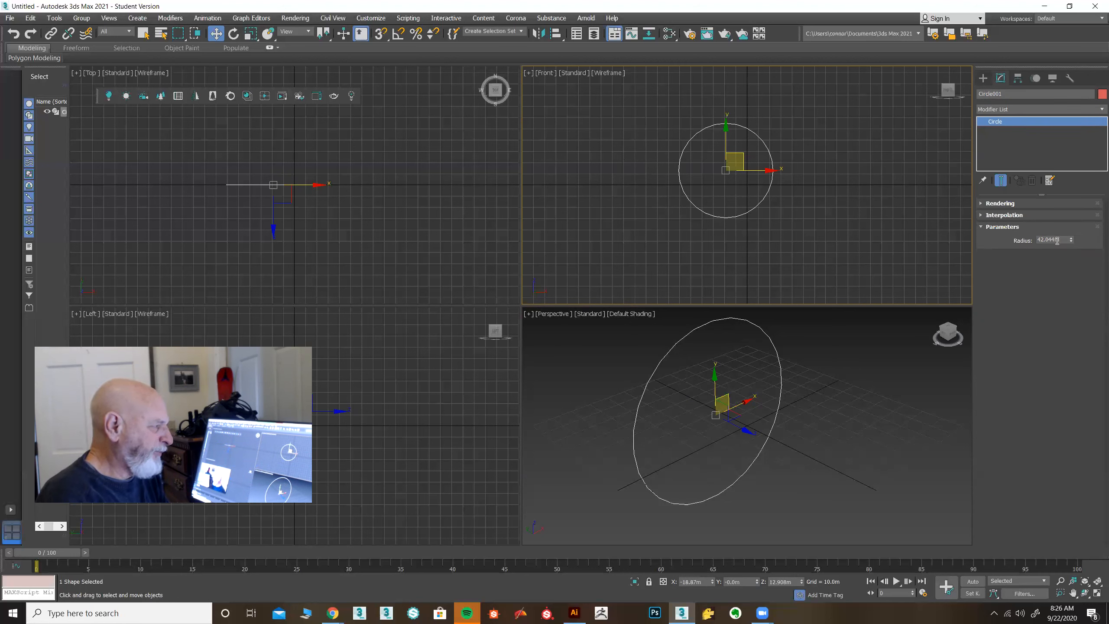
pyautogui.moveTo(1067, 239); pyautogui.dragTo(1072, 227)
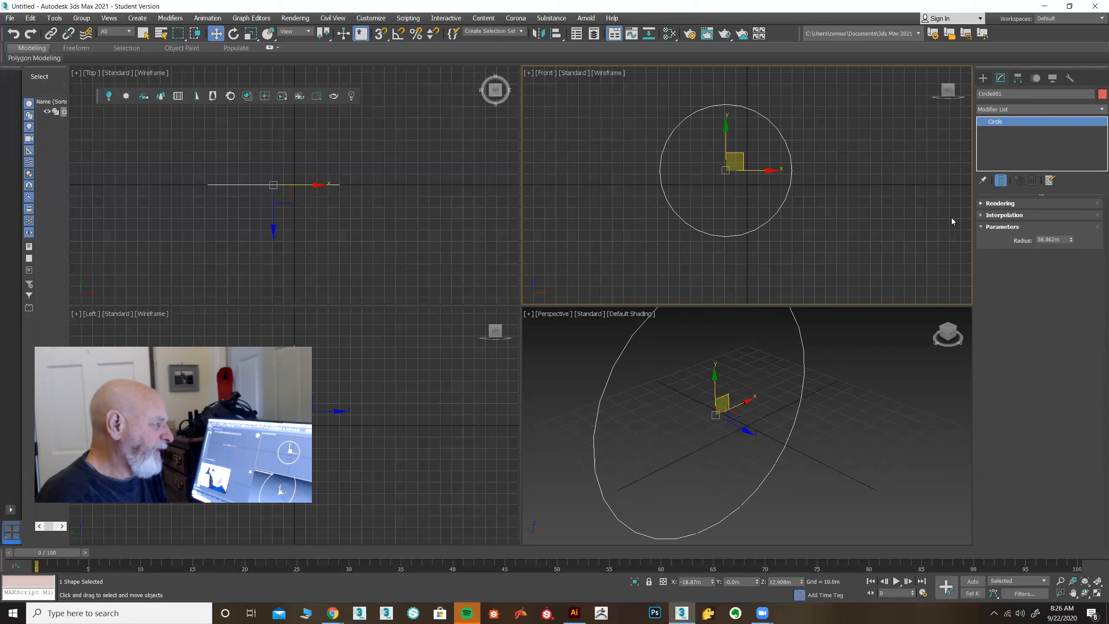
pyautogui.rightClick(787, 198)
pyautogui.moveTo(810, 312)
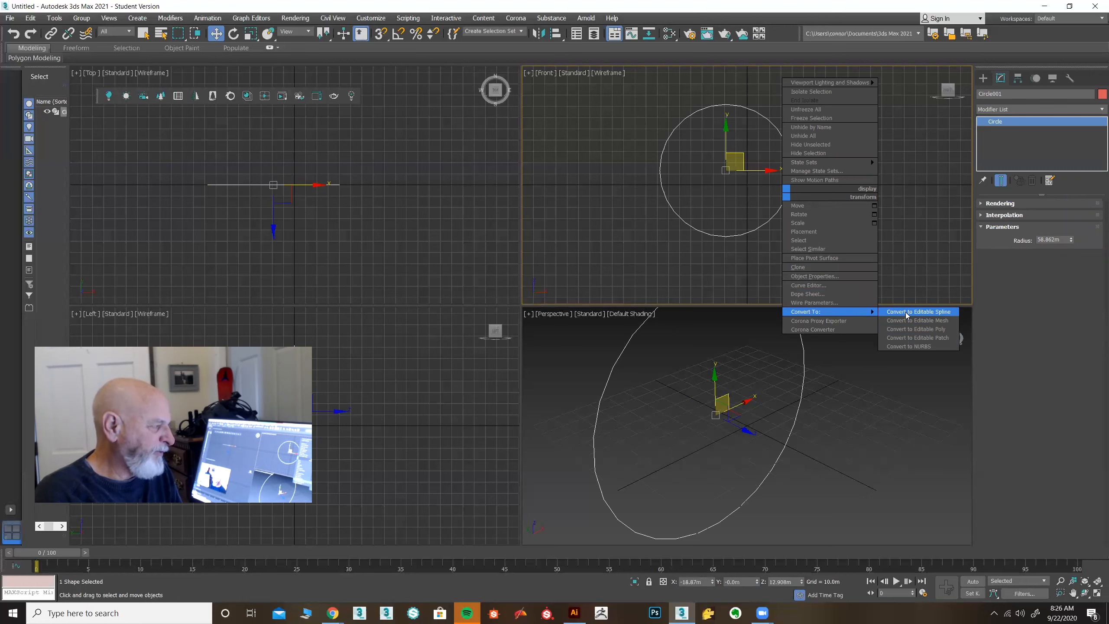
pyautogui.click(1074, 296)
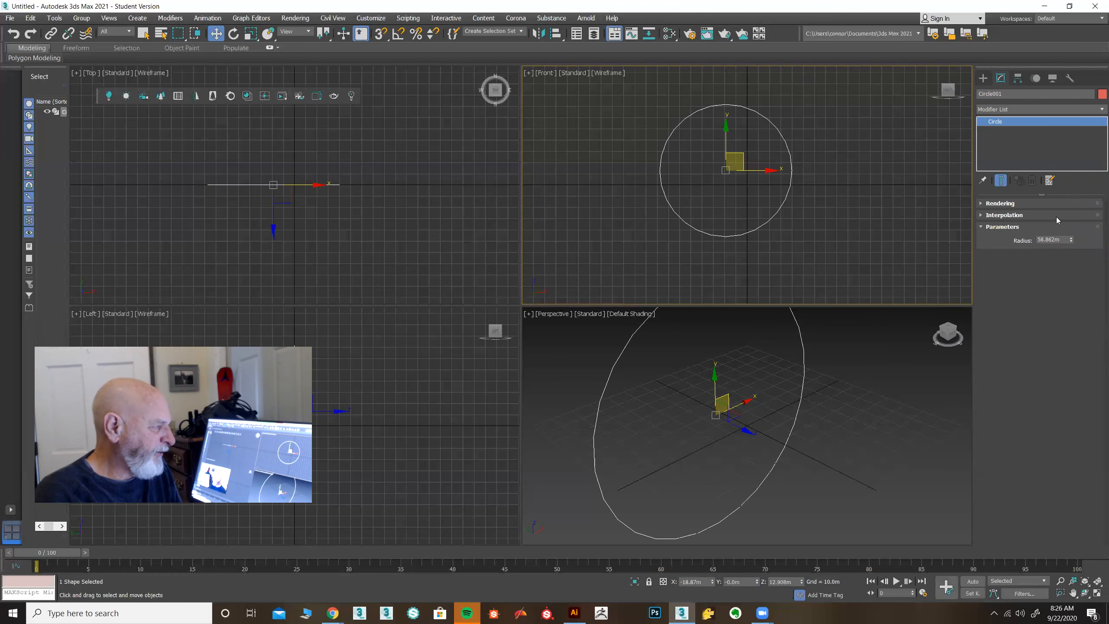
# Step: Enable the circle spline's rendering thickness in both the renderer and the viewport
pyautogui.click(981, 204)
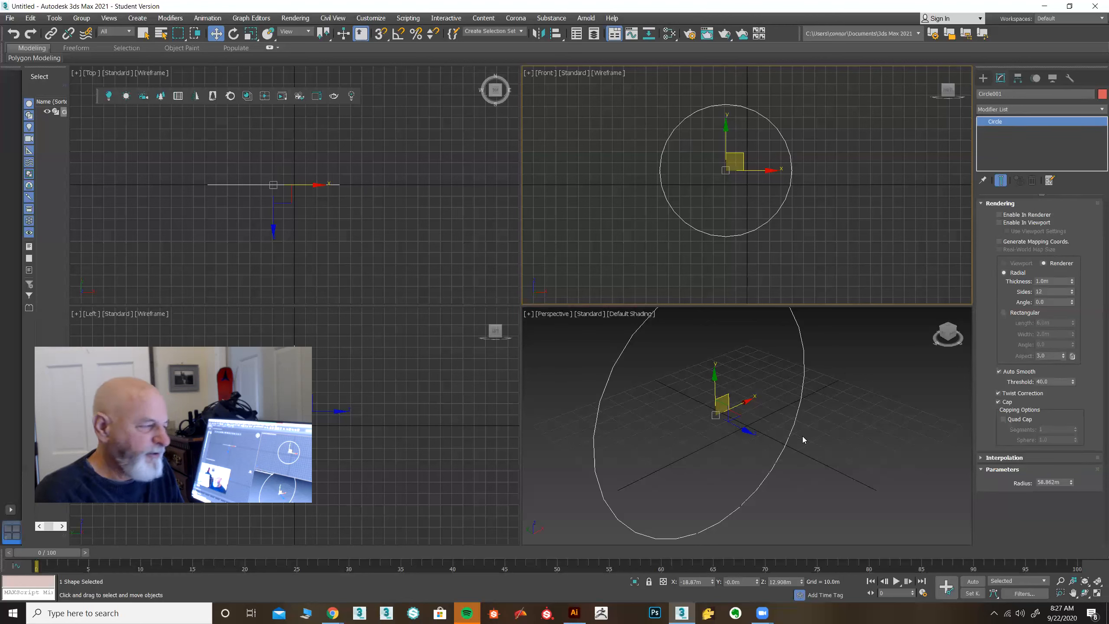
pyautogui.click(999, 222)
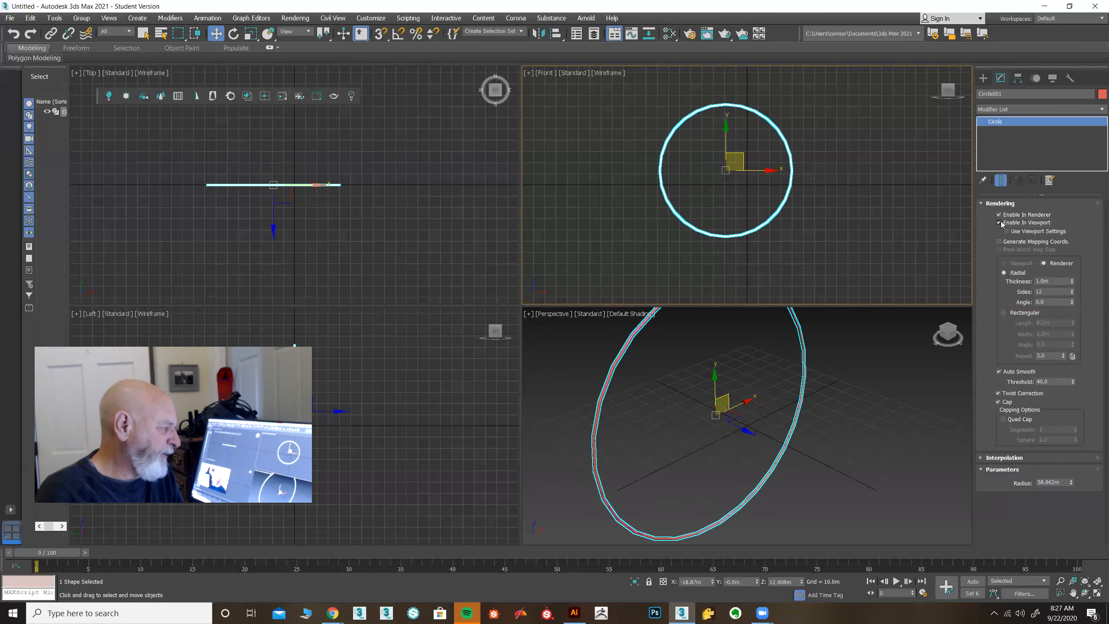
pyautogui.click(1097, 593)
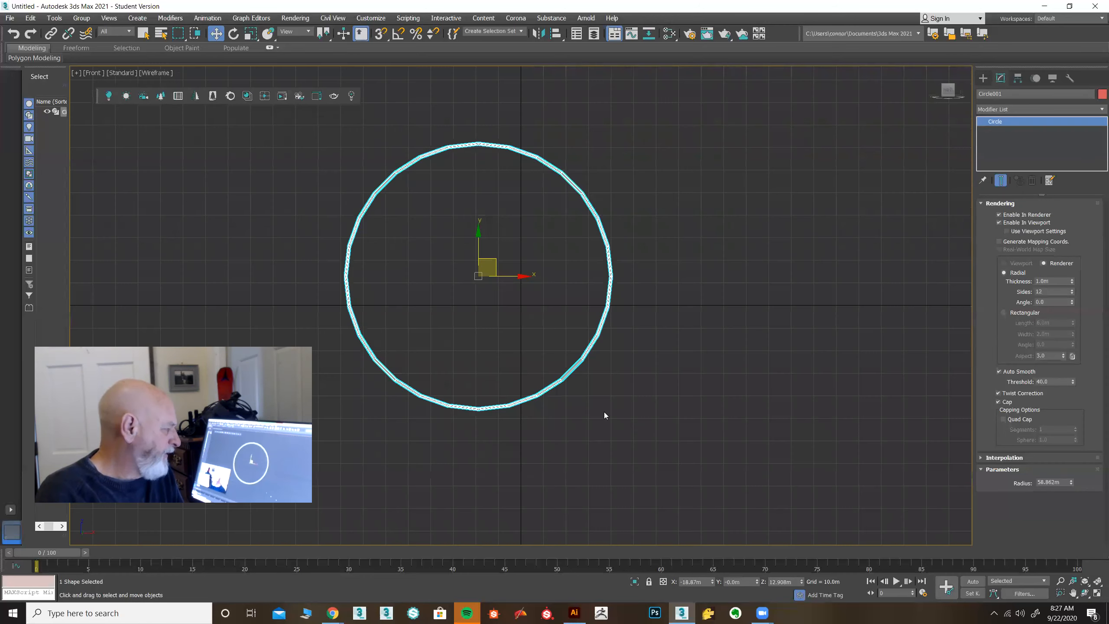
pyautogui.click(1097, 592)
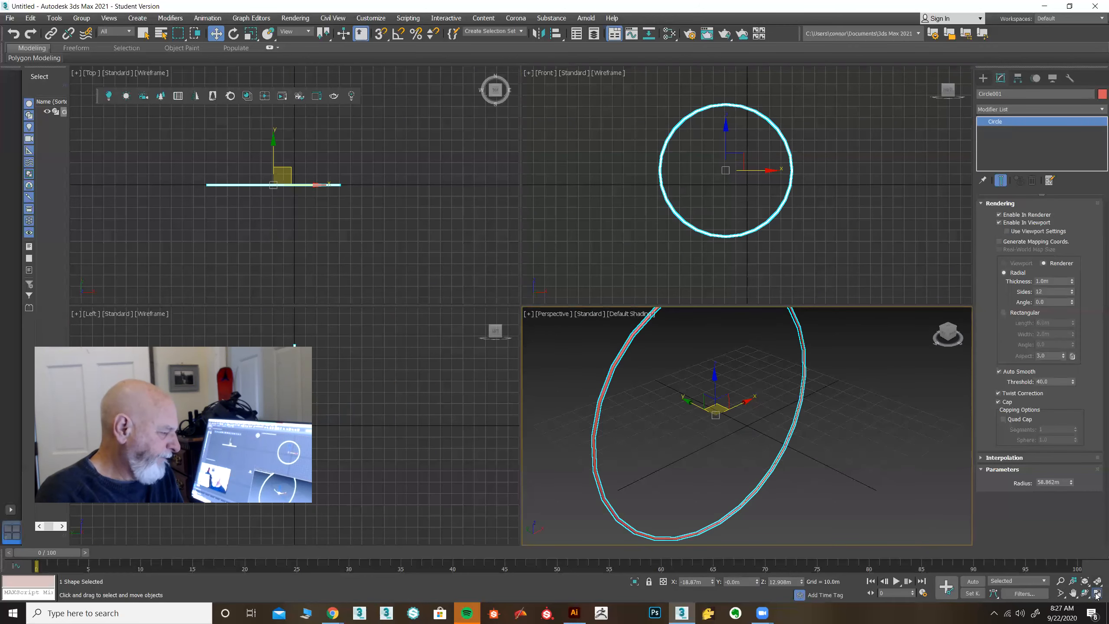
# Step: Maximize the Perspective viewport and set the circle's radial rendering thickness to 13.25 m
pyautogui.click(1097, 592)
pyautogui.scroll(5, 640, 395)
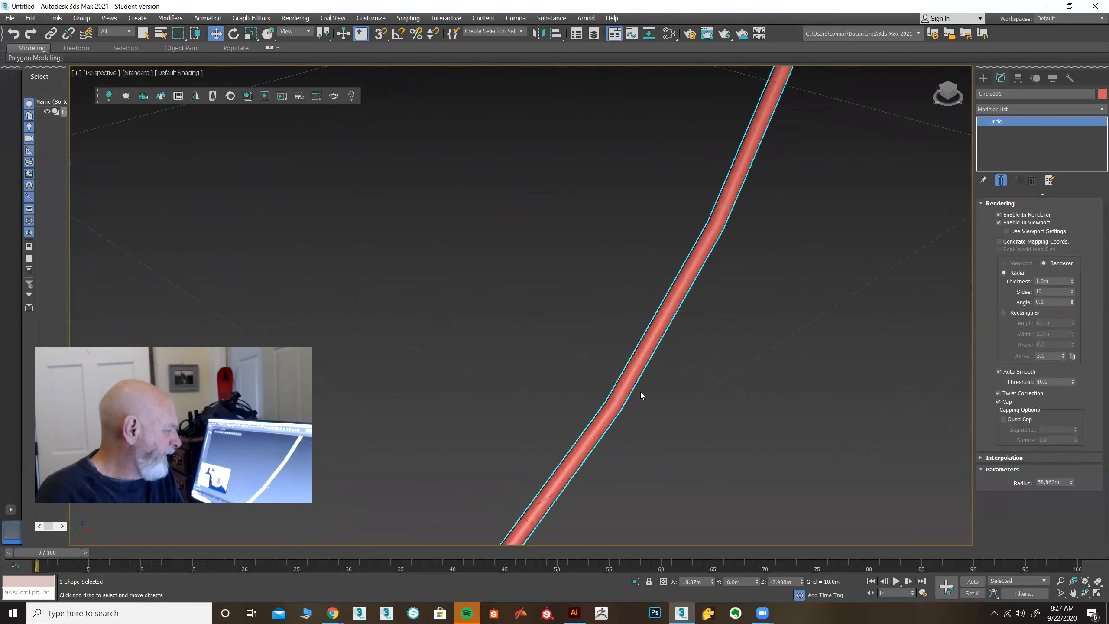
pyautogui.scroll(-4, 641, 395)
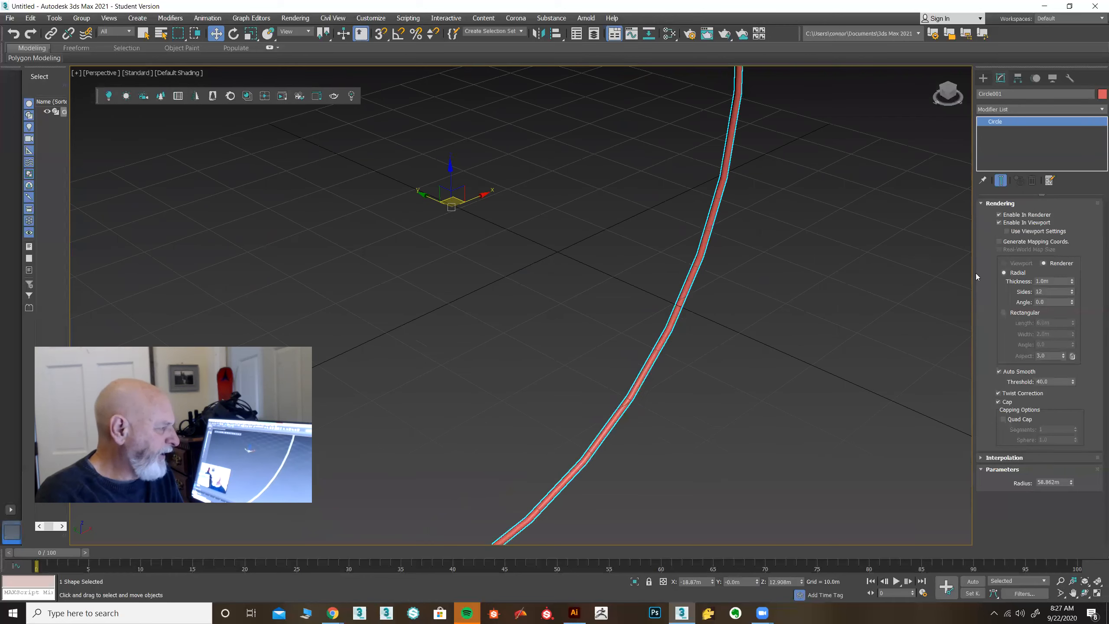
pyautogui.moveTo(1071, 281); pyautogui.dragTo(1083, 459)
pyautogui.scroll(-5, 765, 410)
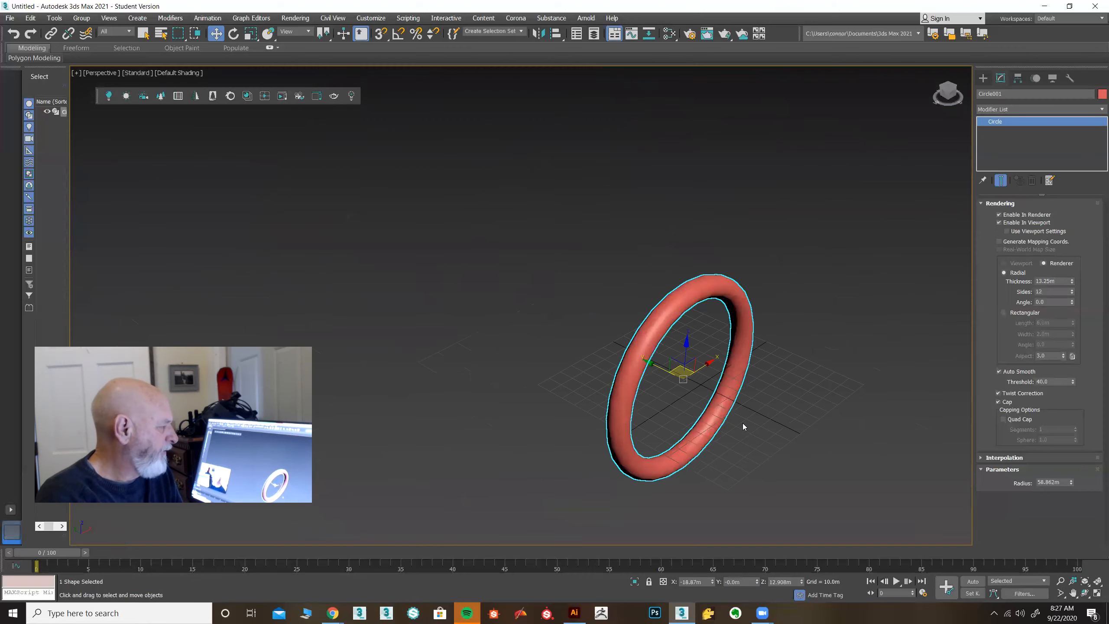
pyautogui.scroll(2, 742, 423)
pyautogui.moveTo(741, 426); pyautogui.dragTo(725, 416, button='middle')
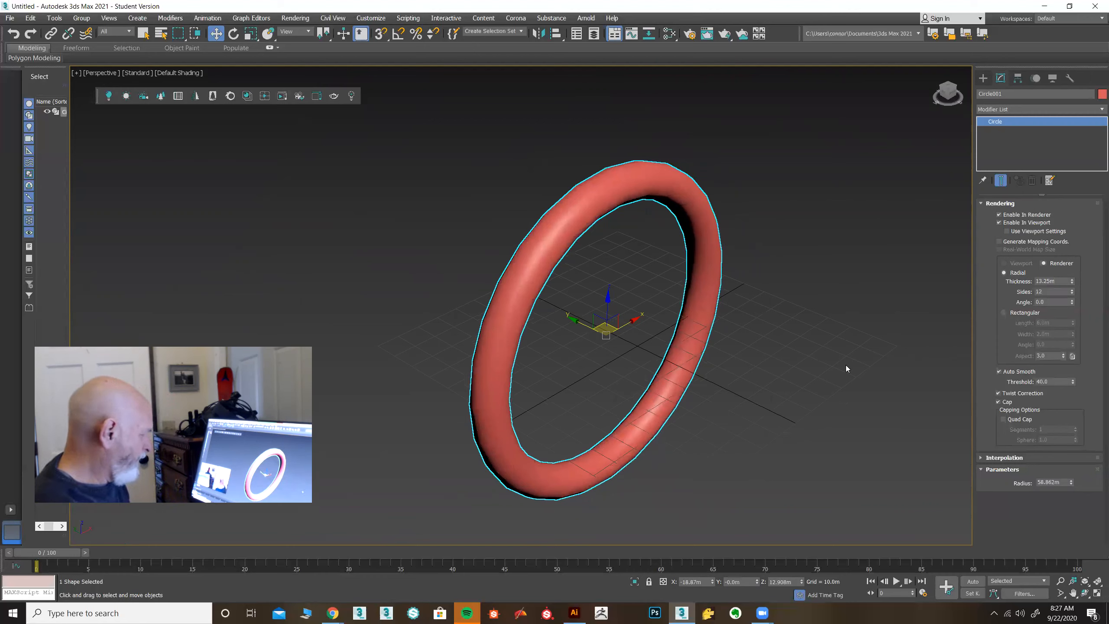
# Step: Show edged faces in the viewport and set the ring's radial cross-section to 5 sides with an angle of -123.48
pyautogui.press('F4')
pyautogui.moveTo(732, 391); pyautogui.dragTo(696, 381, button='middle')
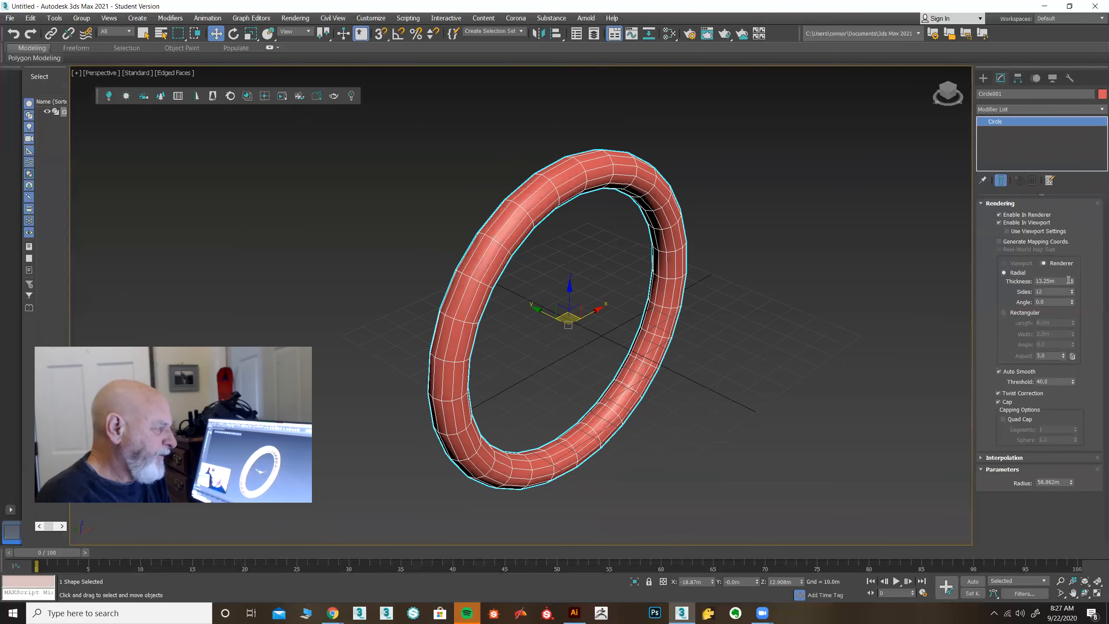
pyautogui.moveTo(1072, 292); pyautogui.dragTo(1071, 300)
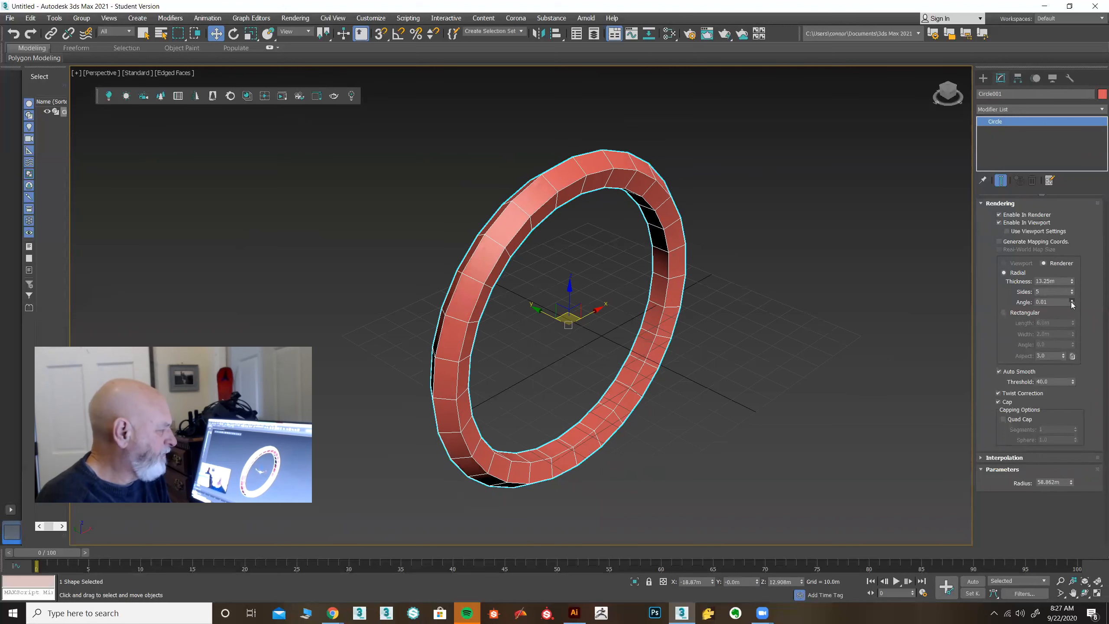
pyautogui.moveTo(1071, 305); pyautogui.dragTo(1000, 298)
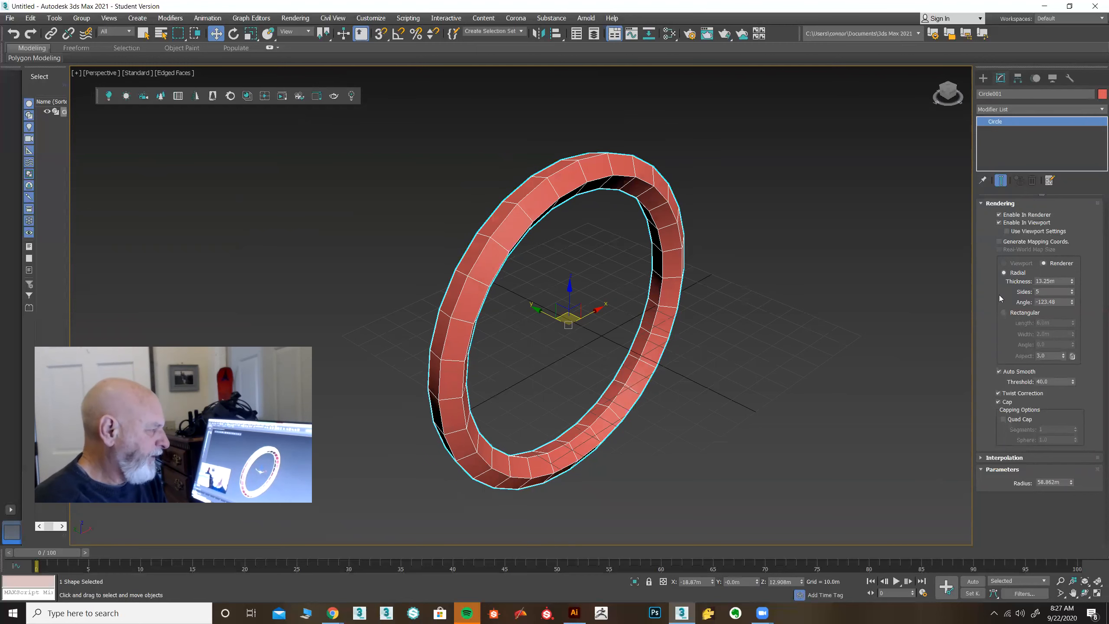
# Step: Try a rectangular cross-section on the ring with a length of 23.22 m and a width of 9.2 m
pyautogui.click(1004, 313)
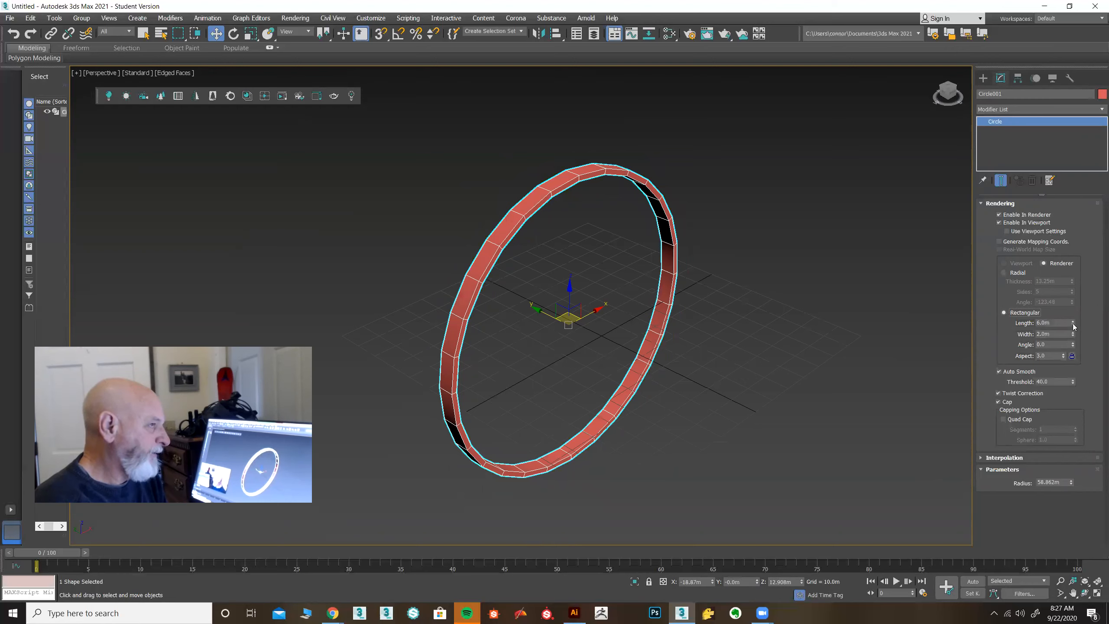
pyautogui.moveTo(1073, 326); pyautogui.dragTo(1093, 243)
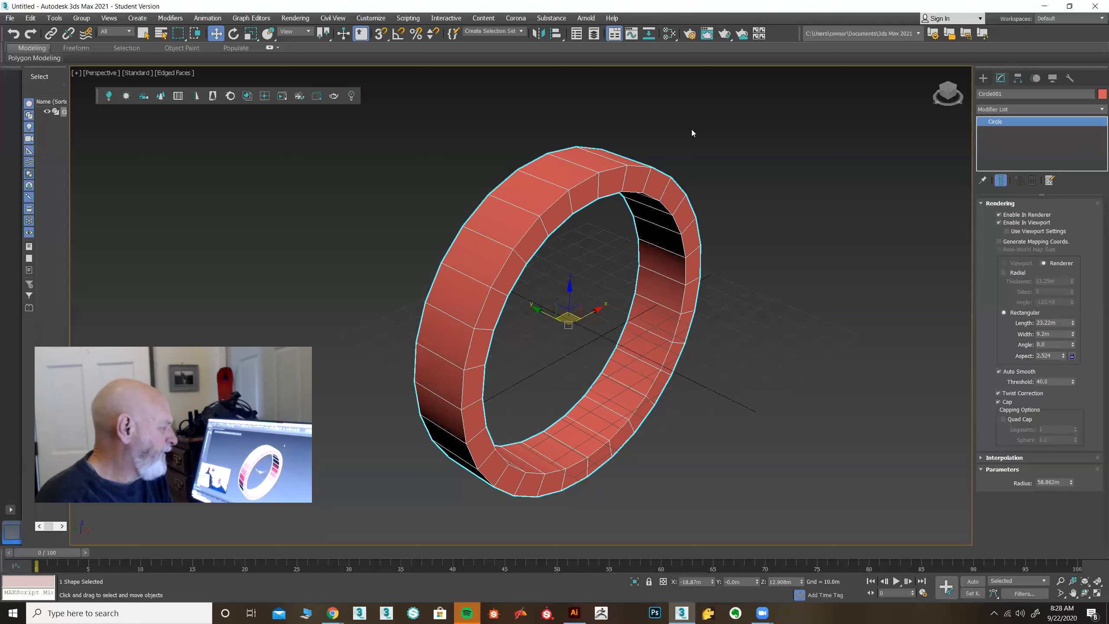
# Step: Switch the ring to a radial cross-section and raise its number of sides to 16
pyautogui.click(1003, 272)
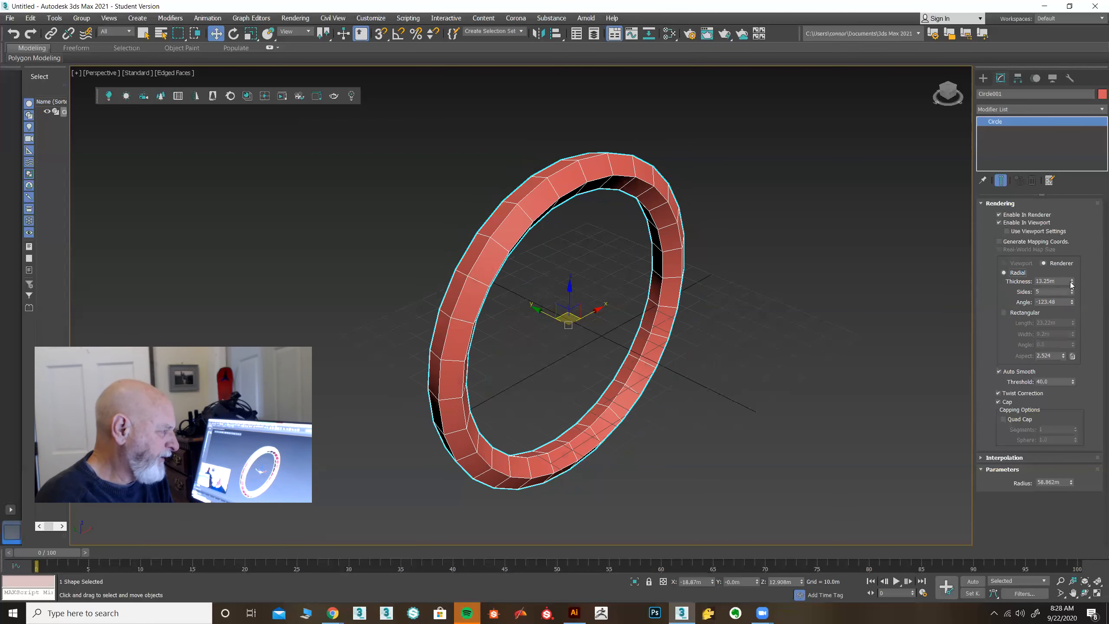
pyautogui.moveTo(1071, 292); pyautogui.dragTo(1071, 287)
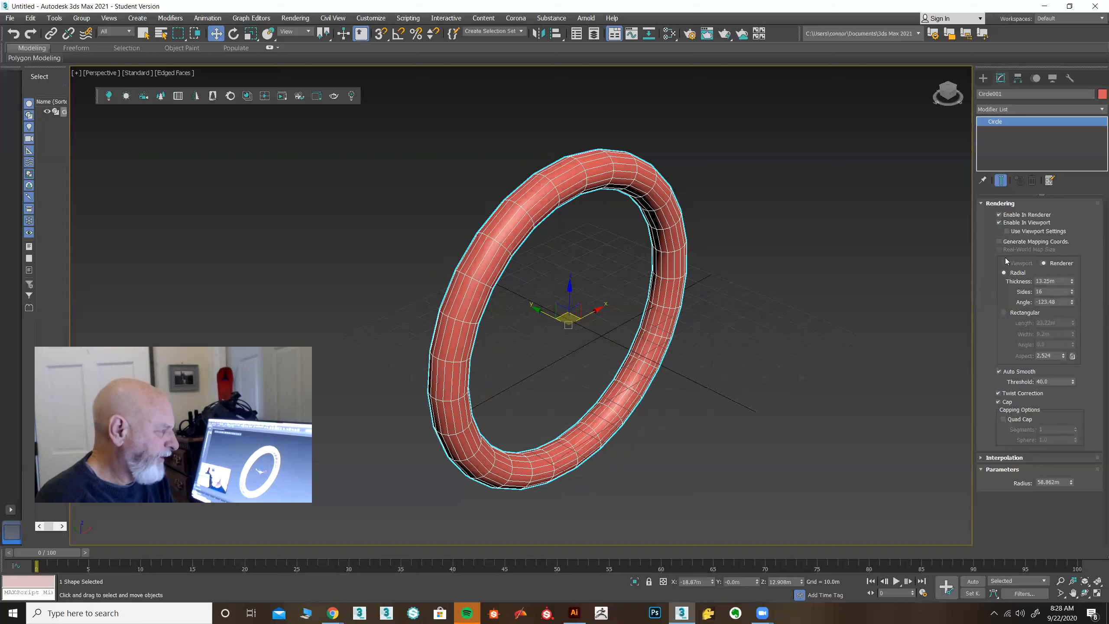
# Step: Disable the circle's thickness in the viewport but keep it enabled in the renderer, and test-render the Perspective view
pyautogui.click(999, 215)
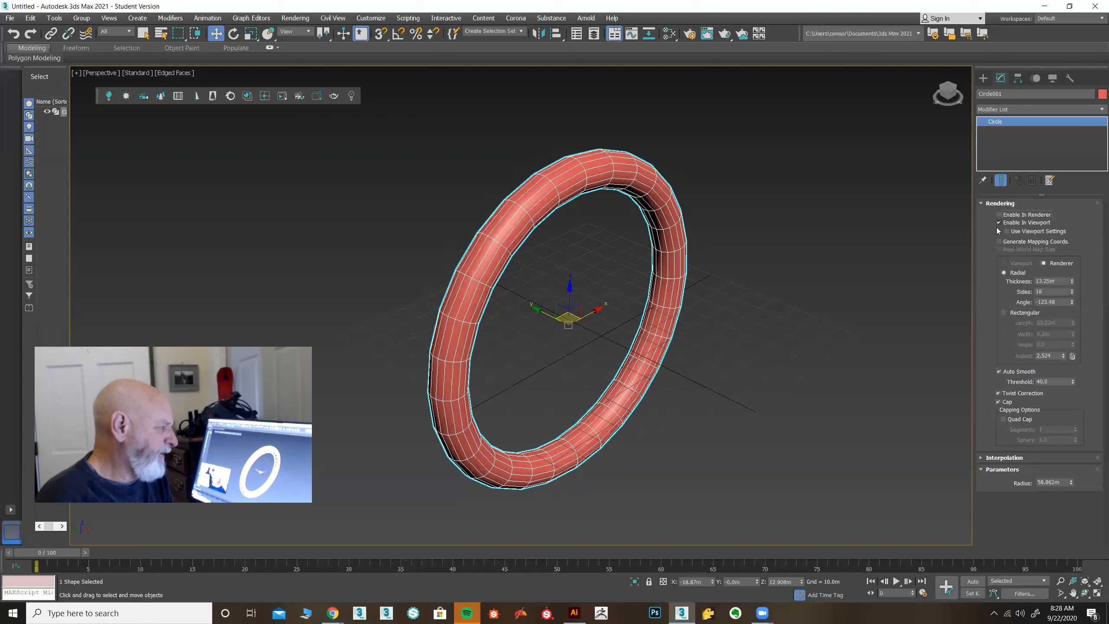
pyautogui.click(999, 222)
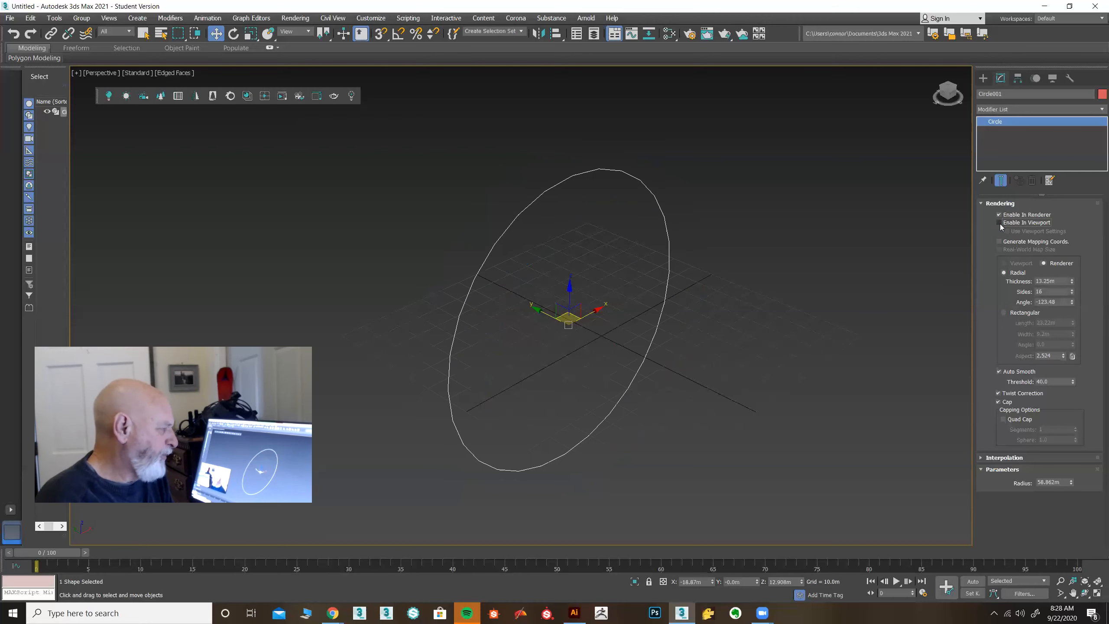
pyautogui.hotkey('shift', 'q')
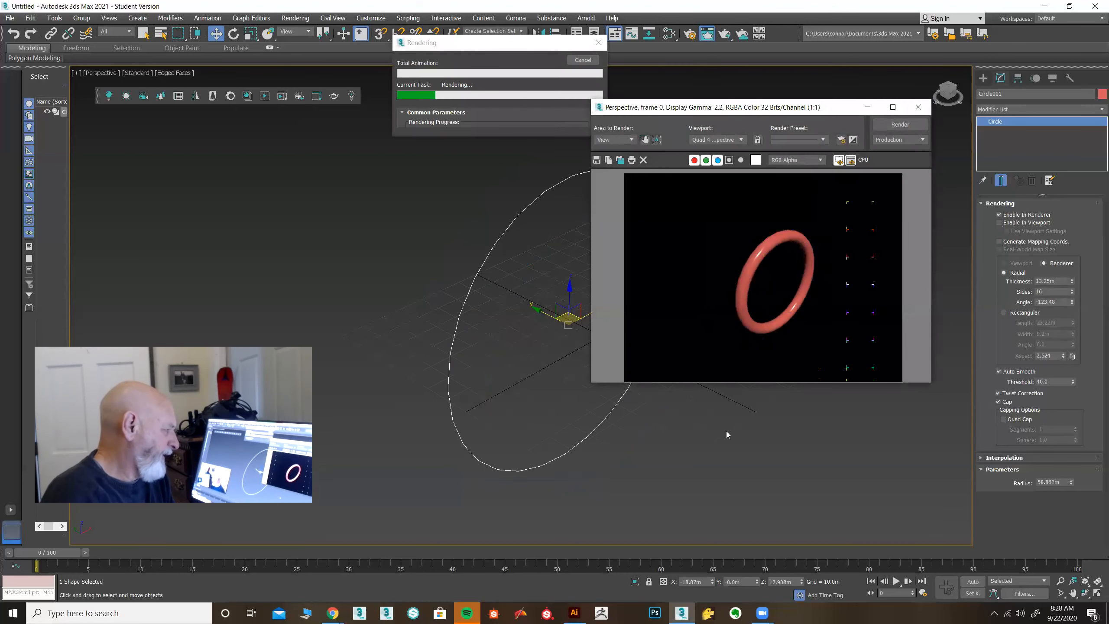
pyautogui.click(918, 107)
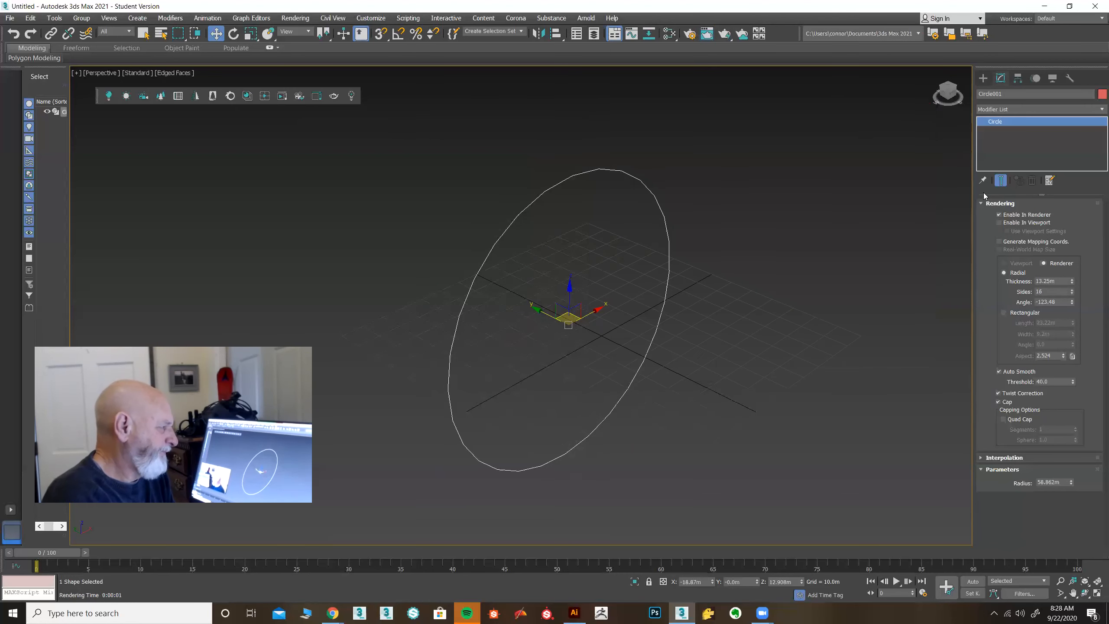
# Step: Disable the circle's renderable thickness in both the renderer and the viewport
pyautogui.click(999, 222)
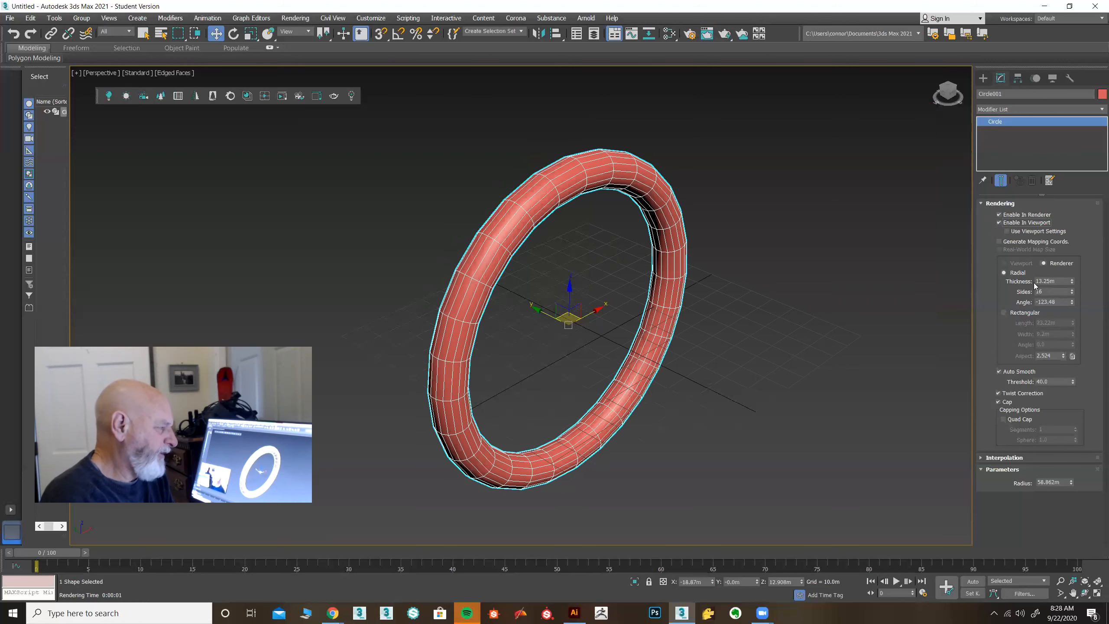
pyautogui.click(998, 214)
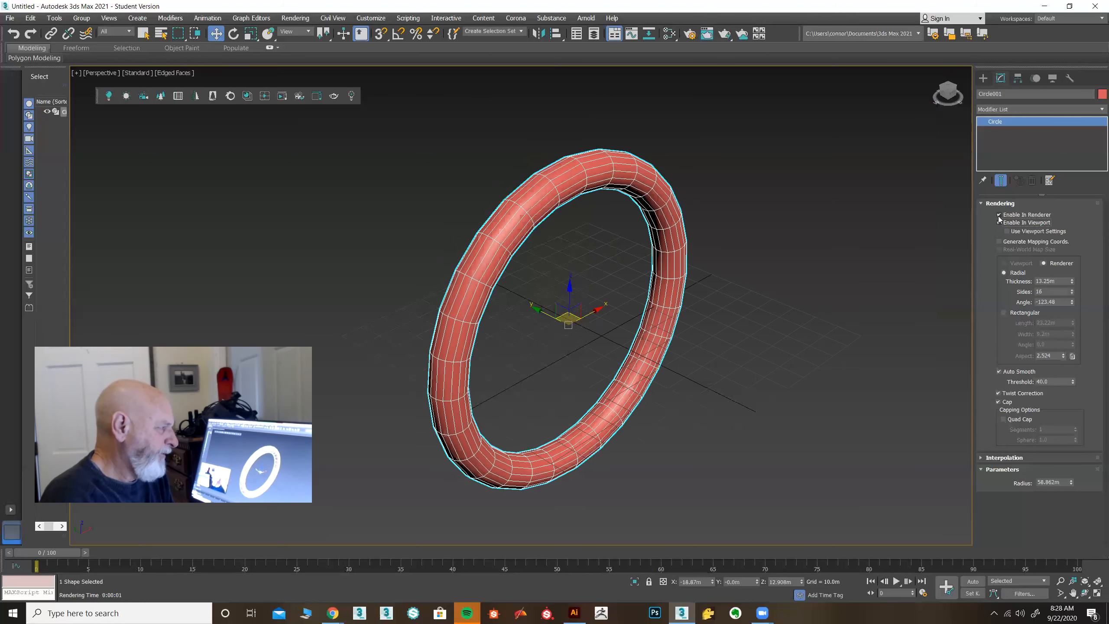
pyautogui.click(997, 222)
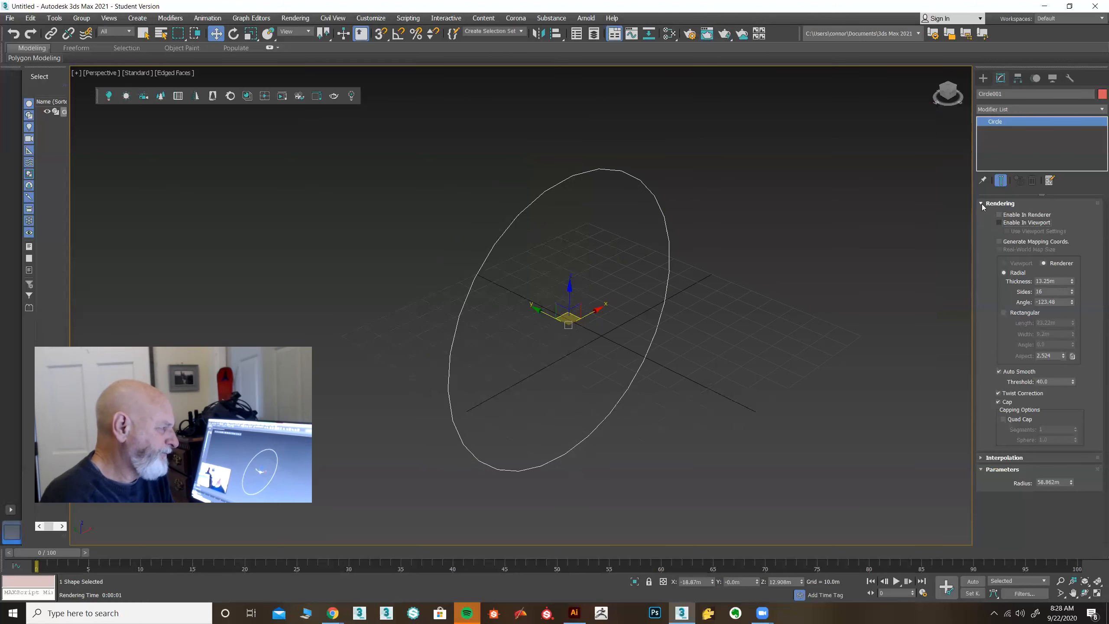
# Step: Try smoothing the circle with 12 and 24 interpolation steps
pyautogui.click(981, 204)
pyautogui.click(985, 216)
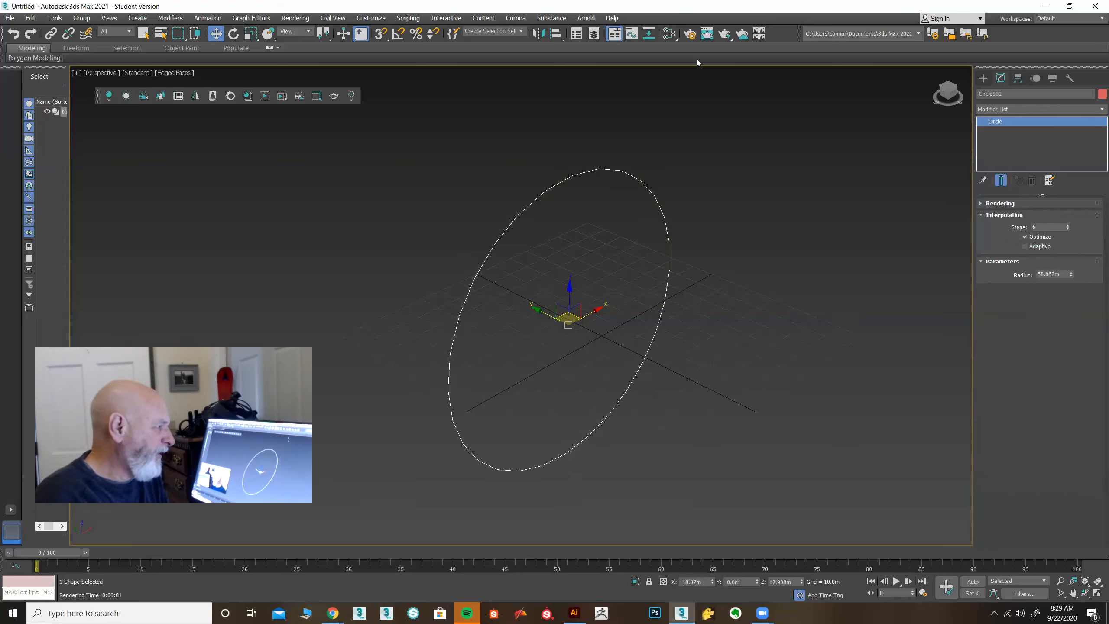
pyautogui.moveTo(629, 257); pyautogui.dragTo(637, 259, button='middle')
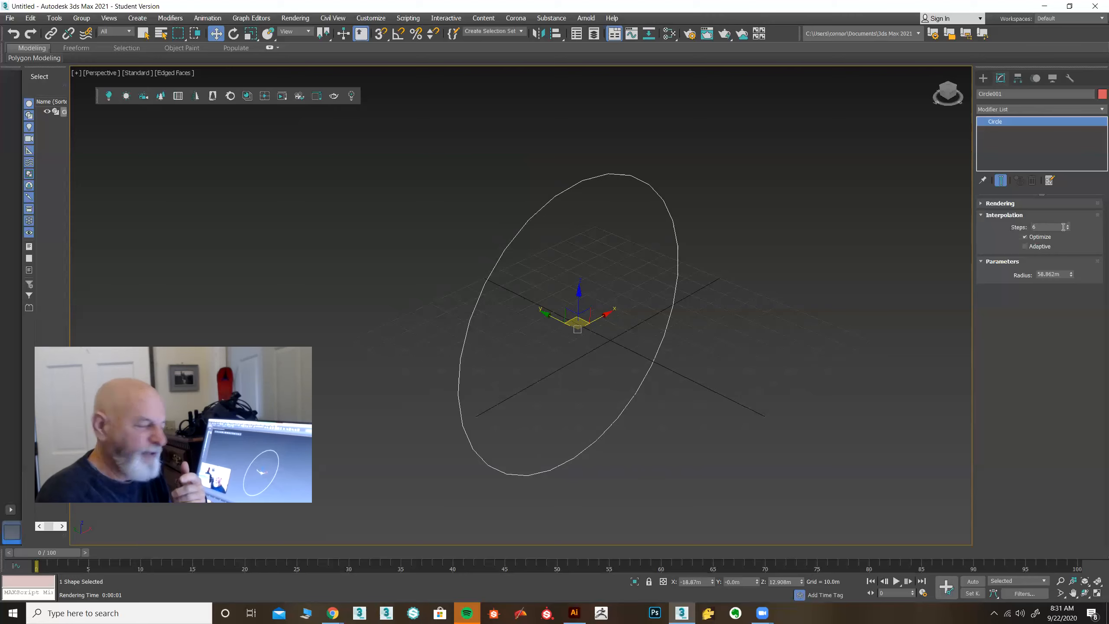
pyautogui.moveTo(610, 240); pyautogui.dragTo(673, 269, button='middle')
pyautogui.scroll(3, 617, 249)
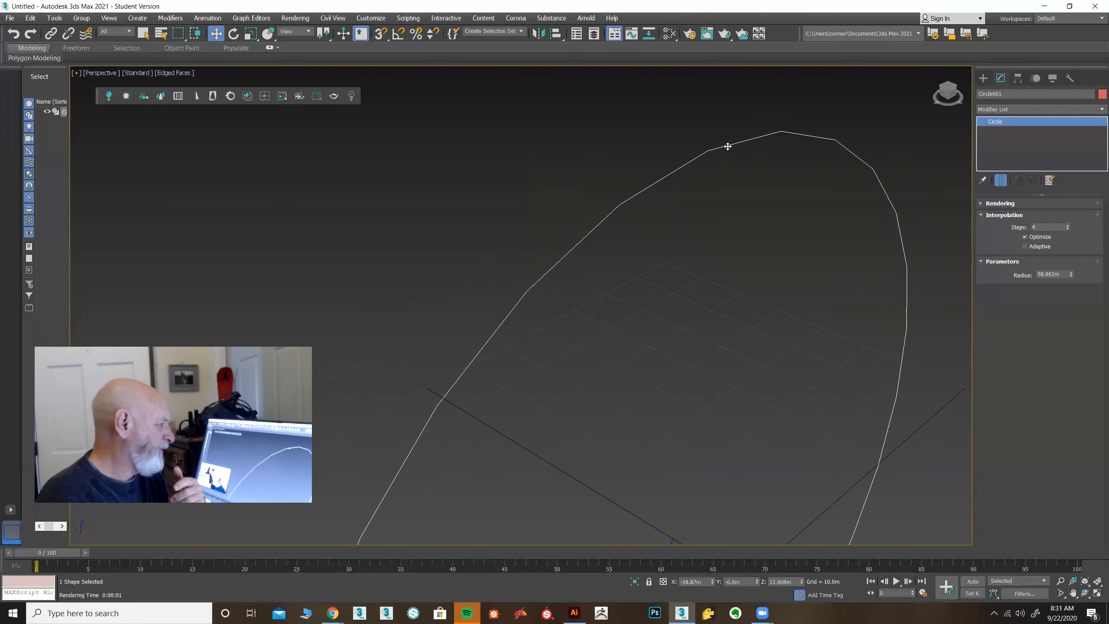
pyautogui.moveTo(1067, 225); pyautogui.dragTo(1067, 227)
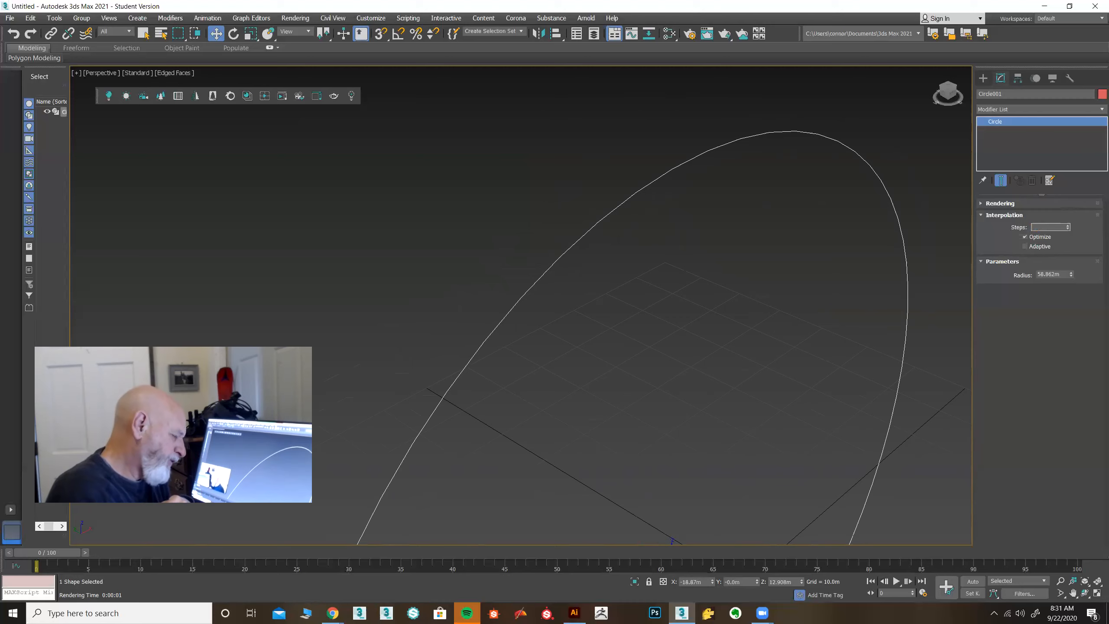
pyautogui.write('12')
pyautogui.press('Return')
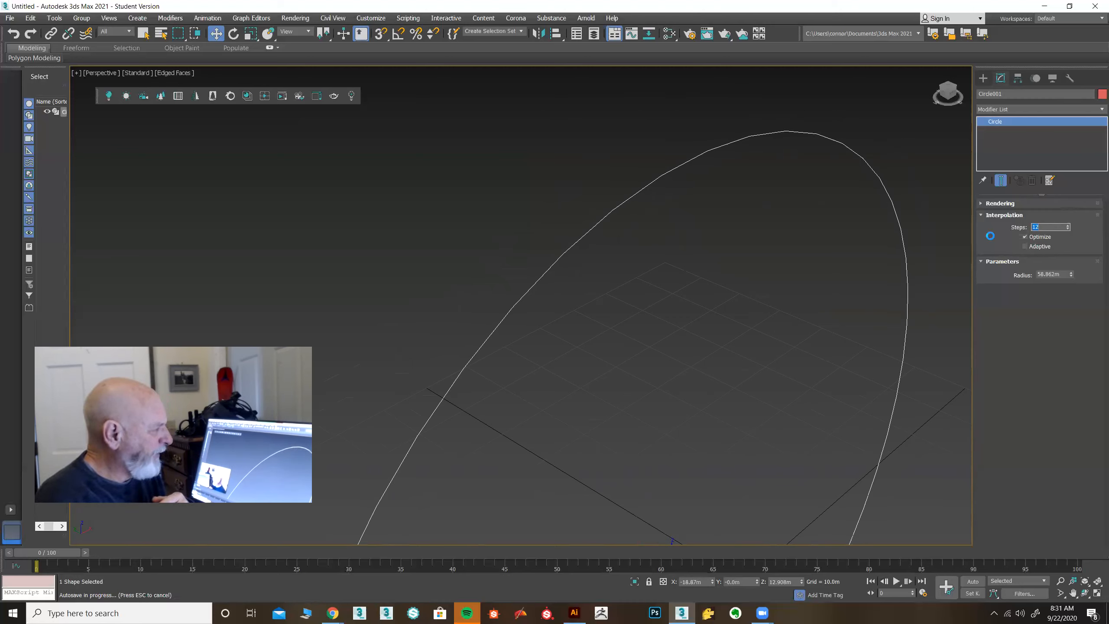
pyautogui.press('Return')
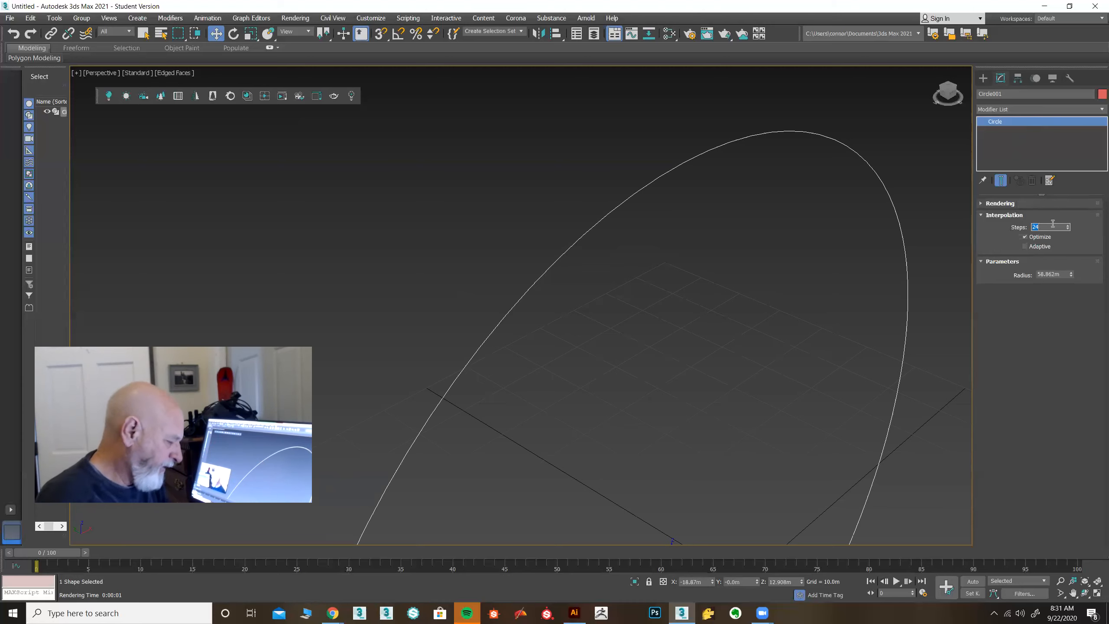
# Step: Set the circle's interpolation steps to 6 and show all four viewports
pyautogui.write('6')
pyautogui.press('Return')
pyautogui.hotkey('alt', 'w')
# Step: Draw a rectangle spline about 55 m long and 94 m wide in the Front viewport, overlapping the circle's lower edge
pyautogui.click(983, 77)
pyautogui.click(1016, 160)
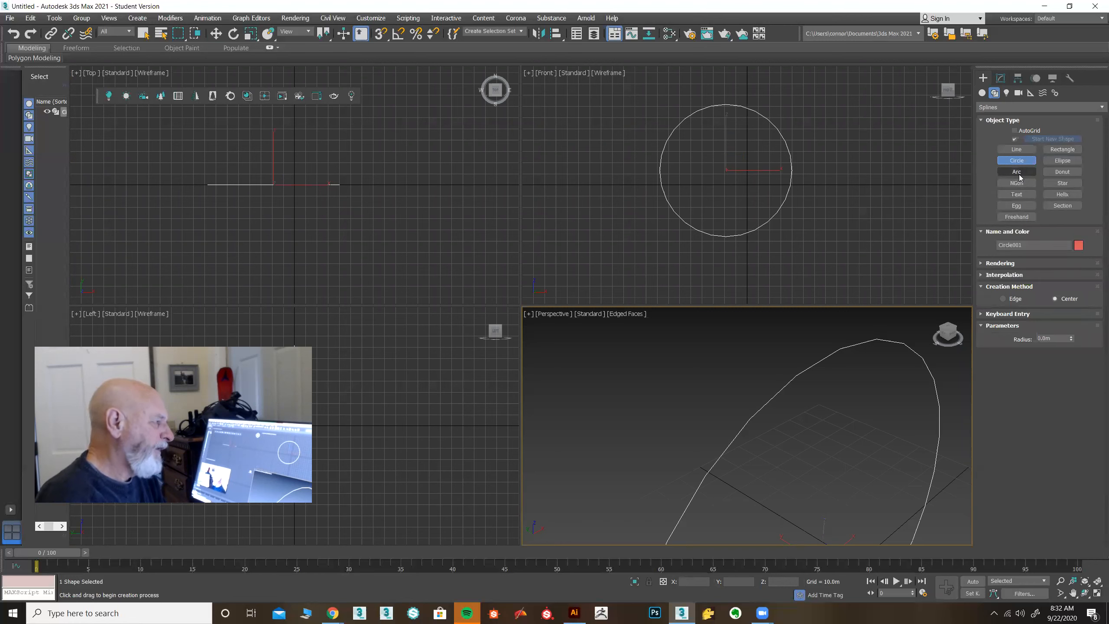
pyautogui.click(1062, 149)
pyautogui.moveTo(754, 186); pyautogui.dragTo(859, 249)
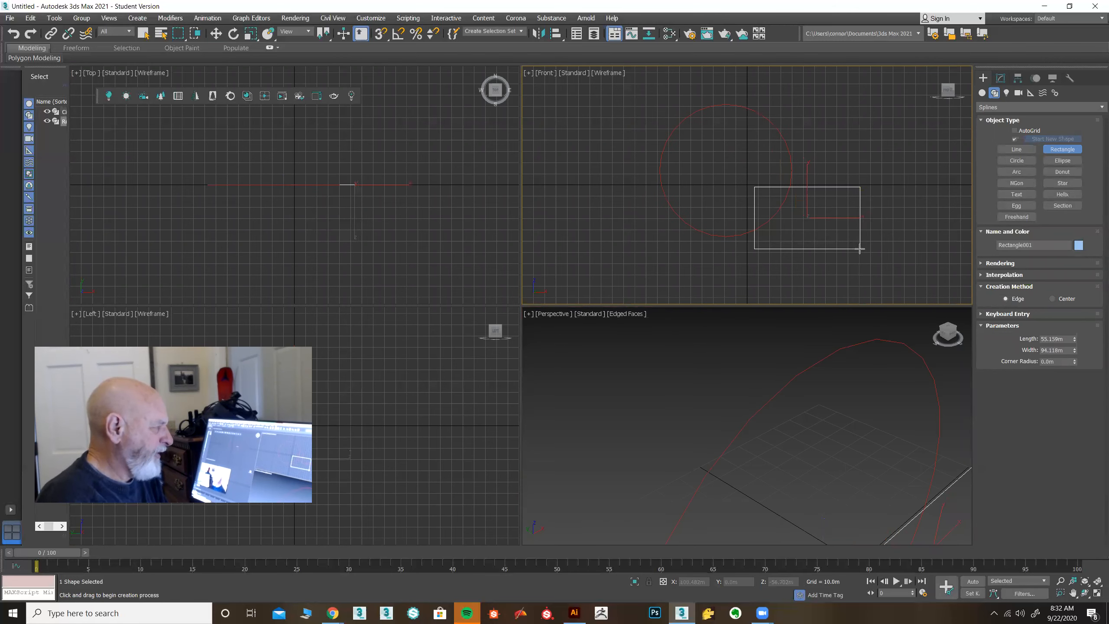
# Step: Turn off Start New Shape and add a circle of about 35 m radius overlapping the rectangle as part of the same shape
pyautogui.click(1013, 139)
pyautogui.click(1016, 161)
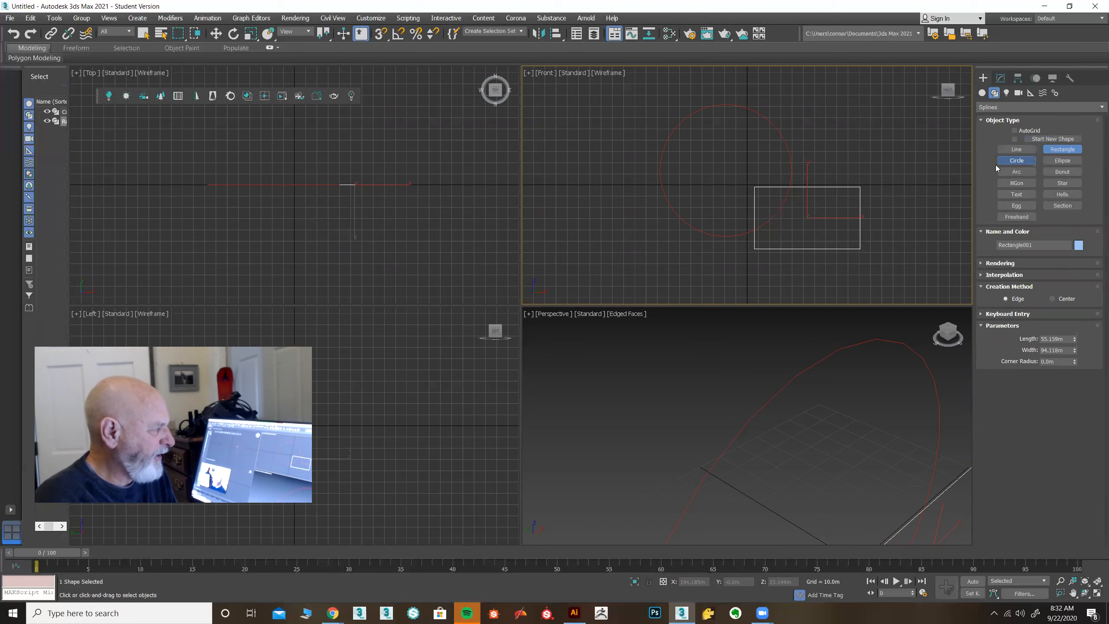
pyautogui.moveTo(851, 179); pyautogui.dragTo(871, 212)
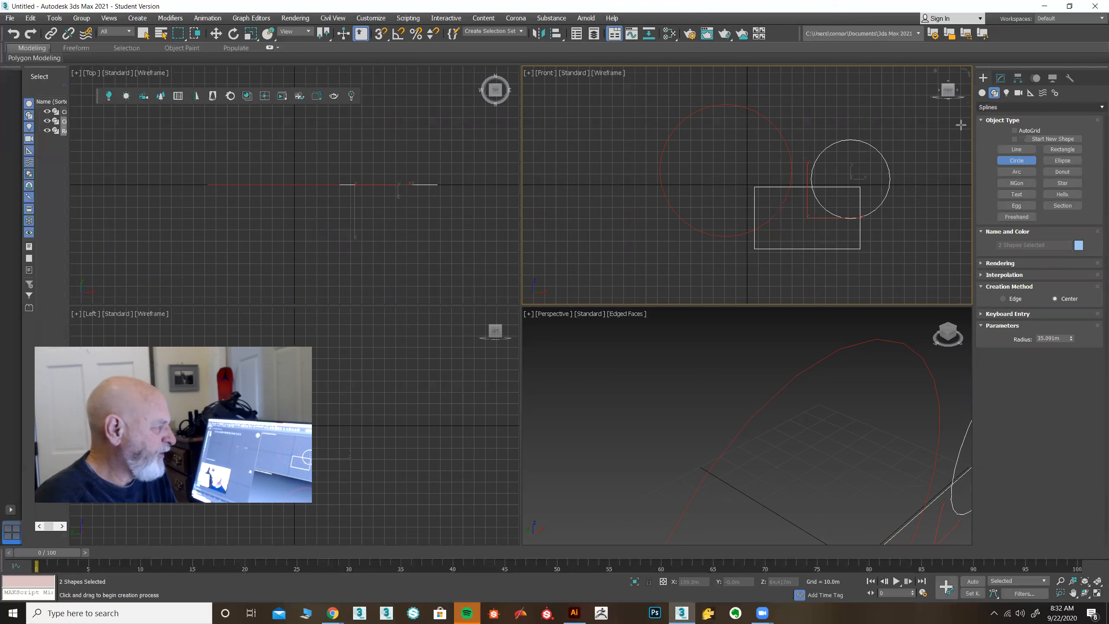
# Step: Move the combined rectangle-and-circle shape slightly down and to the left in the Front viewport, and open its Editable Spline parameters
pyautogui.click(215, 34)
pyautogui.click(833, 188)
pyautogui.moveTo(826, 203)
pyautogui.mouseDown()
pyautogui.moveTo(809, 186)
pyautogui.moveTo(760, 194)
pyautogui.moveTo(811, 217)
pyautogui.mouseUp()
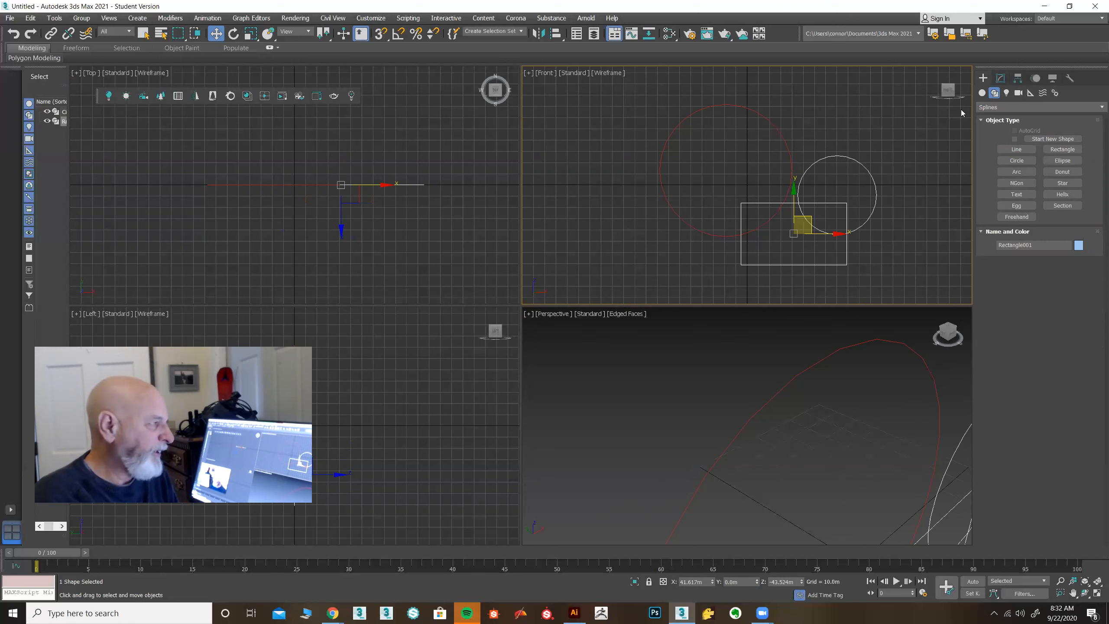
pyautogui.click(1000, 78)
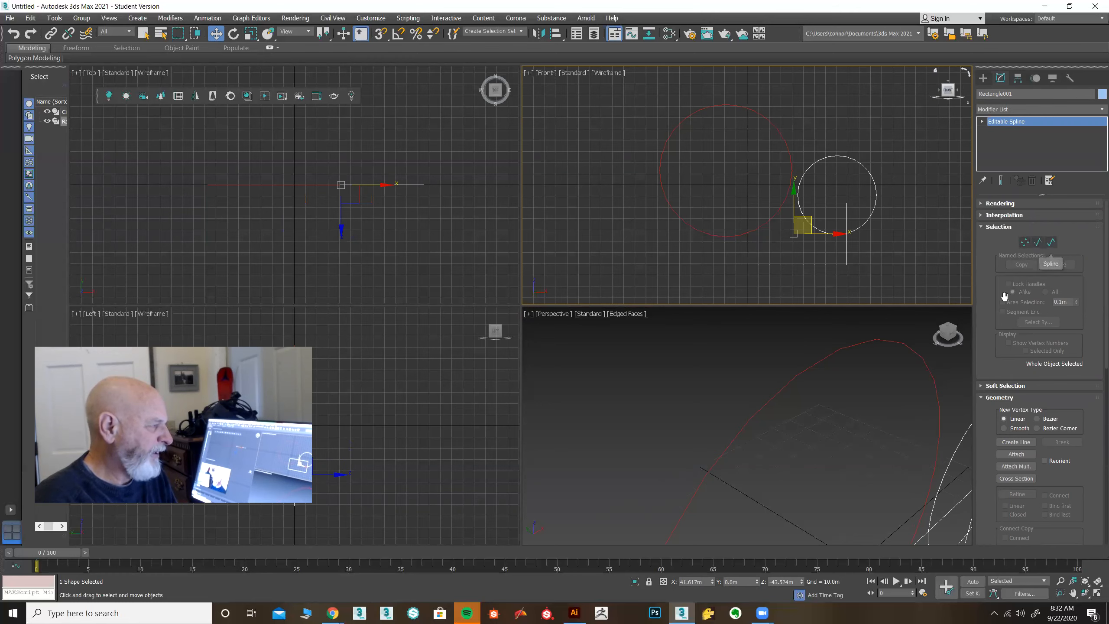
pyautogui.scroll(-1, 1003, 278)
pyautogui.scroll(1, 997, 265)
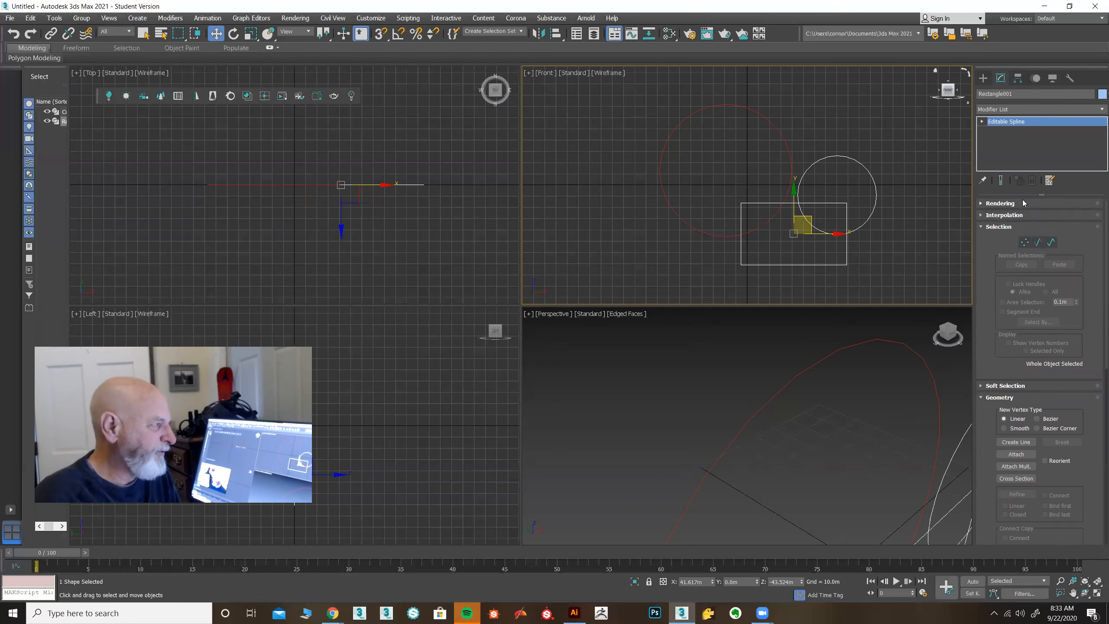
# Step: Delete the combined rectangle-and-circle shape and the original circle to empty the scene
pyautogui.click(983, 78)
pyautogui.click(1014, 139)
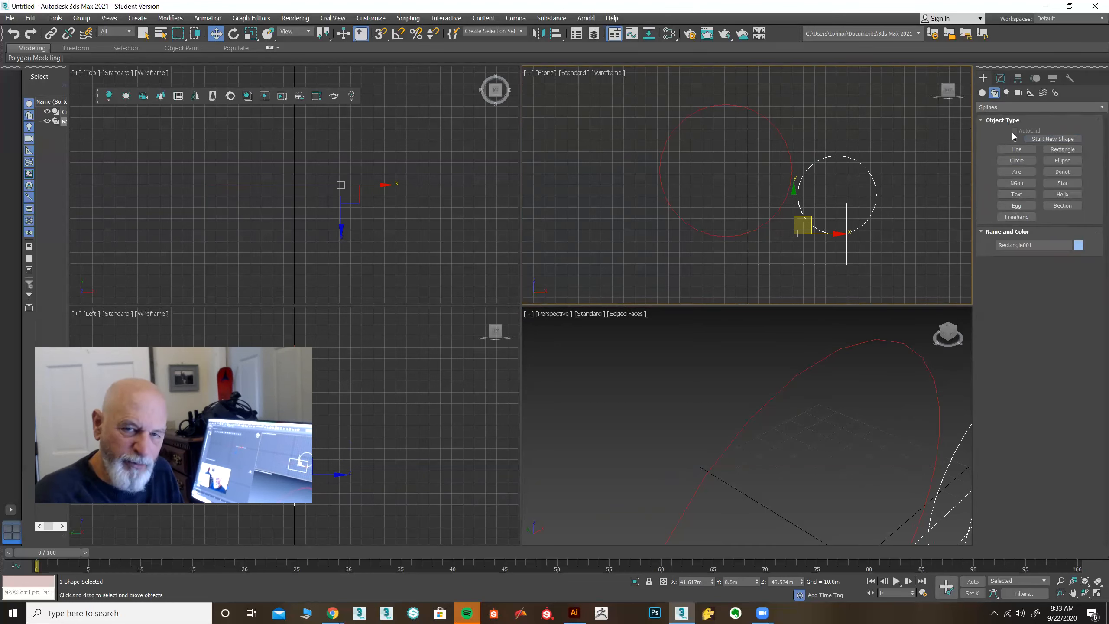
pyautogui.press('Delete')
pyautogui.click(782, 420)
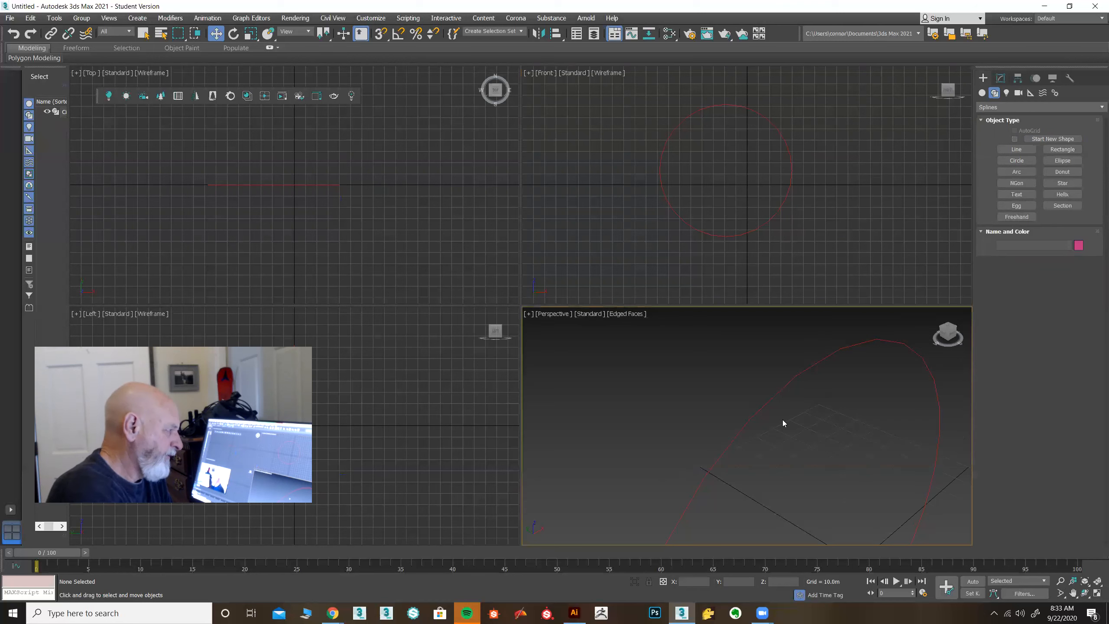
pyautogui.click(1019, 150)
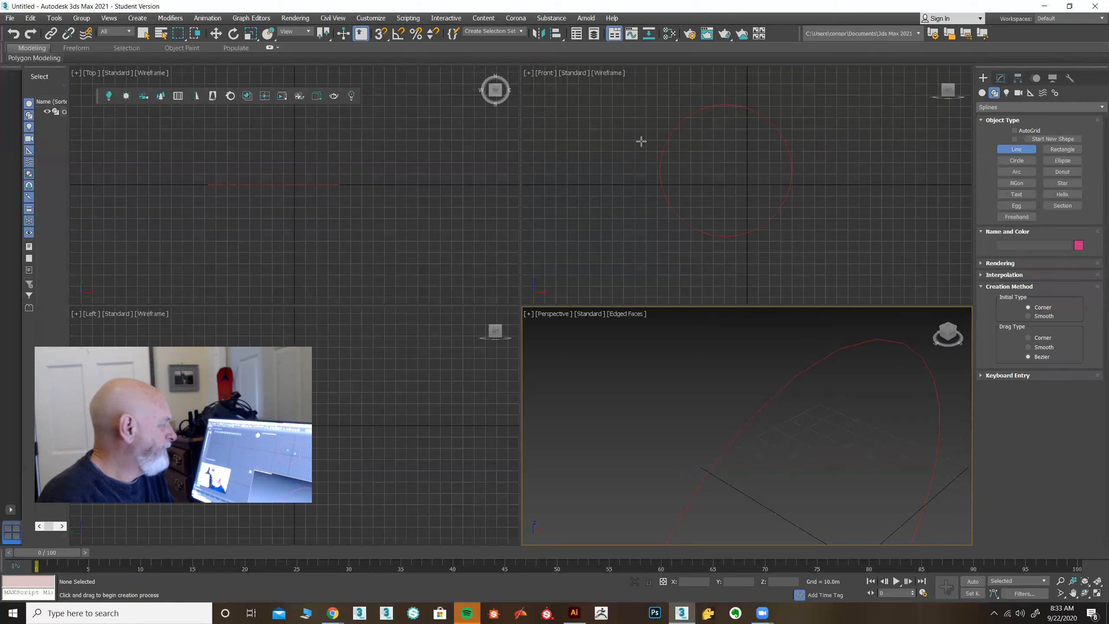
pyautogui.press('w')
pyautogui.click(679, 118)
pyautogui.press('Delete')
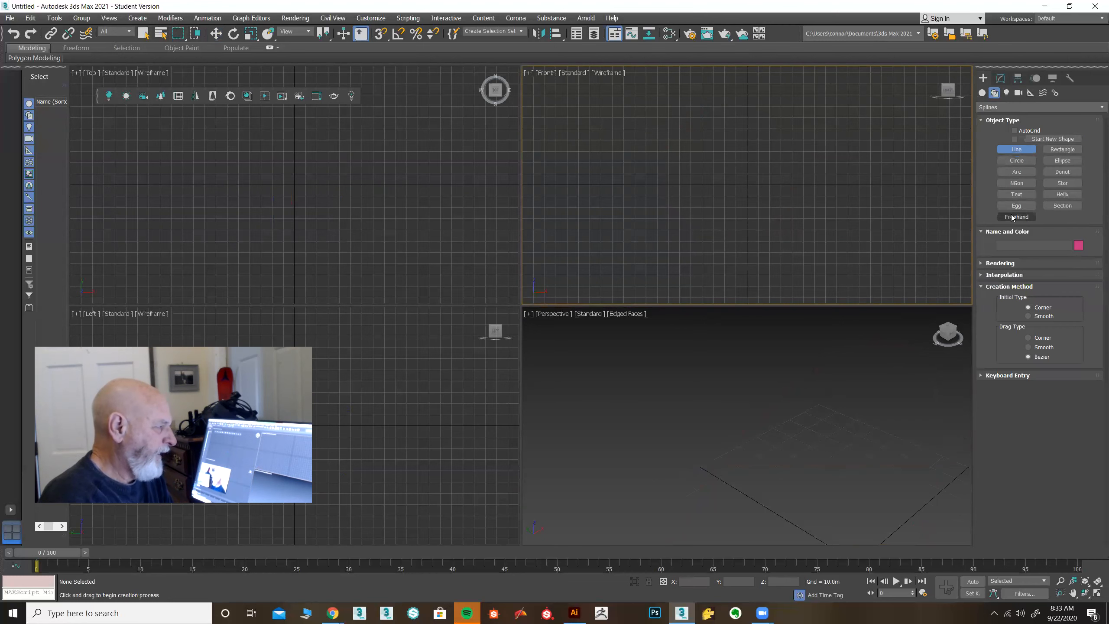
# Step: Start a line spline in the Front viewport and place twelve corner points in a zigzag descending from upper left to lower centre
pyautogui.click(622, 138)
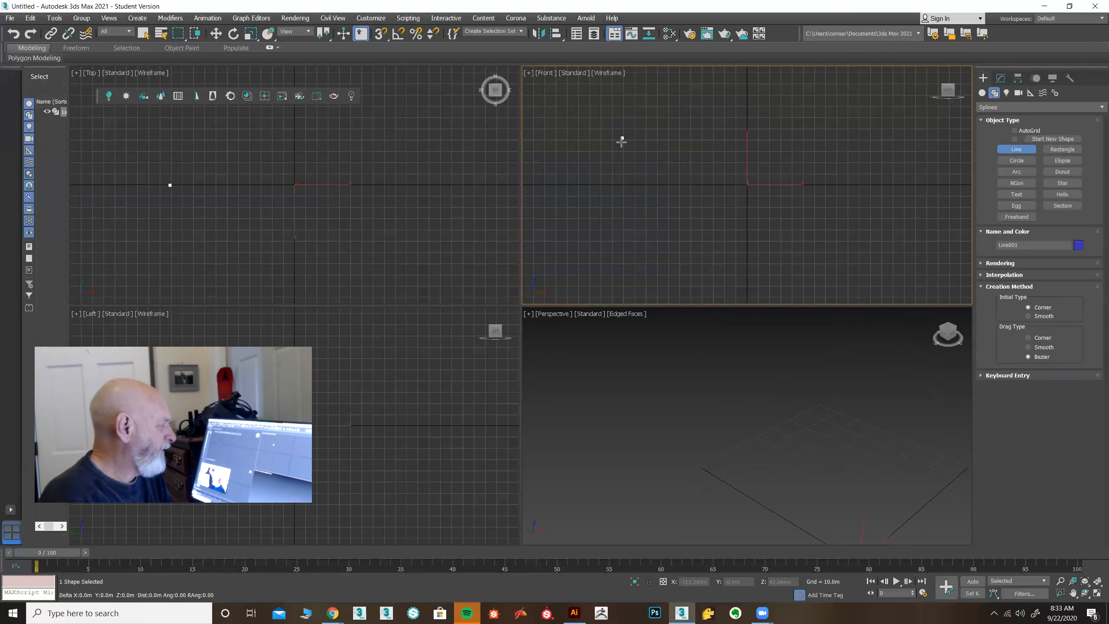
pyautogui.click(601, 182)
pyautogui.click(639, 199)
pyautogui.click(627, 242)
pyautogui.click(655, 248)
pyautogui.click(667, 210)
pyautogui.click(697, 244)
pyautogui.click(683, 269)
pyautogui.click(717, 272)
pyautogui.click(720, 262)
pyautogui.click(721, 226)
pyautogui.click(764, 252)
# Step: Continue the line with curved Bezier points that wind back and forth up the right side of the outline
pyautogui.moveTo(827, 215); pyautogui.dragTo(824, 174)
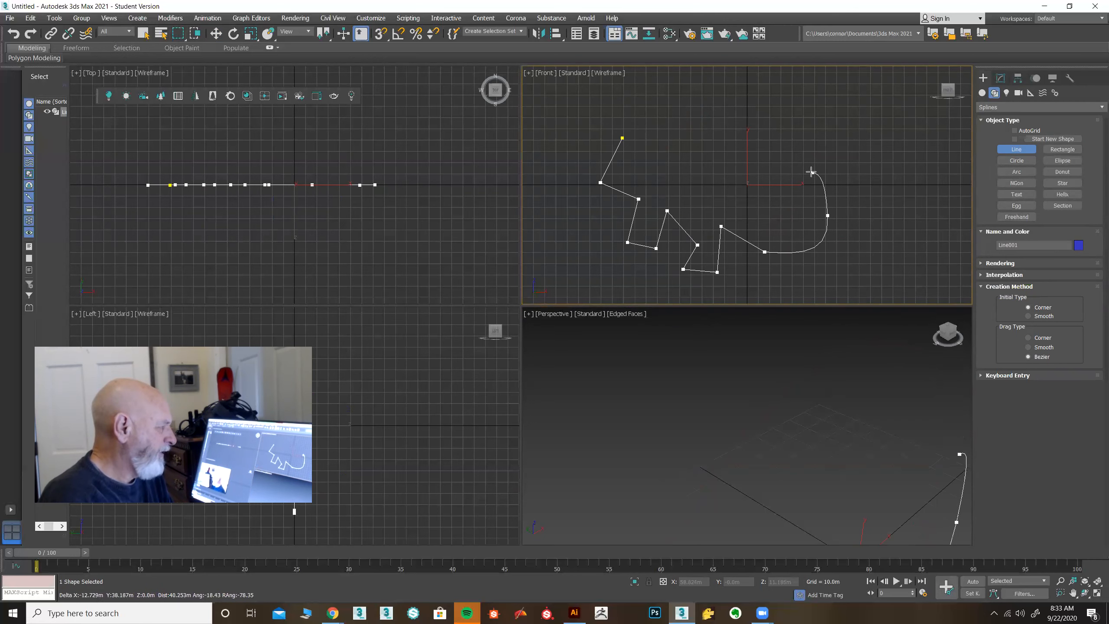
pyautogui.click(774, 200)
pyautogui.moveTo(762, 188); pyautogui.dragTo(767, 174)
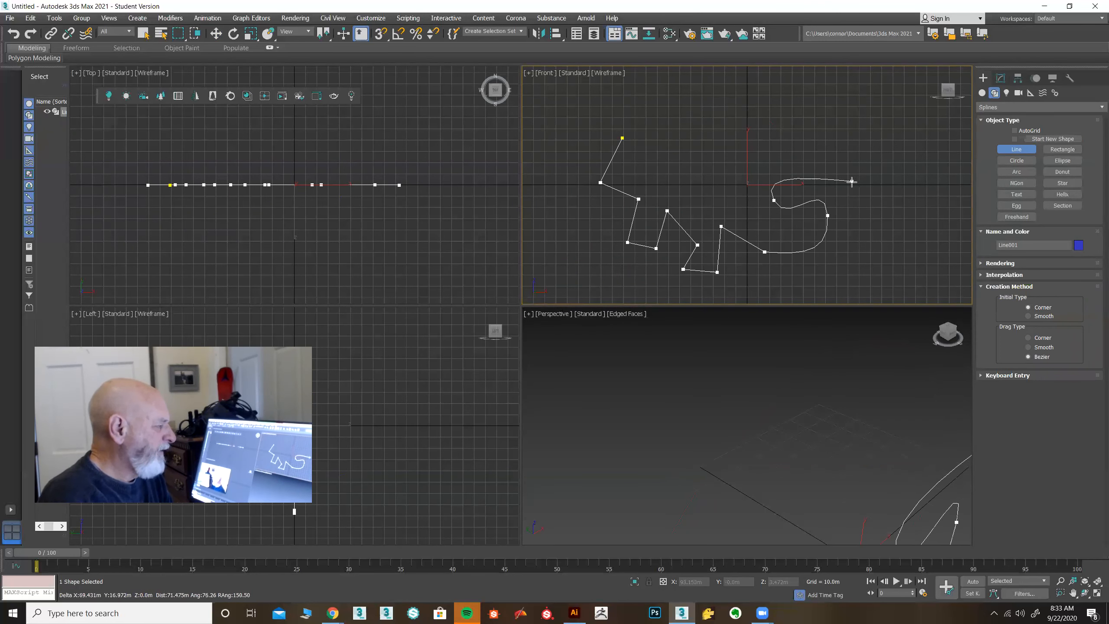
pyautogui.moveTo(851, 188); pyautogui.dragTo(853, 168)
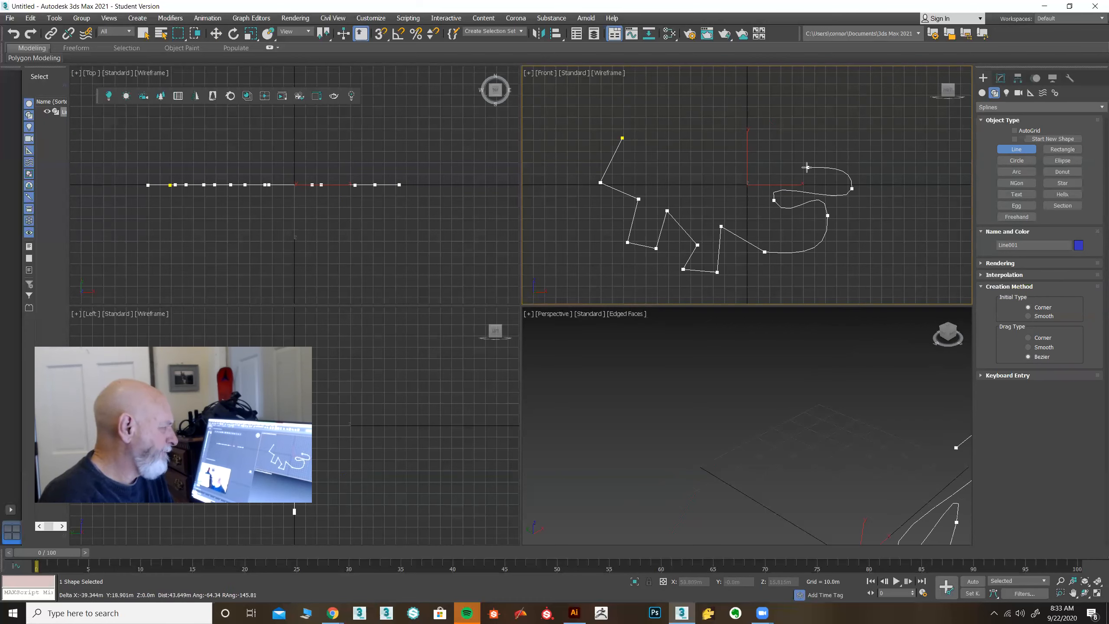
pyautogui.moveTo(807, 167); pyautogui.dragTo(864, 119)
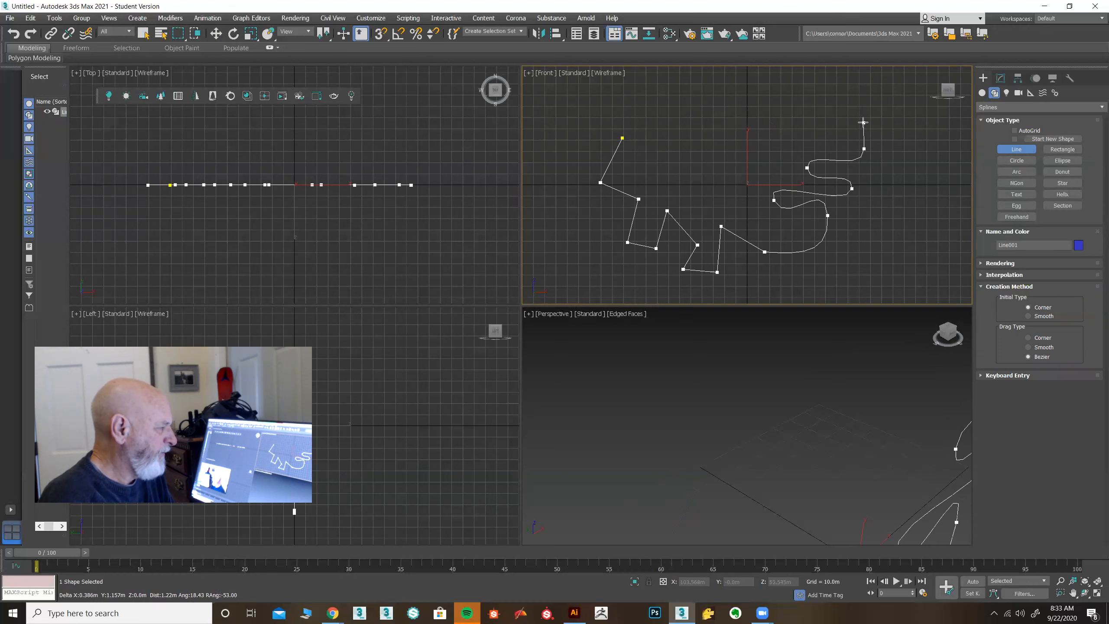
pyautogui.click(796, 138)
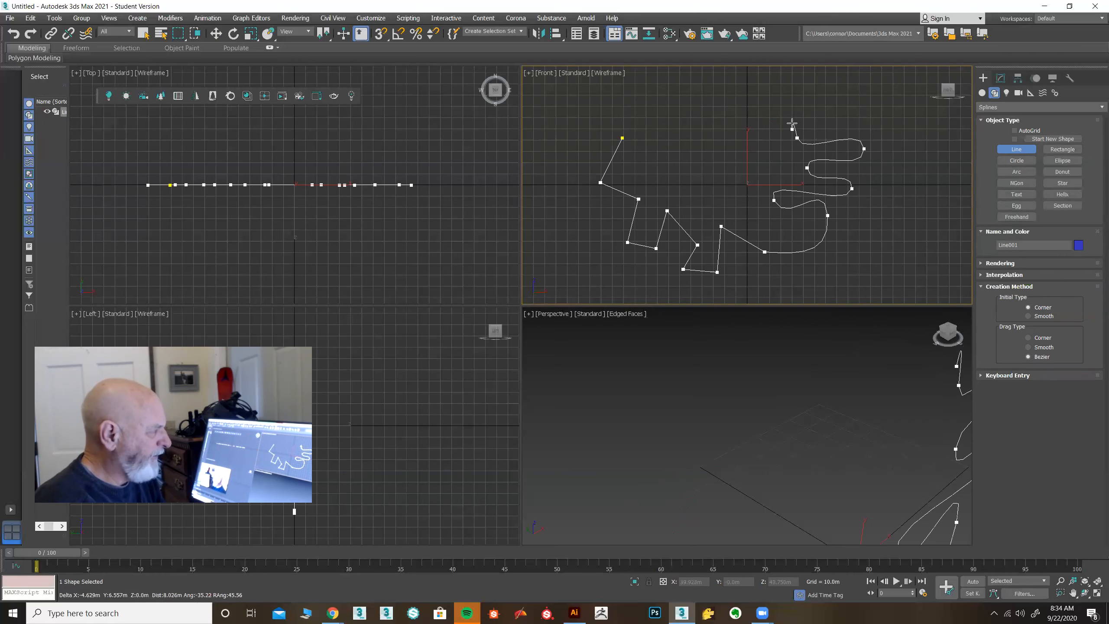
# Step: Add four straight corner points across the top of the outline and close the spline at its starting vertex
pyautogui.click(824, 109)
pyautogui.click(818, 88)
pyautogui.click(745, 123)
pyautogui.click(728, 97)
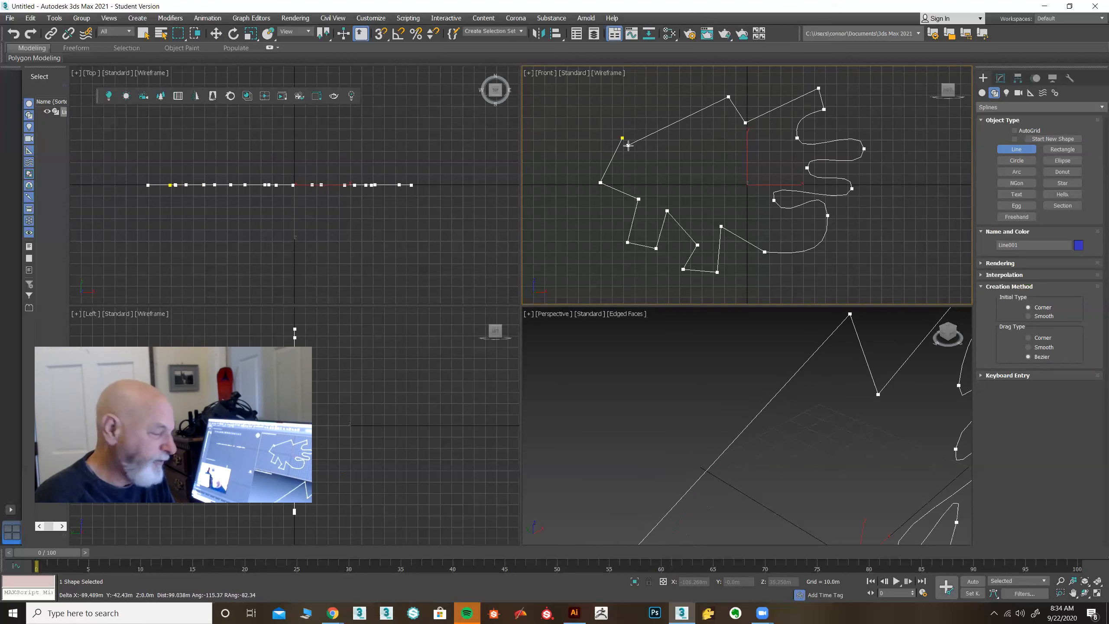
pyautogui.click(622, 138)
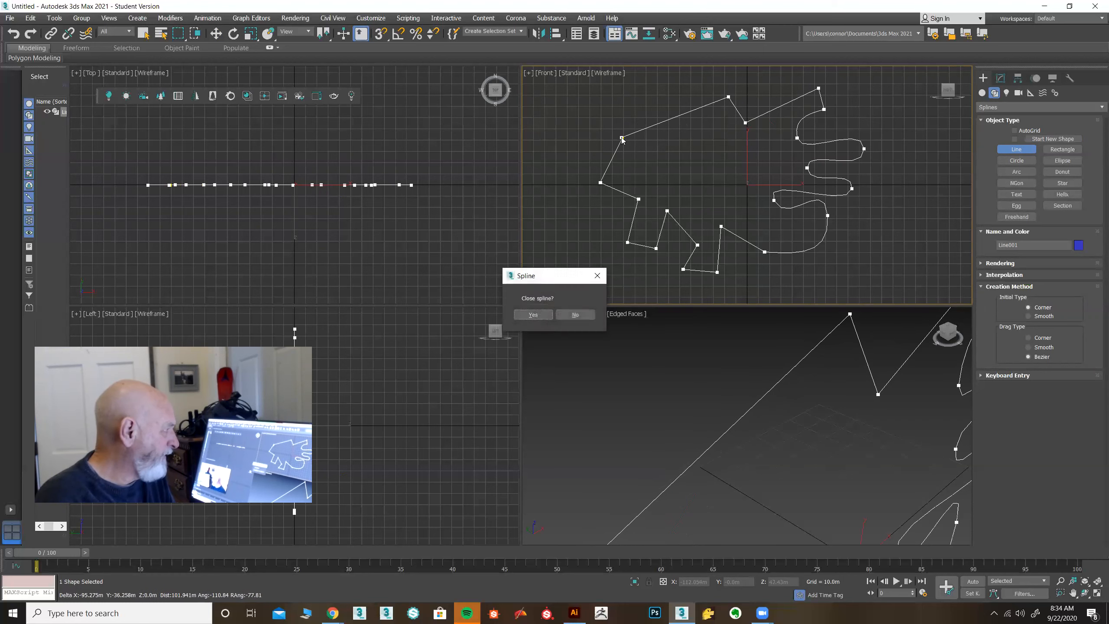
pyautogui.click(533, 314)
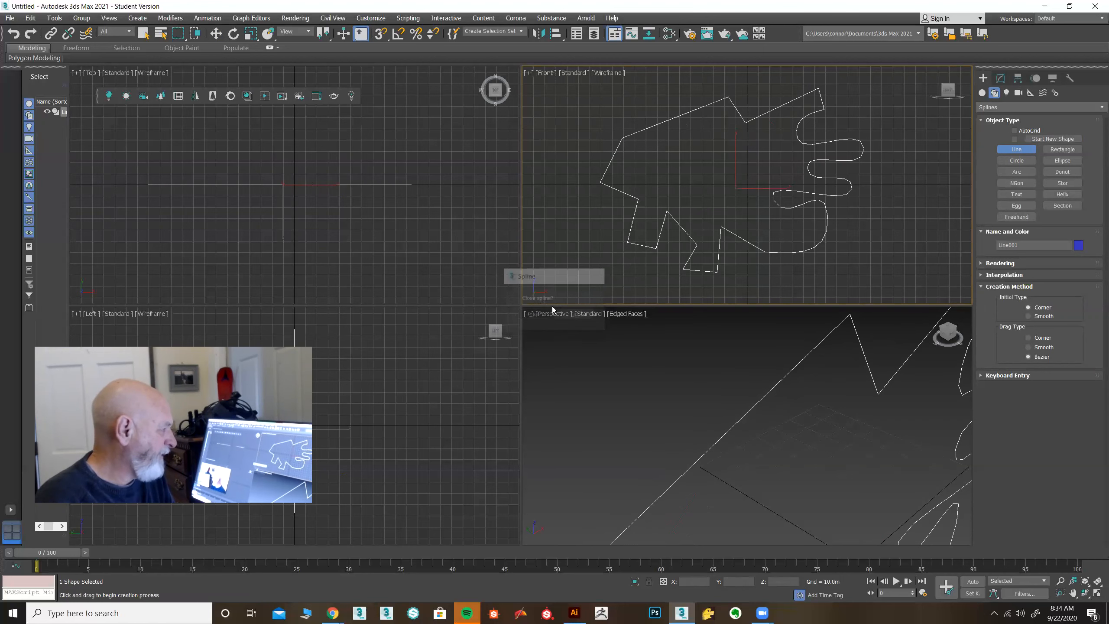
# Step: Maximize the Front viewport and go through the line's Vertex, Segment and Spline sub-object levels
pyautogui.click(1097, 592)
pyautogui.scroll(2, 737, 396)
pyautogui.click(1000, 78)
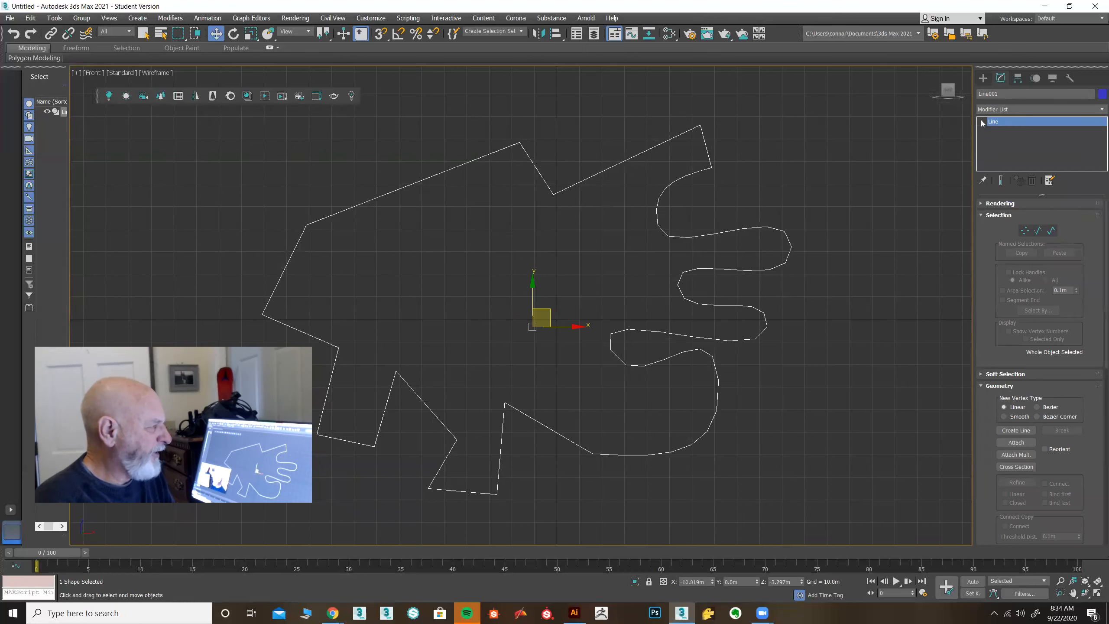
pyautogui.click(982, 121)
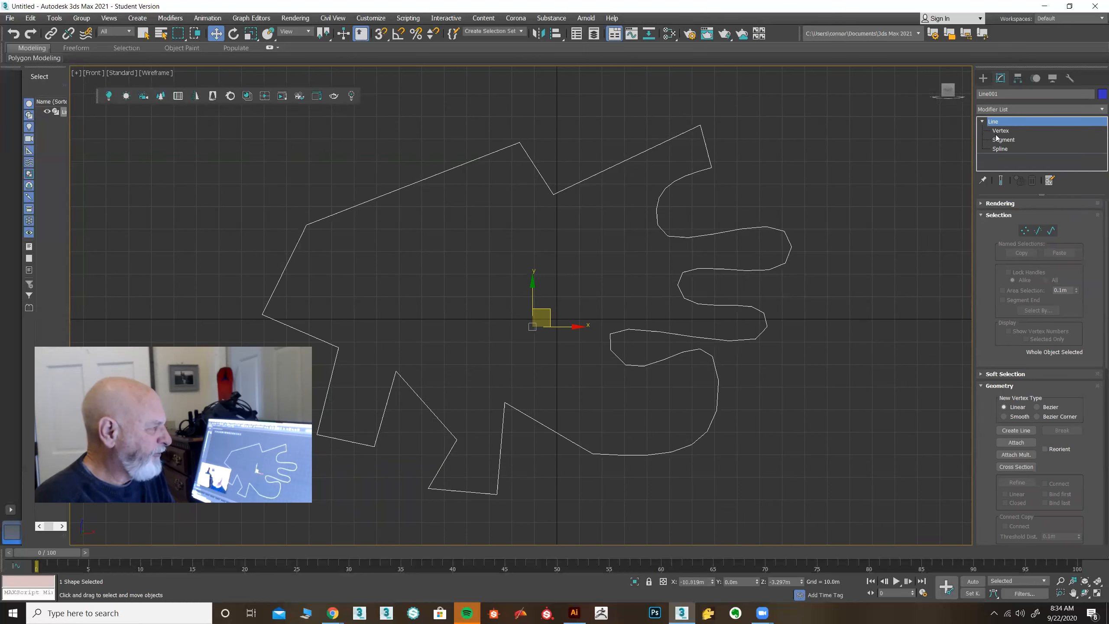
pyautogui.click(1024, 231)
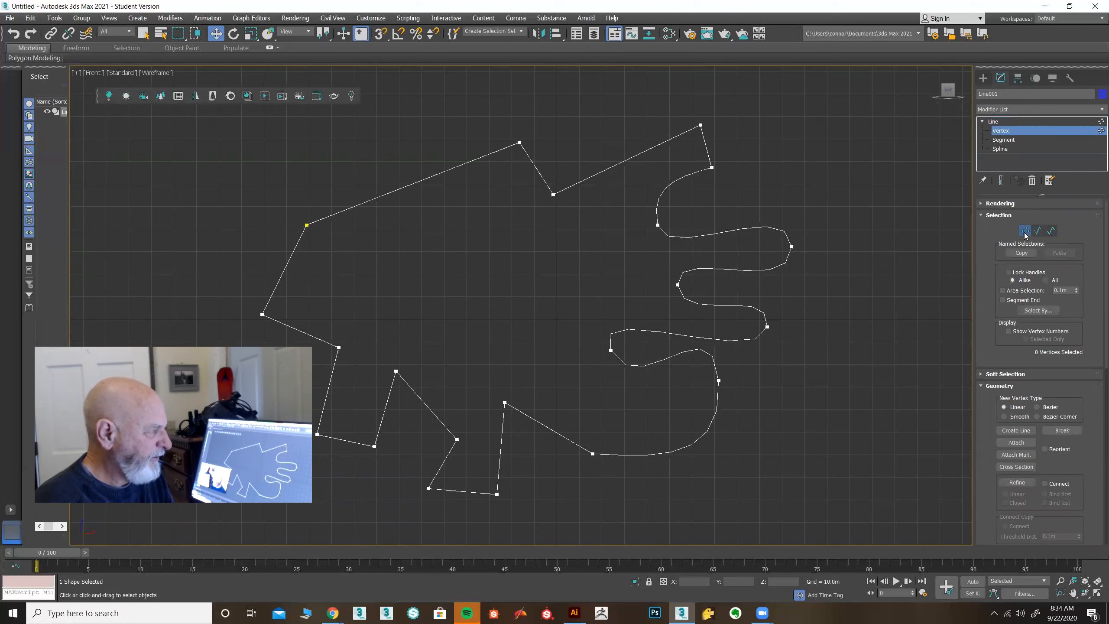
pyautogui.click(1036, 231)
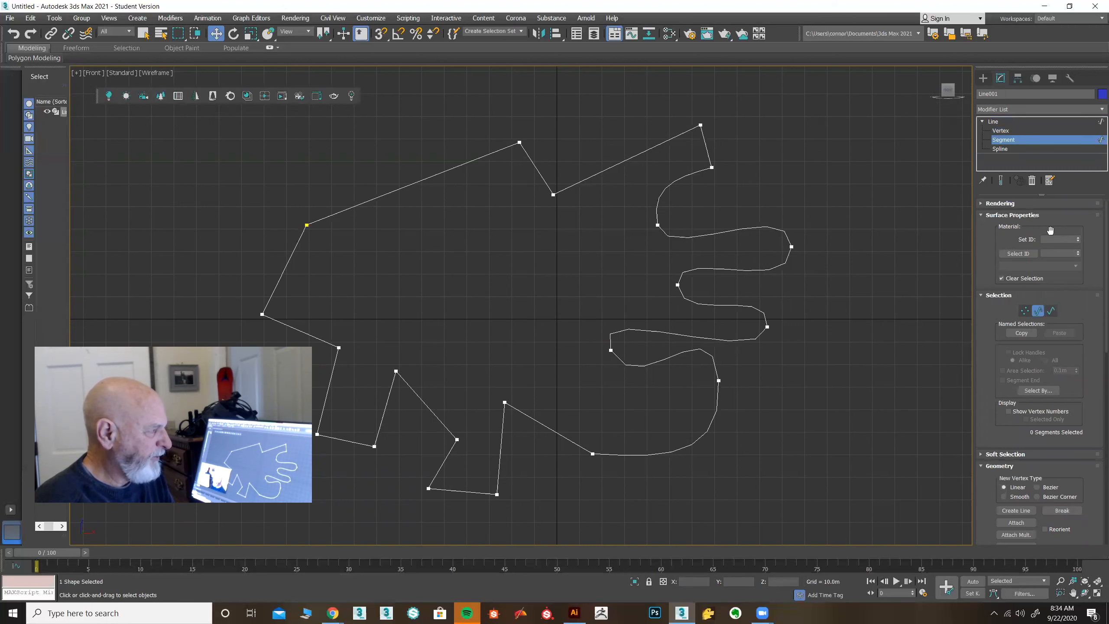
pyautogui.moveTo(981, 312); pyautogui.dragTo(981, 310)
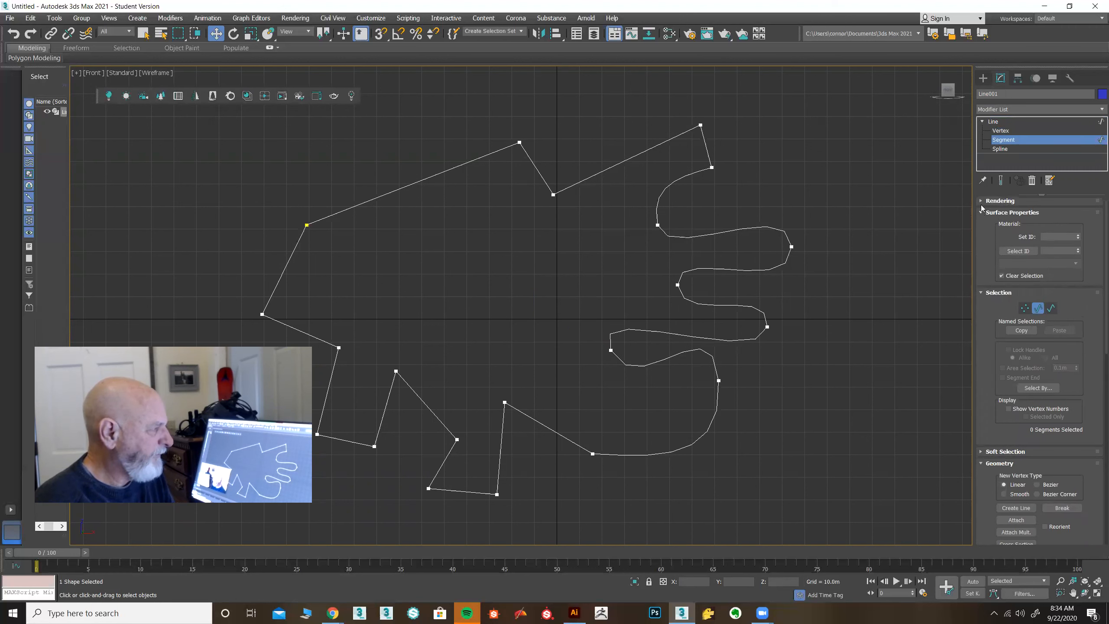
pyautogui.click(1000, 149)
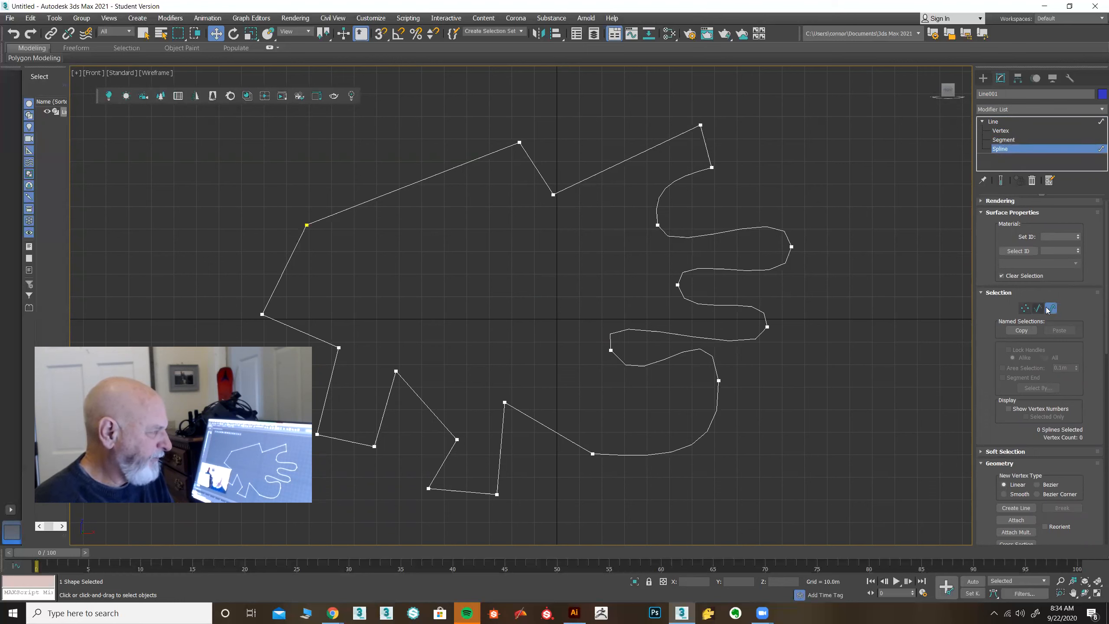
# Step: Collapse the Surface Properties settings and cycle repeatedly through the line's Vertex, Segment and Spline sub-object levels
pyautogui.click(985, 213)
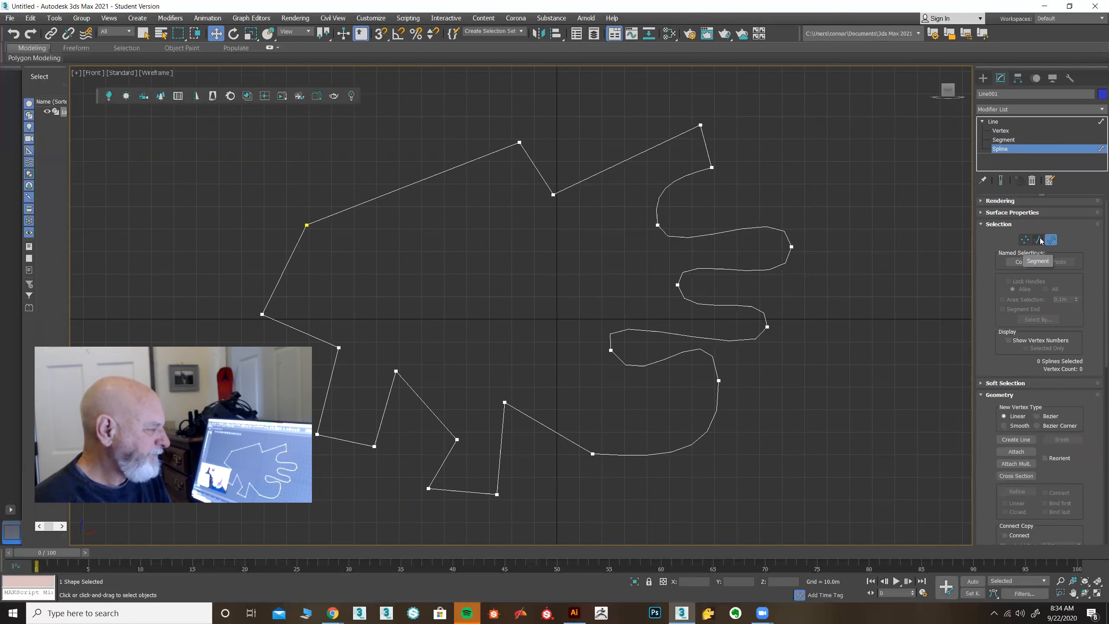
pyautogui.press('1')
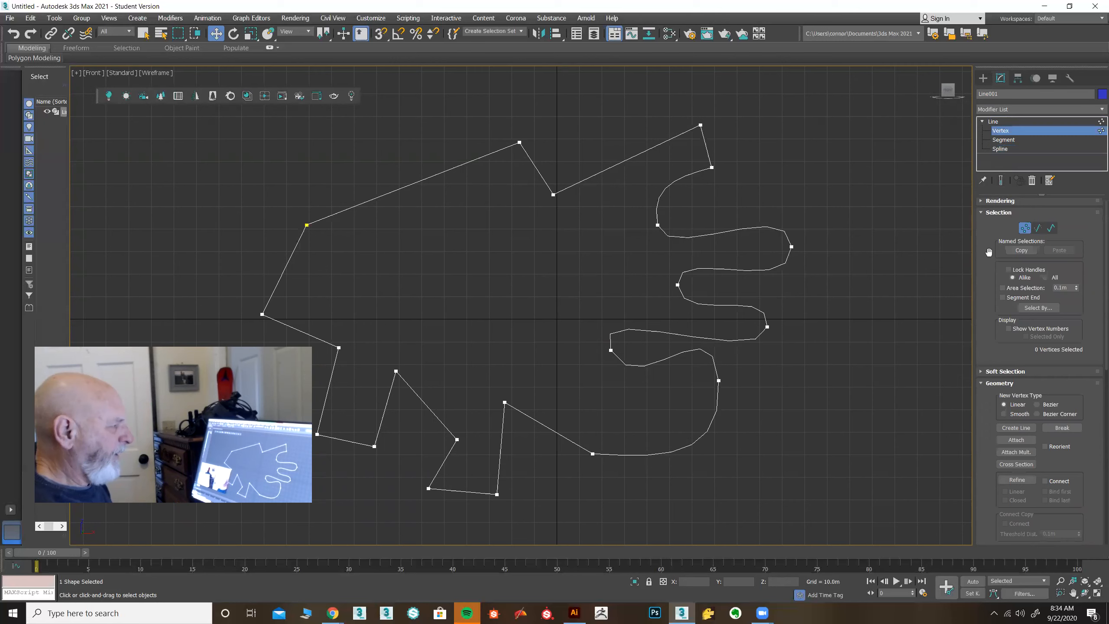
pyautogui.press('2')
pyautogui.press('3')
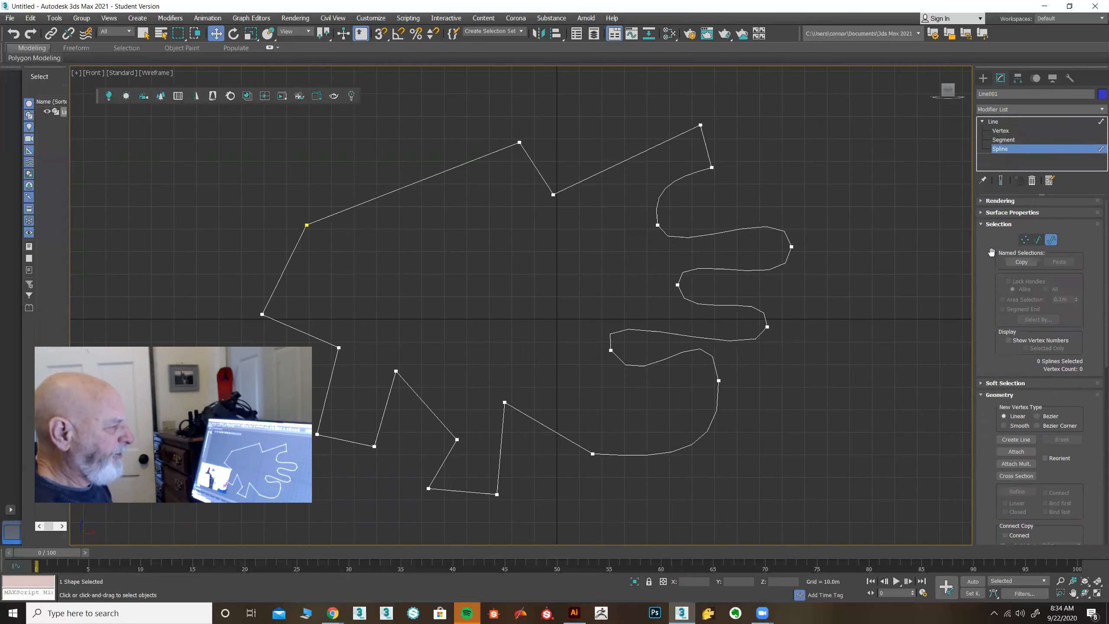
pyautogui.press('2')
pyautogui.press('1')
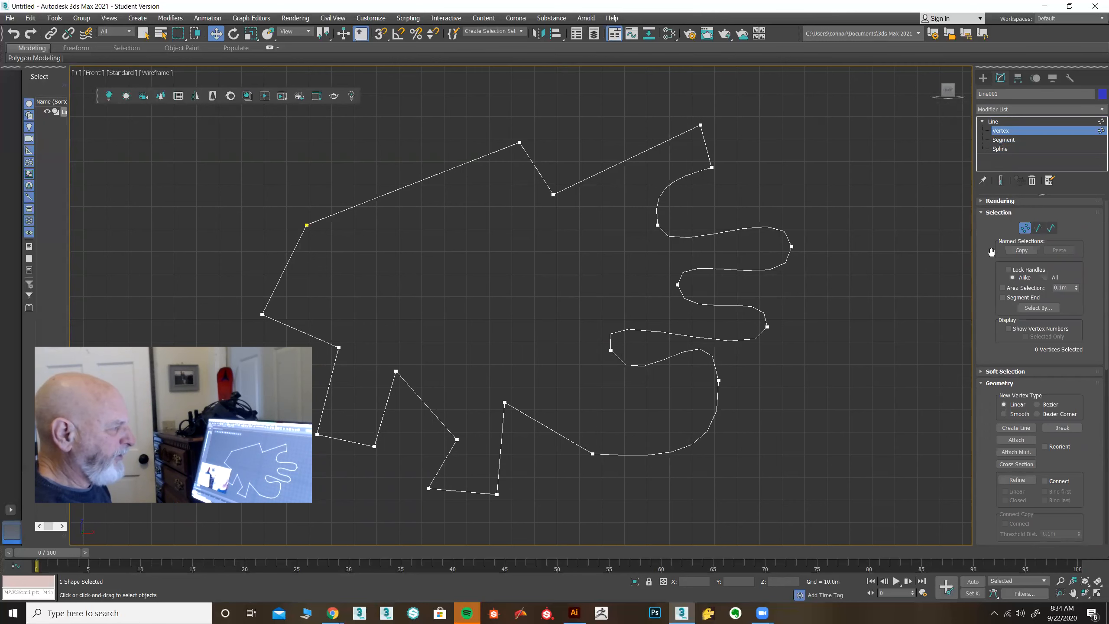
pyautogui.press('2')
pyautogui.press('3')
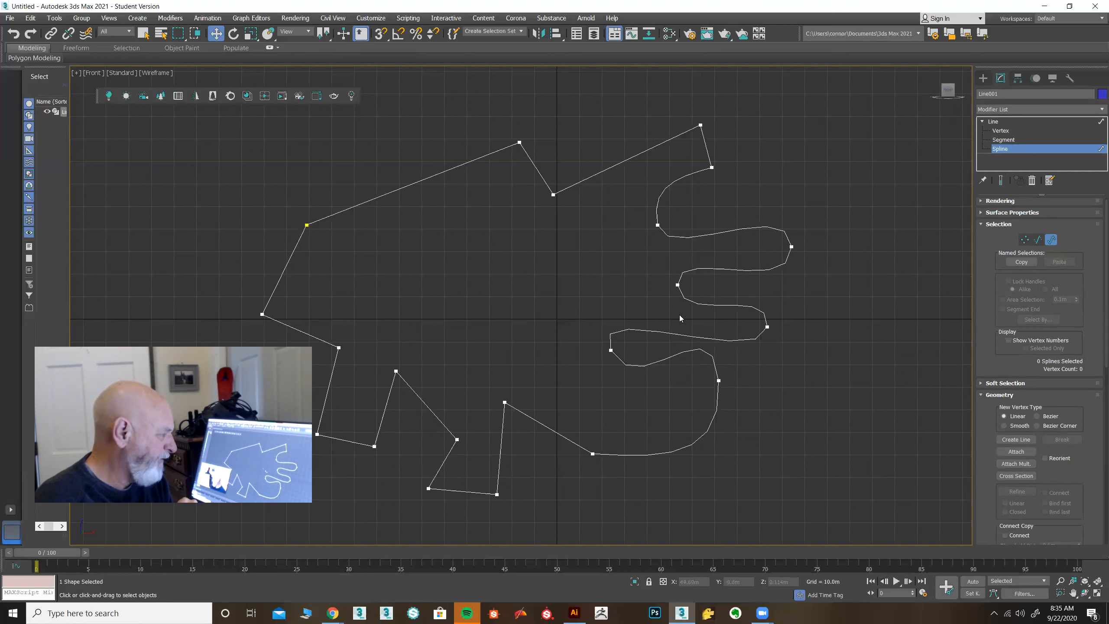
# Step: Switch the line between its Vertex and Segment sub-object levels and the top-level Line object
pyautogui.click(1024, 239)
pyautogui.click(1038, 240)
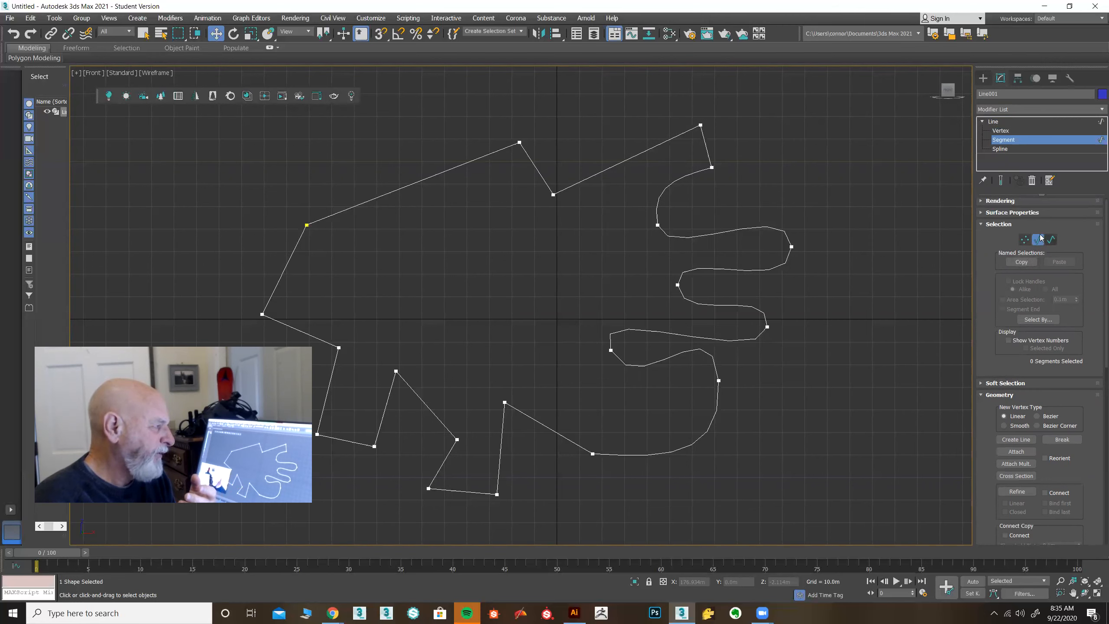
pyautogui.click(995, 121)
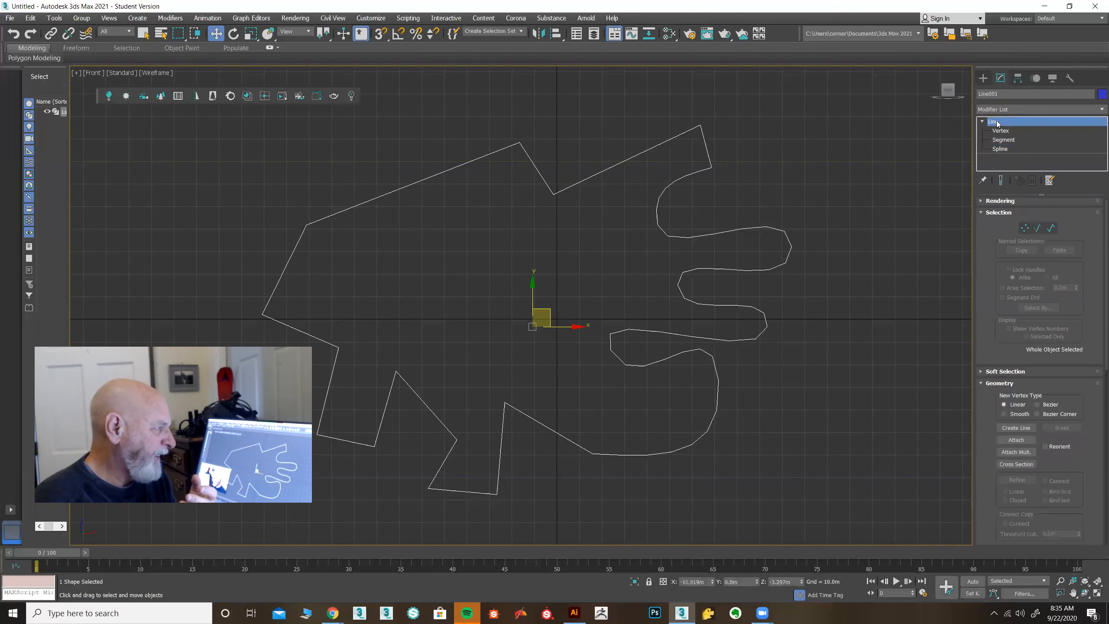
pyautogui.click(1024, 228)
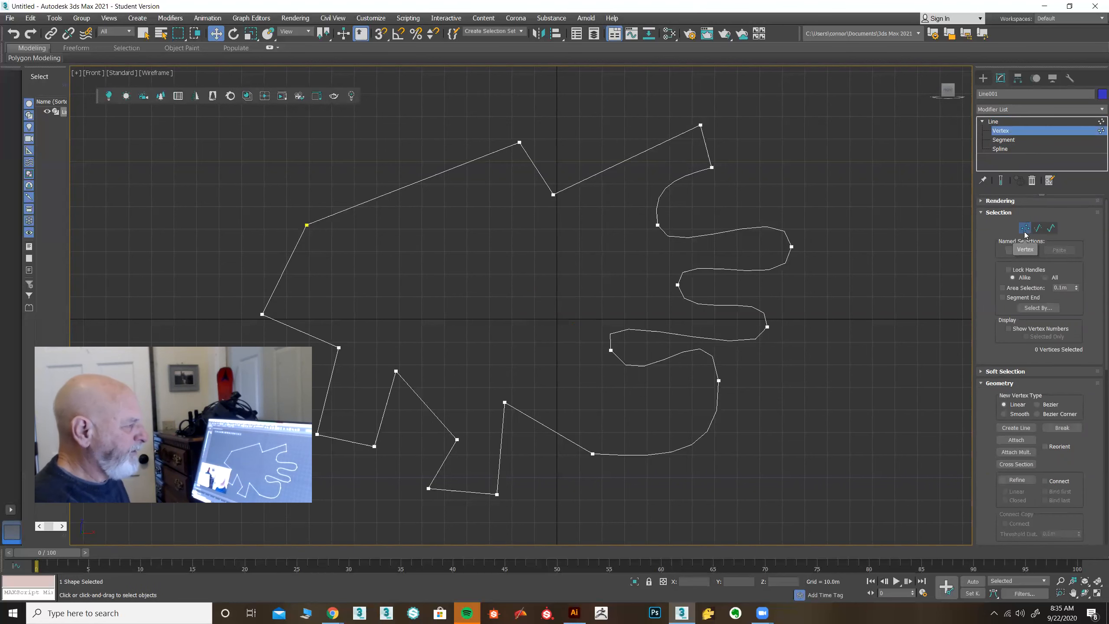
pyautogui.click(1026, 230)
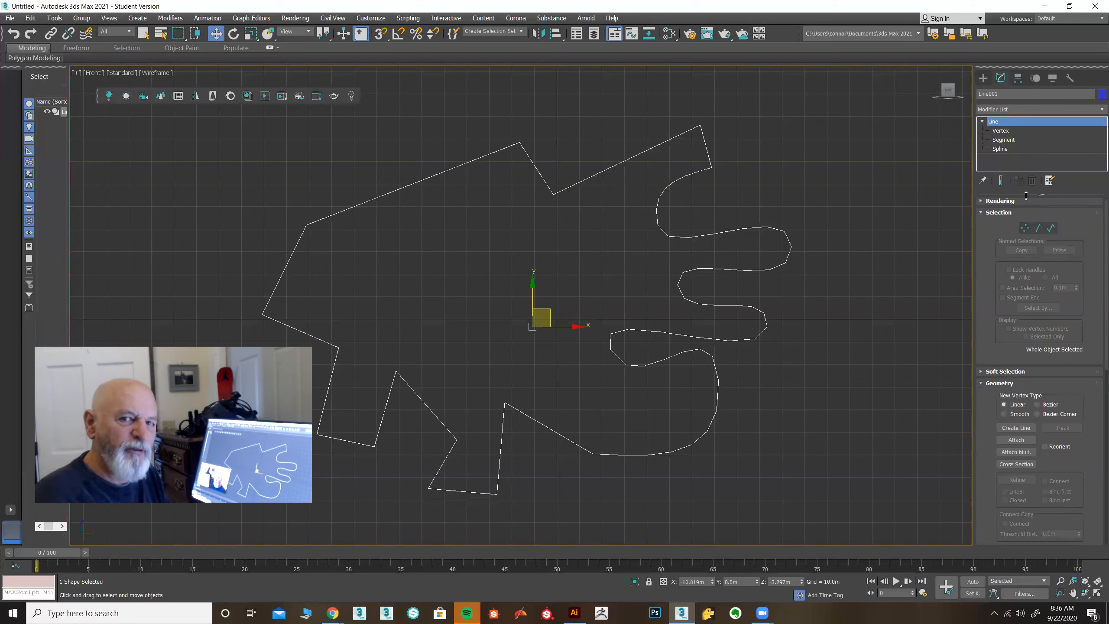
# Step: At Vertex level, move the outermost curve vertex on the right side outward and slightly up, and adjust its lower Bezier handle
pyautogui.click(1024, 227)
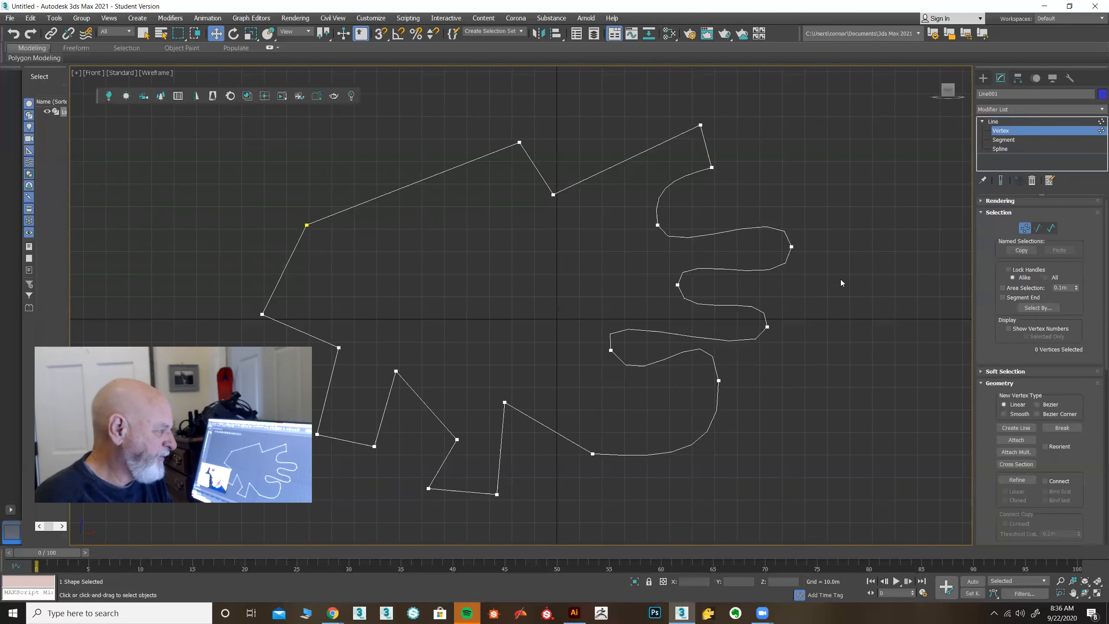
pyautogui.click(790, 247)
pyautogui.moveTo(809, 230); pyautogui.dragTo(849, 213)
pyautogui.moveTo(835, 283)
pyautogui.mouseDown()
pyautogui.moveTo(877, 262)
pyautogui.moveTo(869, 277)
pyautogui.moveTo(805, 288)
pyautogui.moveTo(841, 391)
pyautogui.moveTo(836, 255)
pyautogui.moveTo(883, 201)
pyautogui.moveTo(815, 300)
pyautogui.moveTo(760, 173)
pyautogui.moveTo(962, 174)
pyautogui.moveTo(844, 303)
pyautogui.mouseUp()
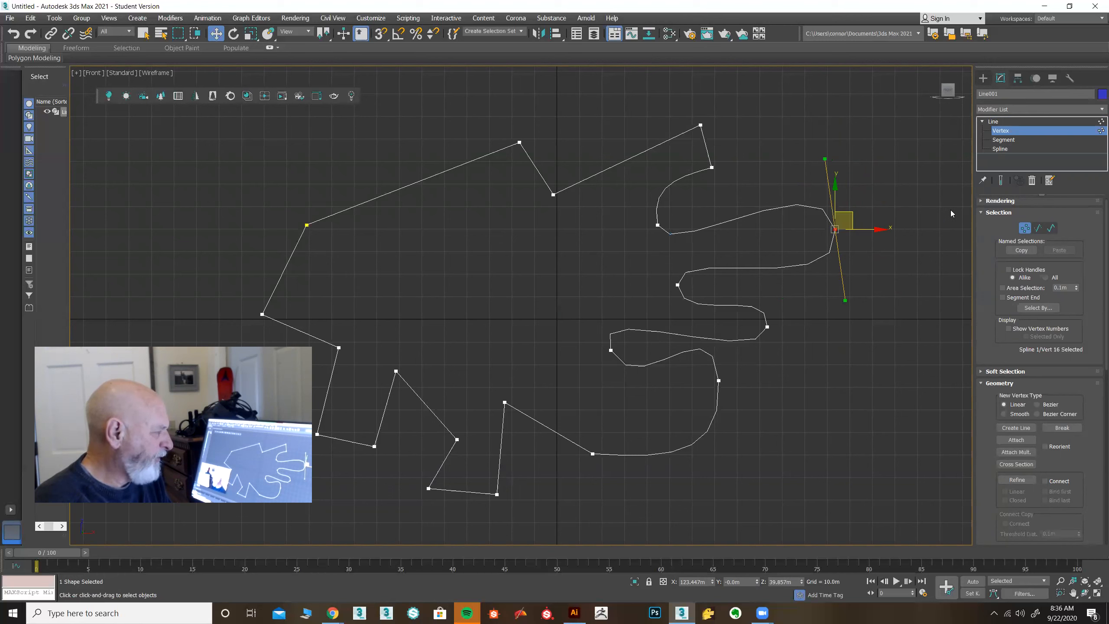
# Step: Collapse the Selection and Geometry settings and set the line's interpolation steps to 20
pyautogui.click(980, 213)
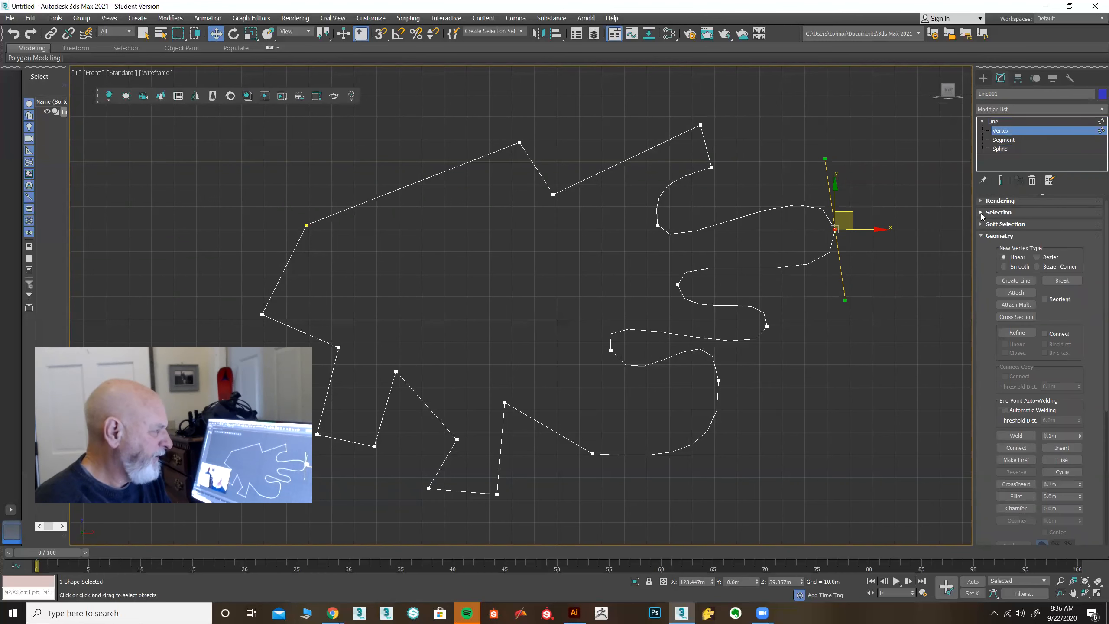
pyautogui.click(979, 236)
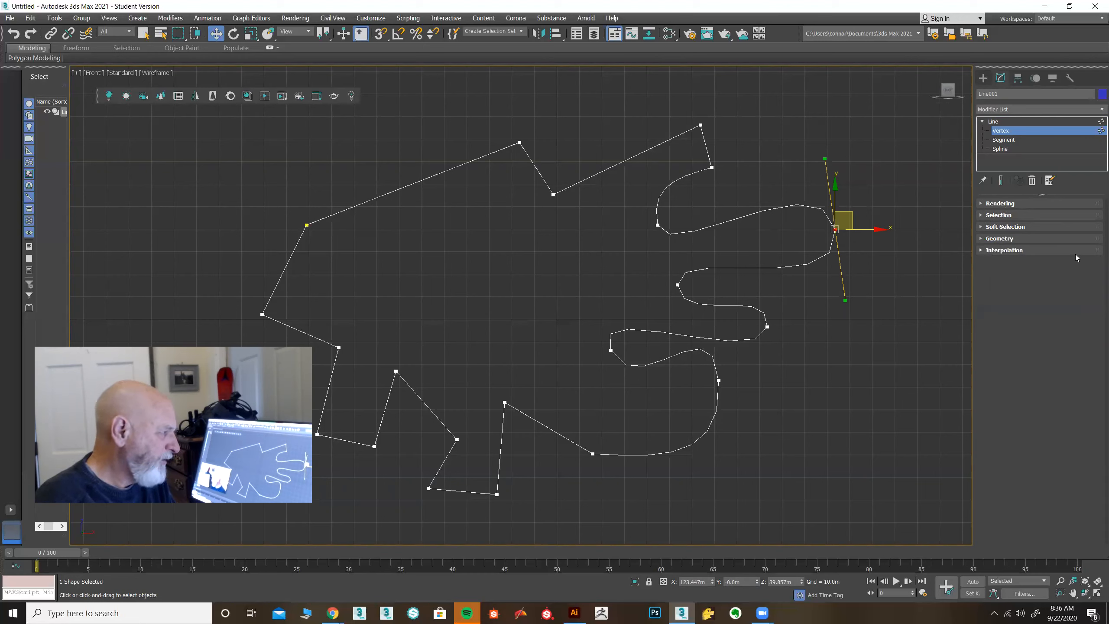
pyautogui.moveTo(1096, 253)
pyautogui.mouseDown()
pyautogui.moveTo(1096, 199)
pyautogui.moveTo(1098, 260)
pyautogui.moveTo(1097, 250)
pyautogui.mouseUp()
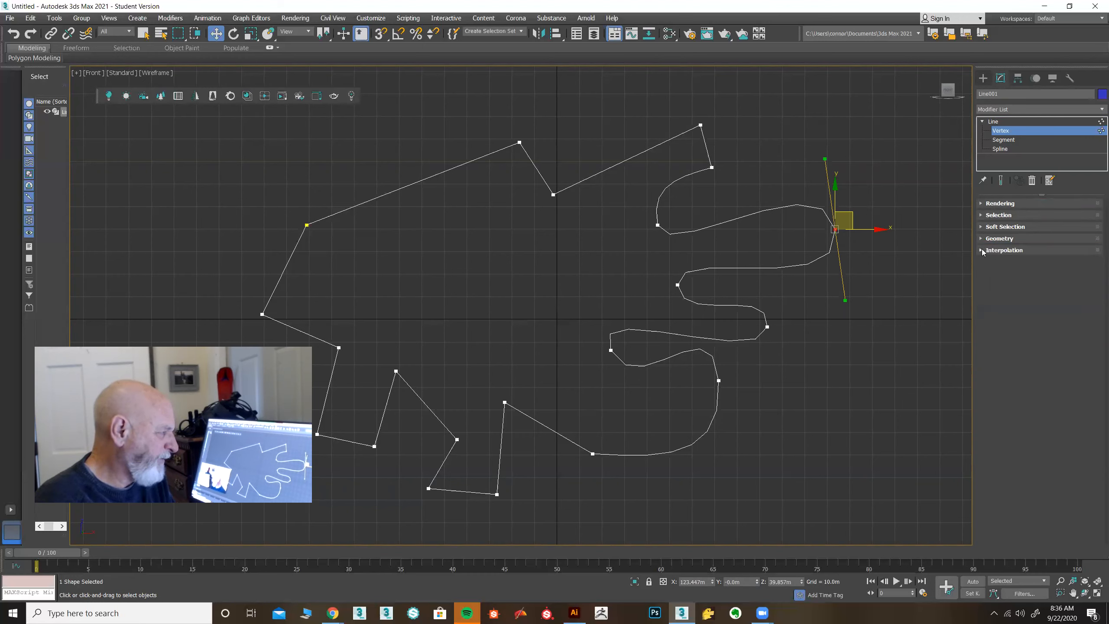
pyautogui.click(982, 250)
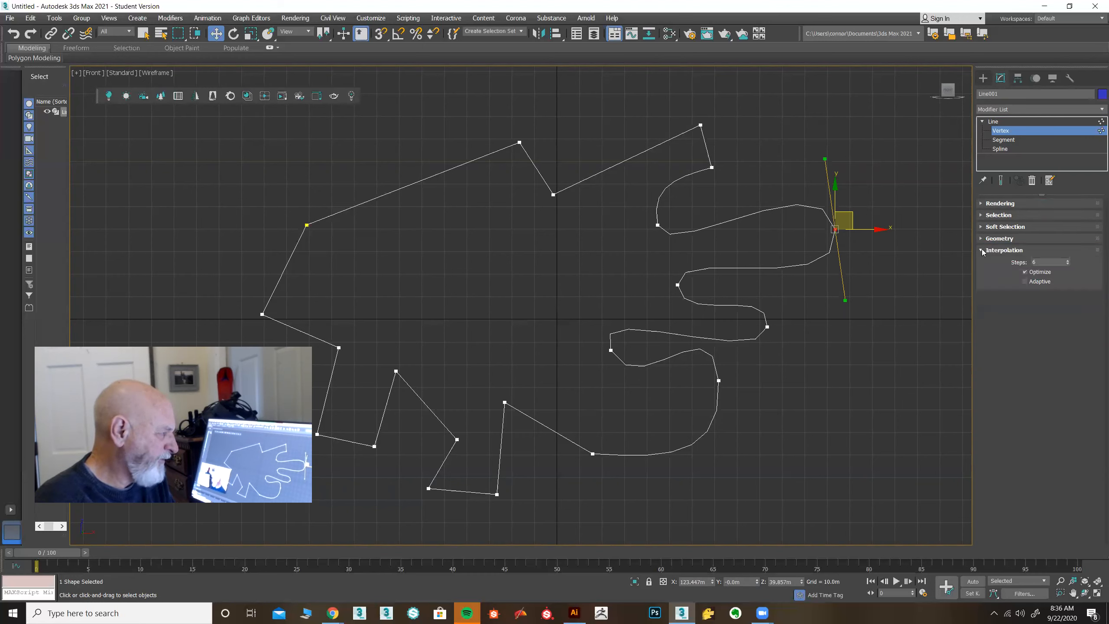
pyautogui.doubleClick(1043, 263)
pyautogui.write('20')
pyautogui.press('Return')
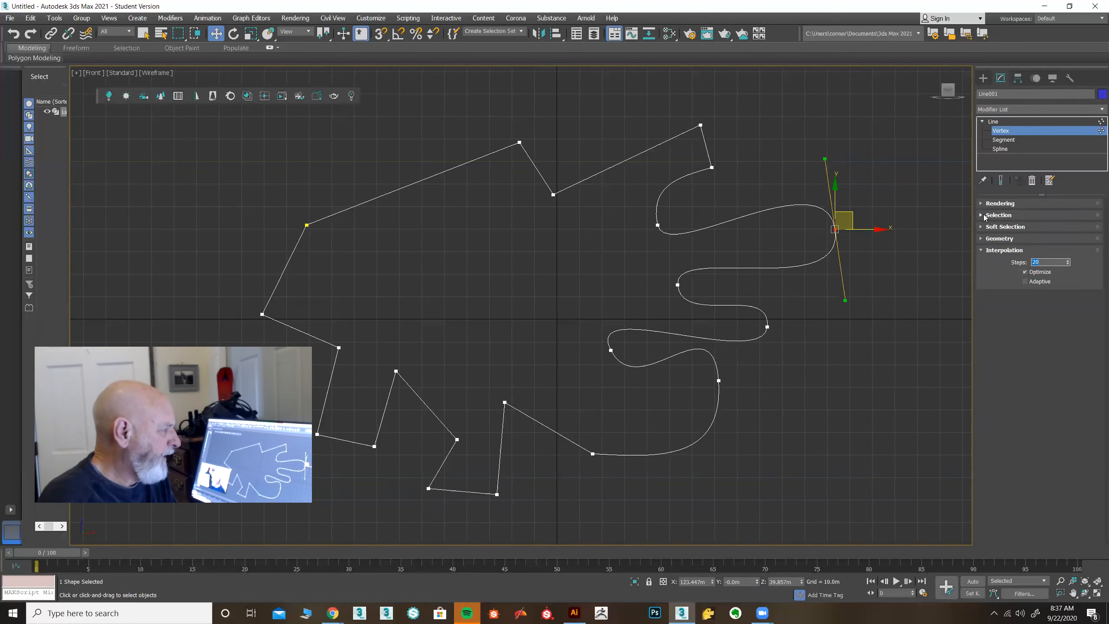
# Step: Reopen the Selection settings, reorder the Geometry rollout above Soft Selection, and look through the Geometry options before collapsing them
pyautogui.click(997, 215)
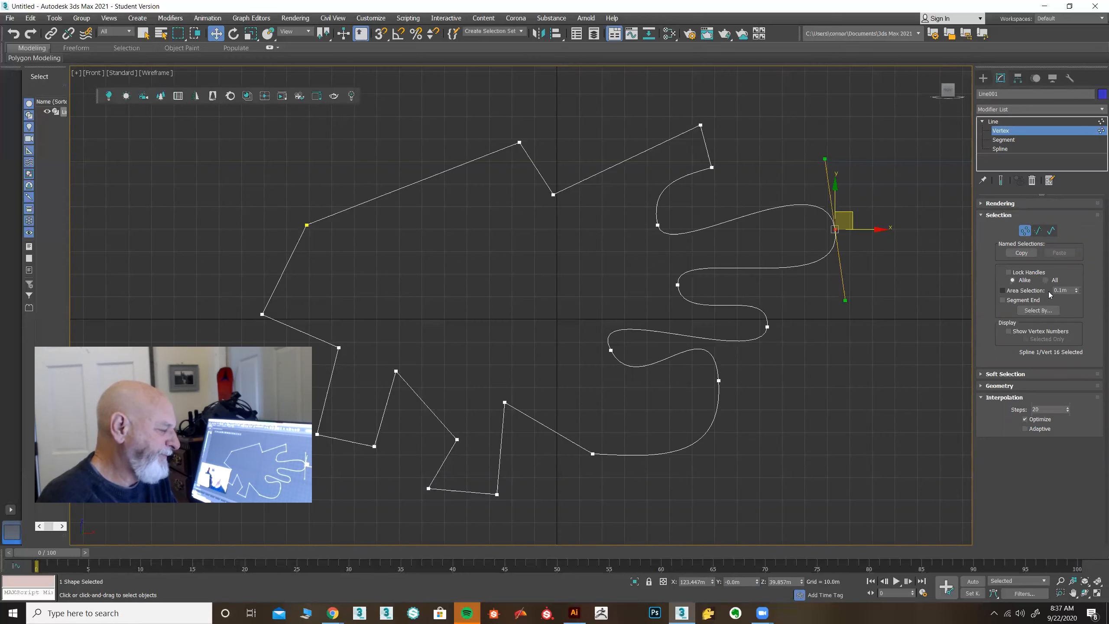
pyautogui.click(1008, 374)
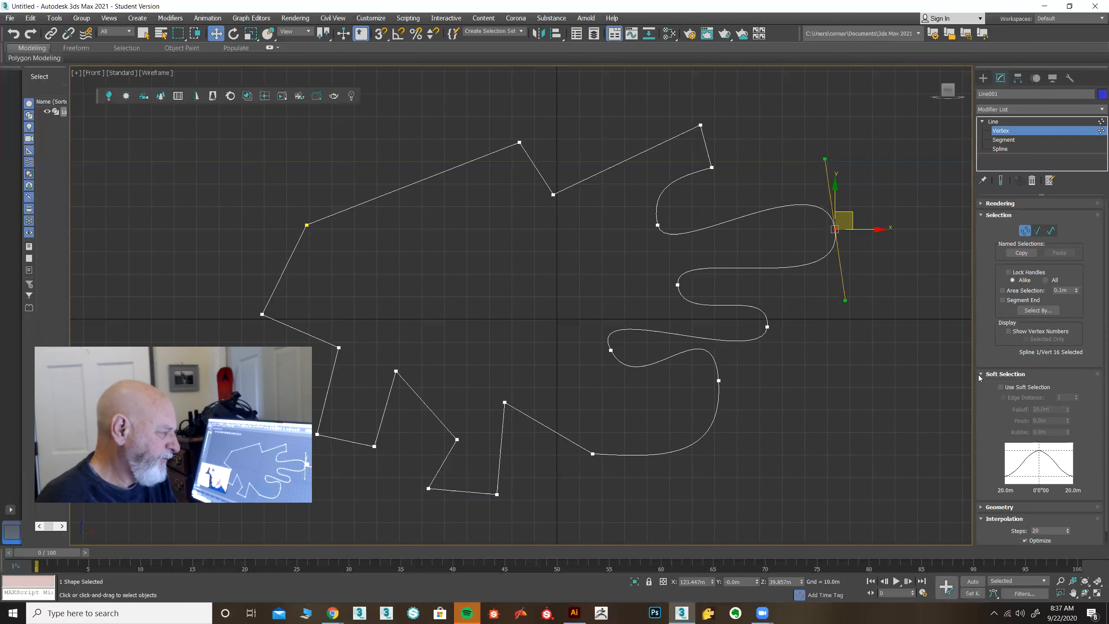
pyautogui.click(985, 373)
pyautogui.moveTo(1096, 377); pyautogui.dragTo(1061, 389)
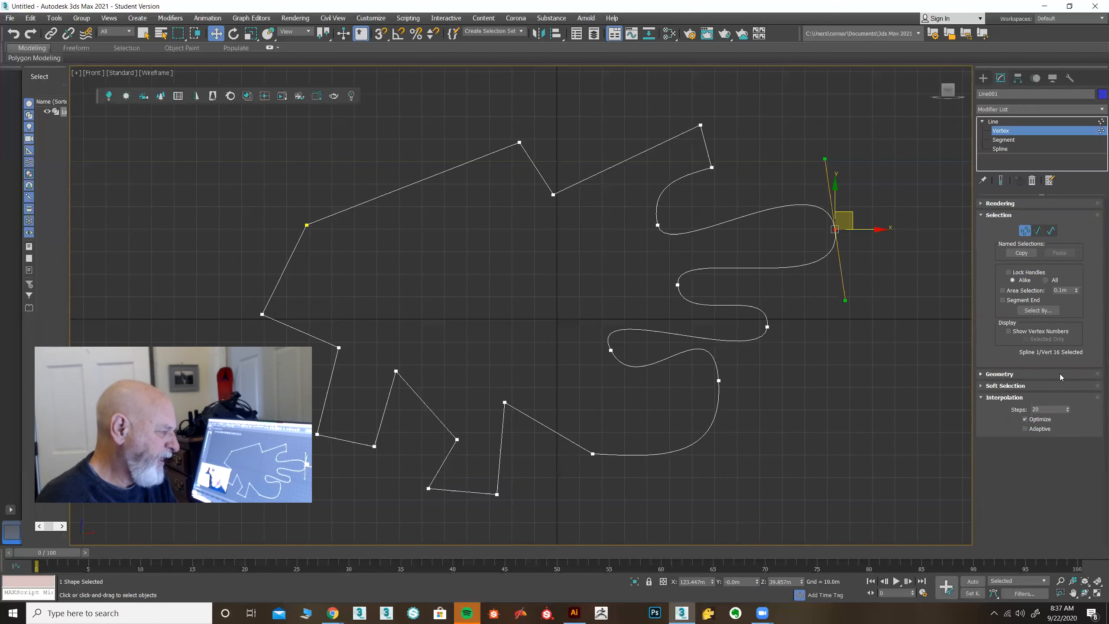
pyautogui.click(981, 373)
pyautogui.scroll(-5, 987, 408)
pyautogui.moveTo(987, 408); pyautogui.dragTo(982, 542)
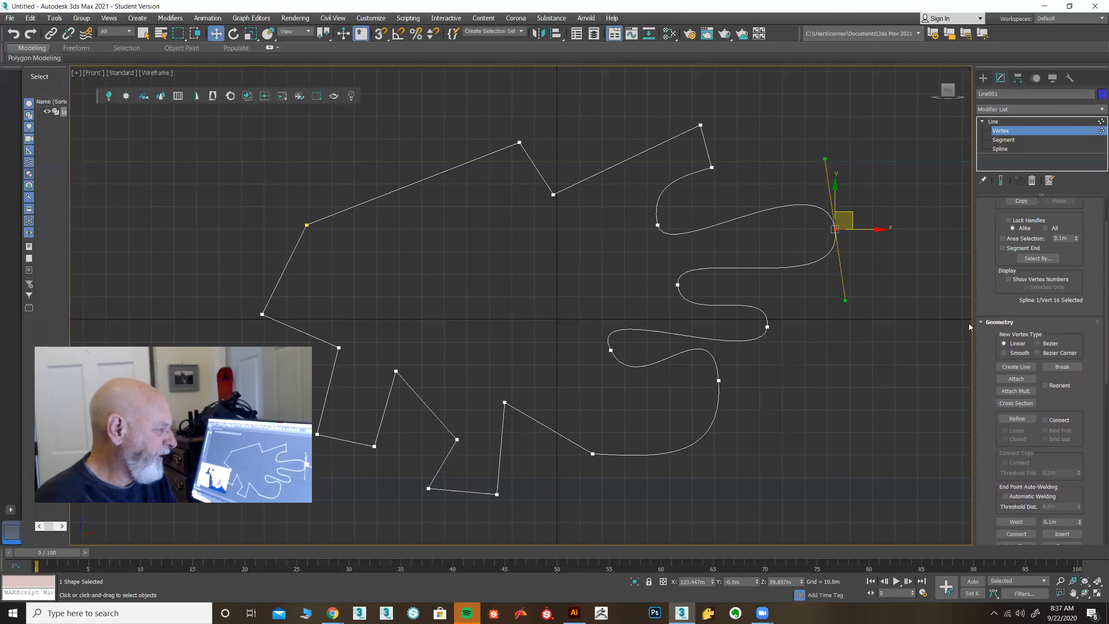
pyautogui.click(981, 322)
# Step: Move the rightmost curve vertex farther outward, shift the inner bend vertex above it slightly left and down, and shorten its Bezier handles
pyautogui.moveTo(846, 218); pyautogui.dragTo(871, 217)
pyautogui.click(657, 225)
pyautogui.moveTo(674, 217)
pyautogui.mouseDown()
pyautogui.moveTo(621, 233)
pyautogui.moveTo(658, 222)
pyautogui.mouseUp()
pyautogui.moveTo(651, 272)
pyautogui.mouseDown()
pyautogui.moveTo(648, 242)
pyautogui.moveTo(589, 253)
pyautogui.moveTo(616, 265)
pyautogui.moveTo(655, 245)
pyautogui.moveTo(651, 257)
pyautogui.mouseUp()
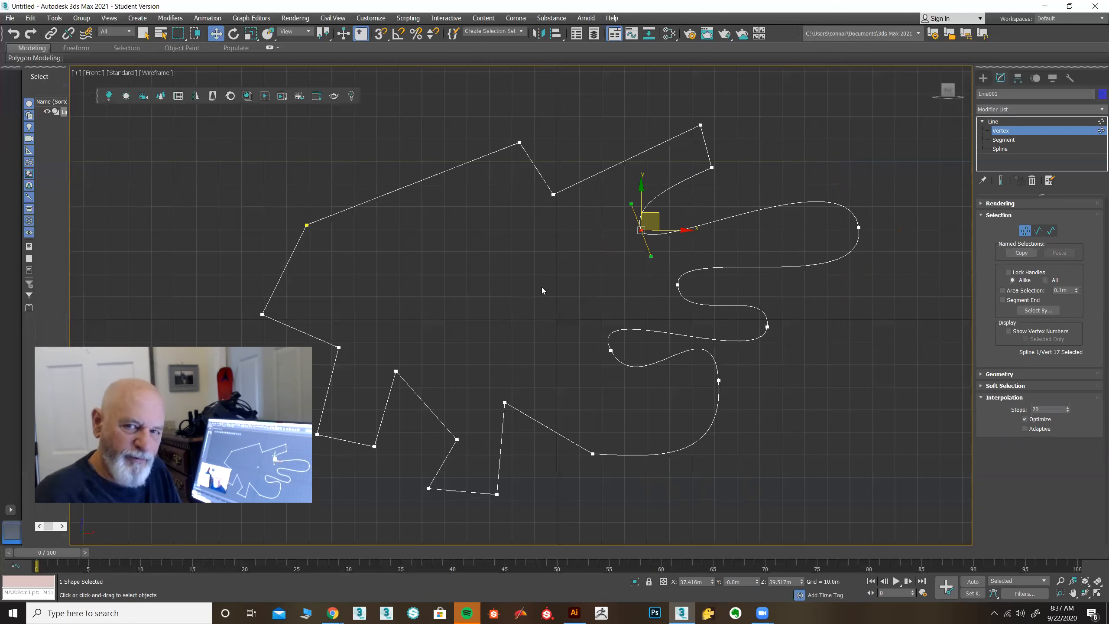
pyautogui.moveTo(651, 257)
pyautogui.mouseDown()
pyautogui.moveTo(642, 247)
pyautogui.moveTo(655, 251)
pyautogui.moveTo(646, 260)
pyautogui.moveTo(664, 247)
pyautogui.moveTo(695, 254)
pyautogui.moveTo(654, 248)
pyautogui.mouseUp()
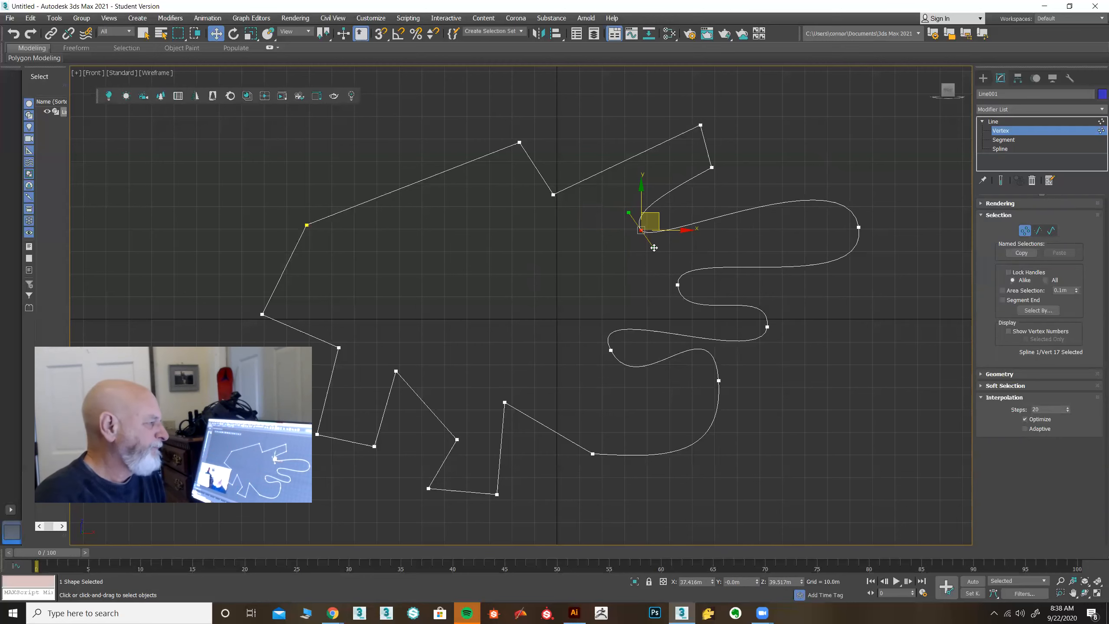
# Step: Select the rightmost curve vertex and examine the vertex types available for it
pyautogui.click(856, 227)
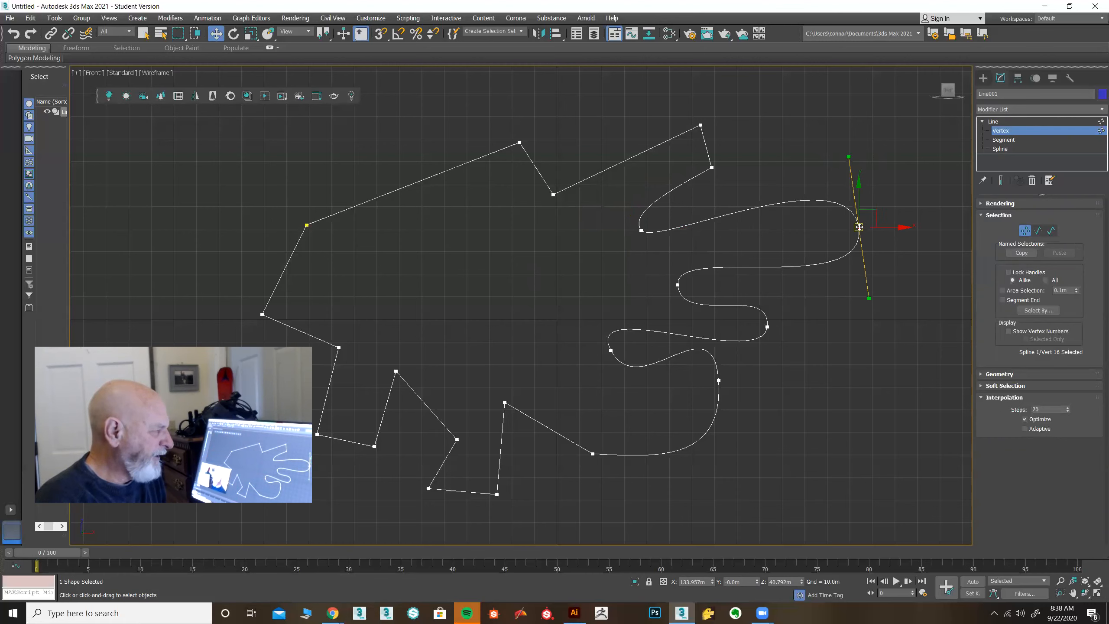
pyautogui.rightClick(858, 226)
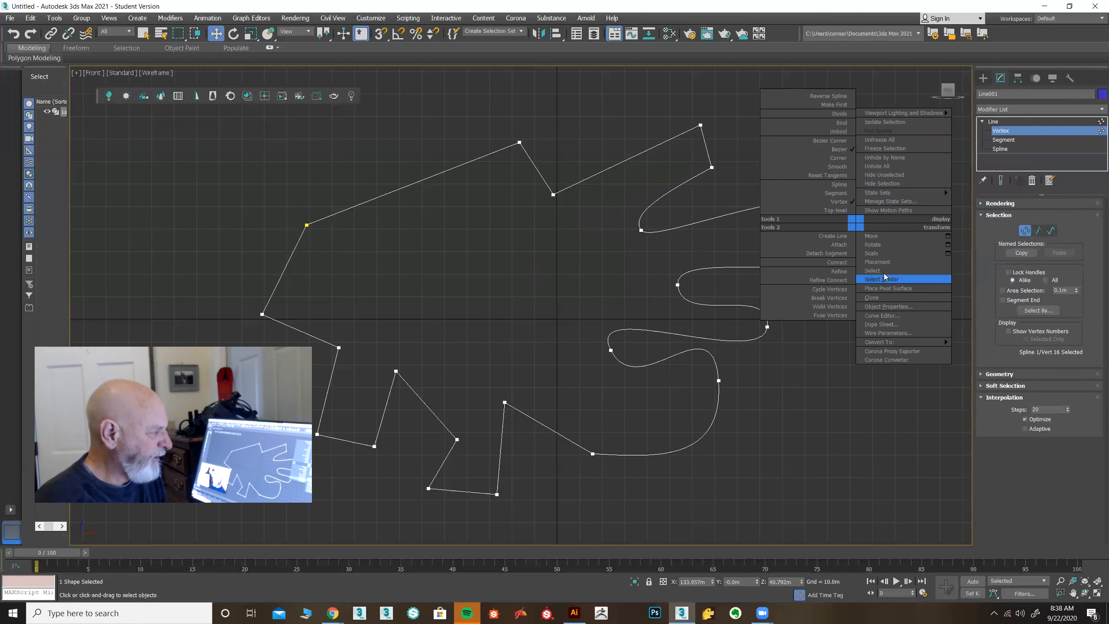
pyautogui.click(716, 257)
pyautogui.rightClick(856, 224)
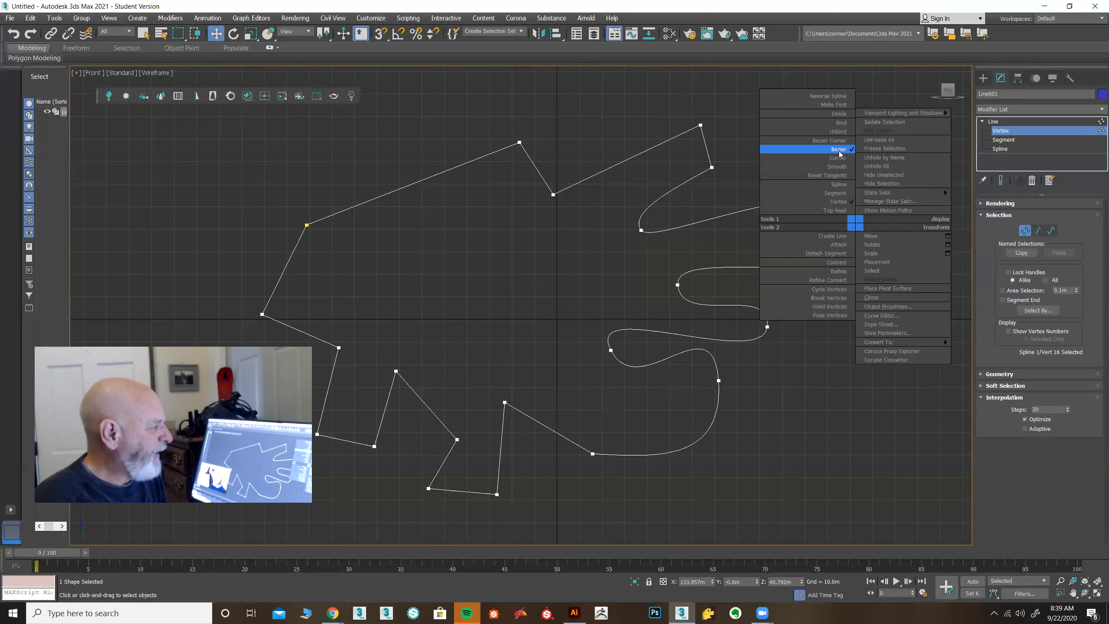
pyautogui.click(639, 230)
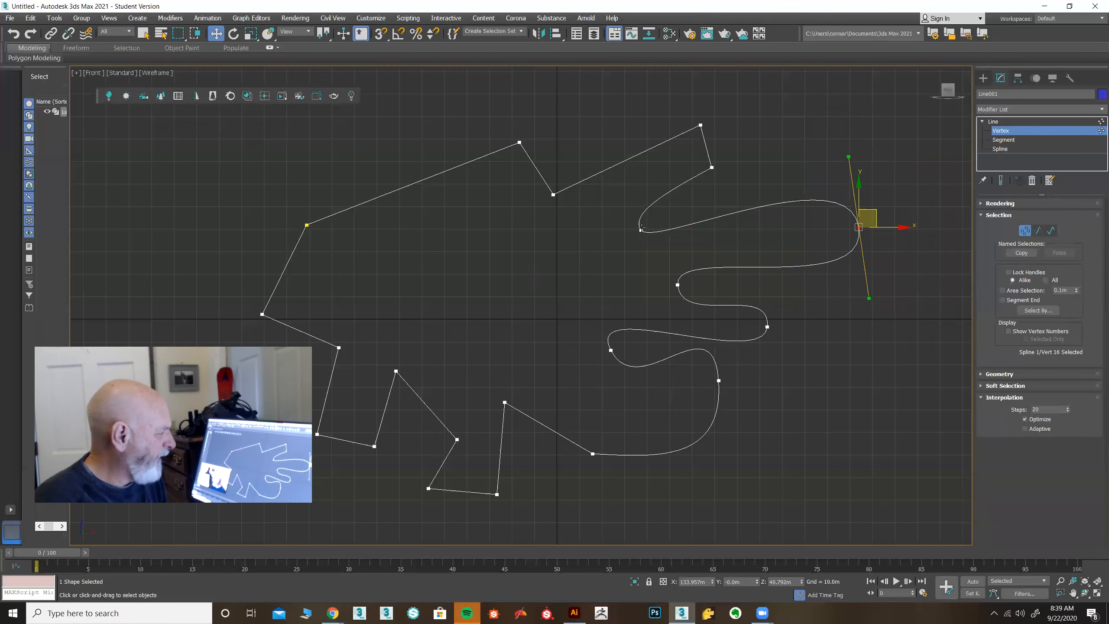
# Step: Convert the rightmost vertex to Corner, change it back to Bezier, and swing its handles to nearly vertical
pyautogui.rightClick(853, 226)
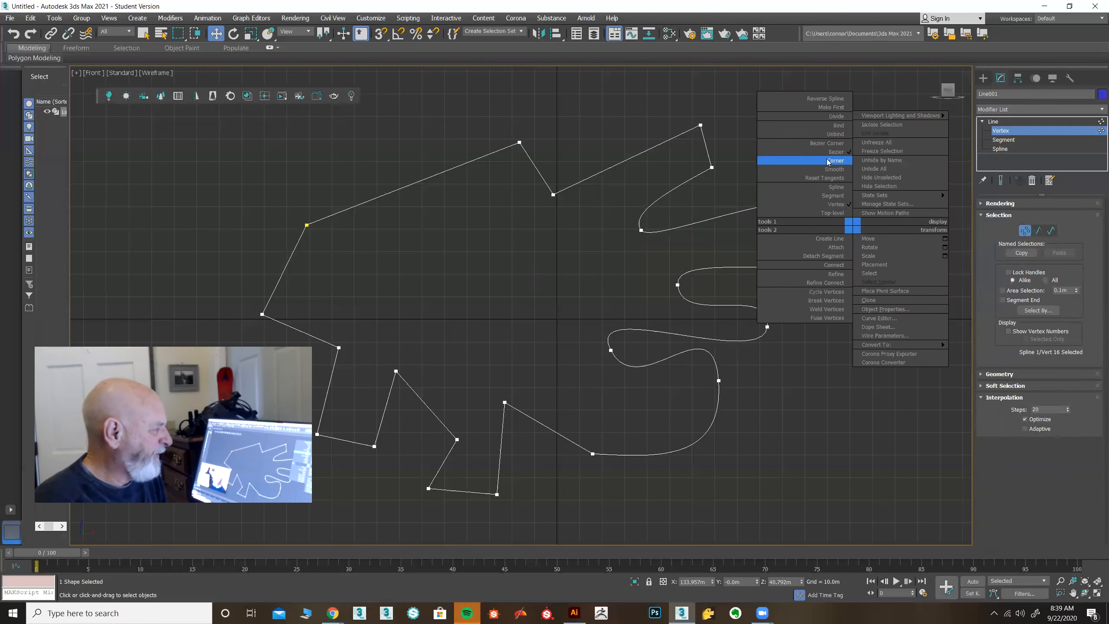
pyautogui.click(828, 161)
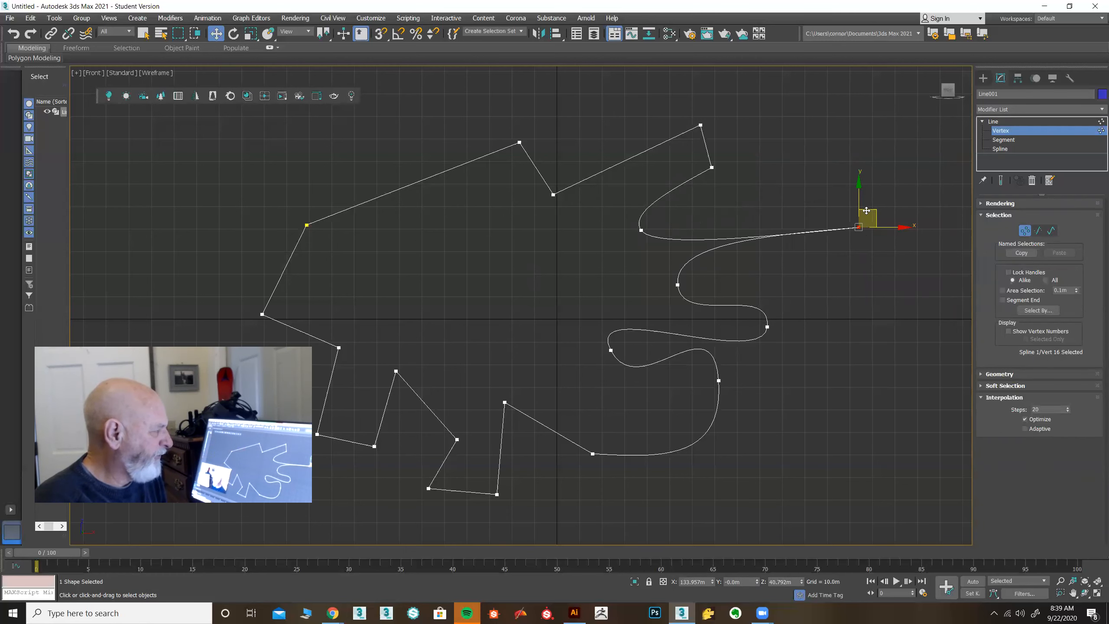
pyautogui.rightClick(856, 226)
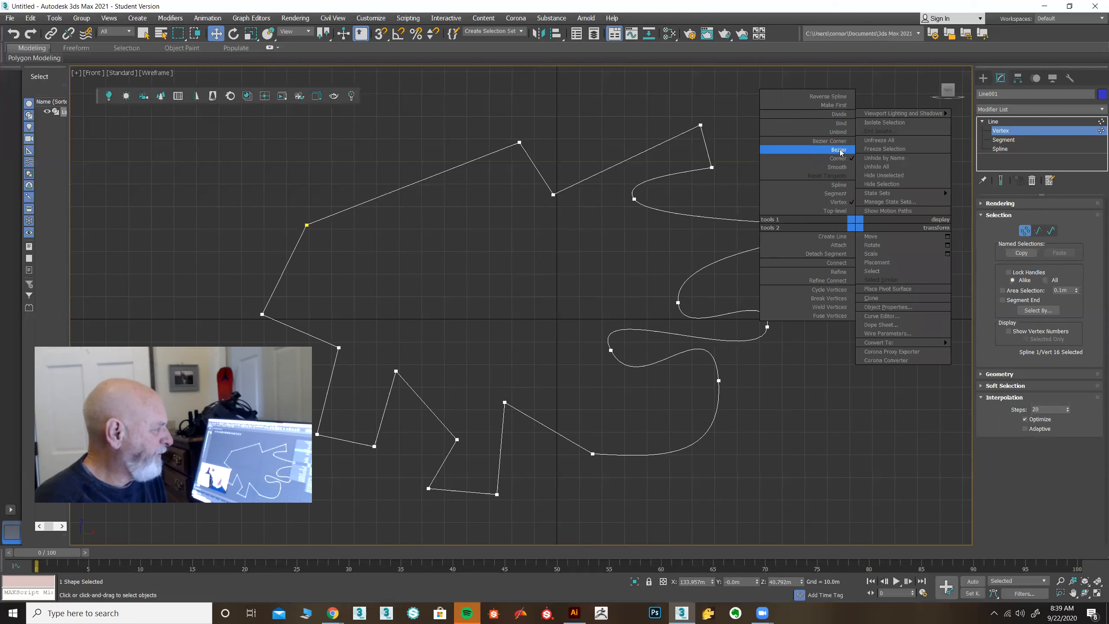
pyautogui.click(837, 147)
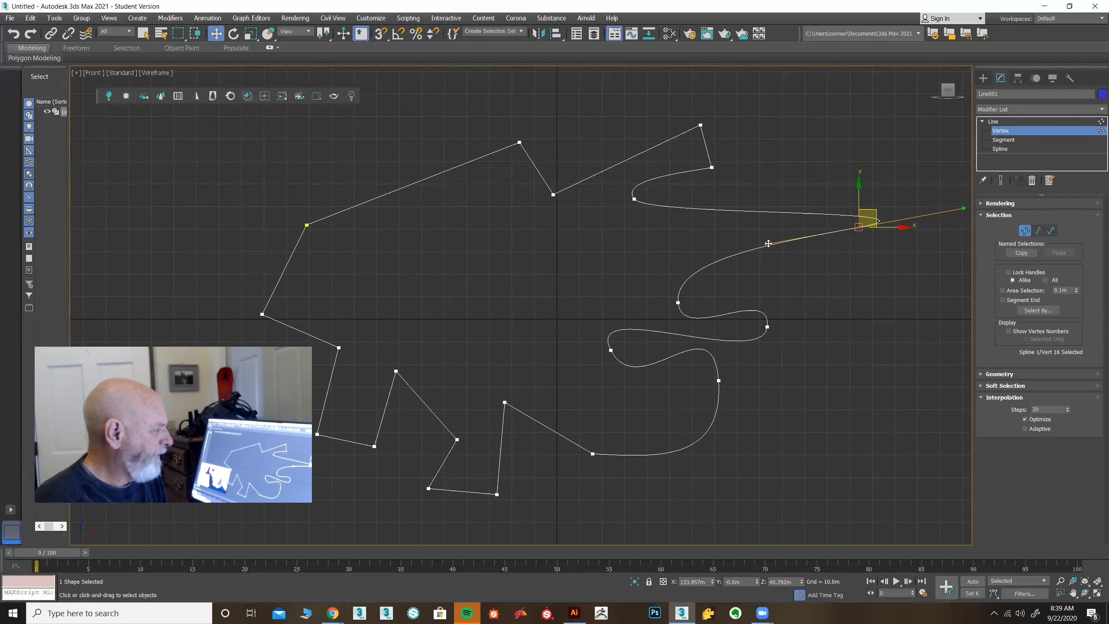
pyautogui.moveTo(770, 244); pyautogui.dragTo(864, 287)
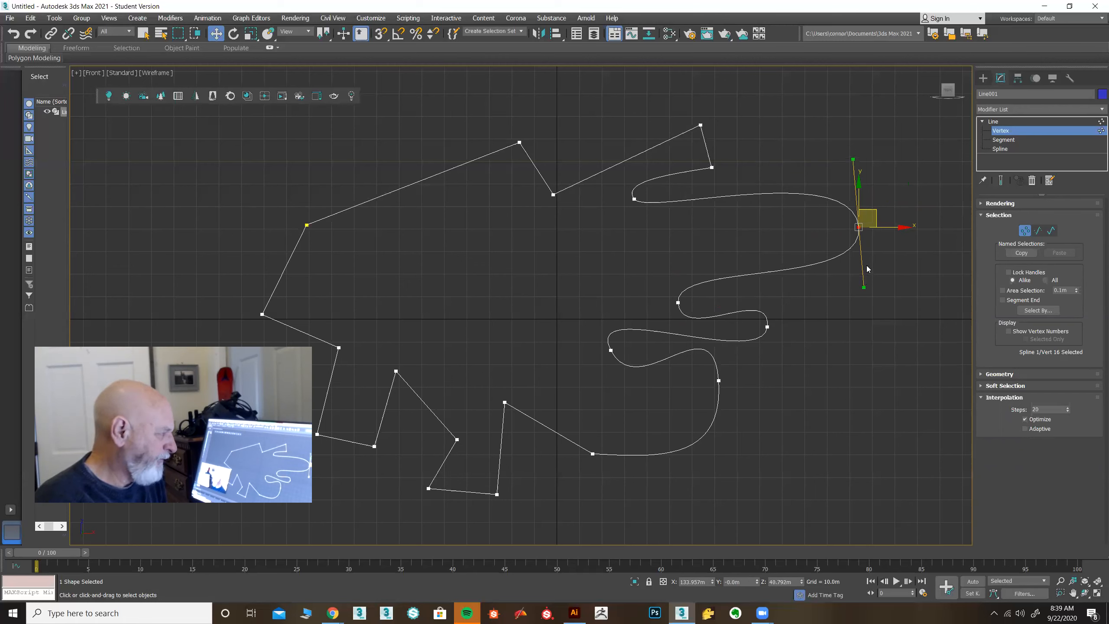
# Step: Convert the rightmost vertex to Bezier Corner and pull its lower handle outward independently of the upper one
pyautogui.rightClick(858, 227)
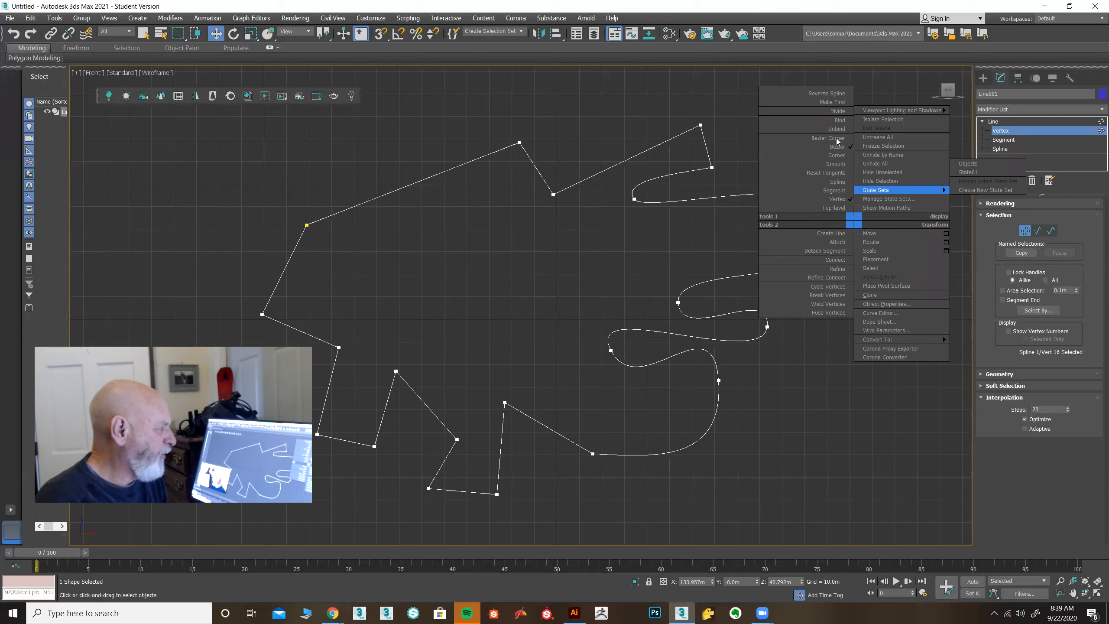
pyautogui.click(836, 139)
pyautogui.moveTo(865, 286); pyautogui.dragTo(872, 284)
pyautogui.rightClick(856, 226)
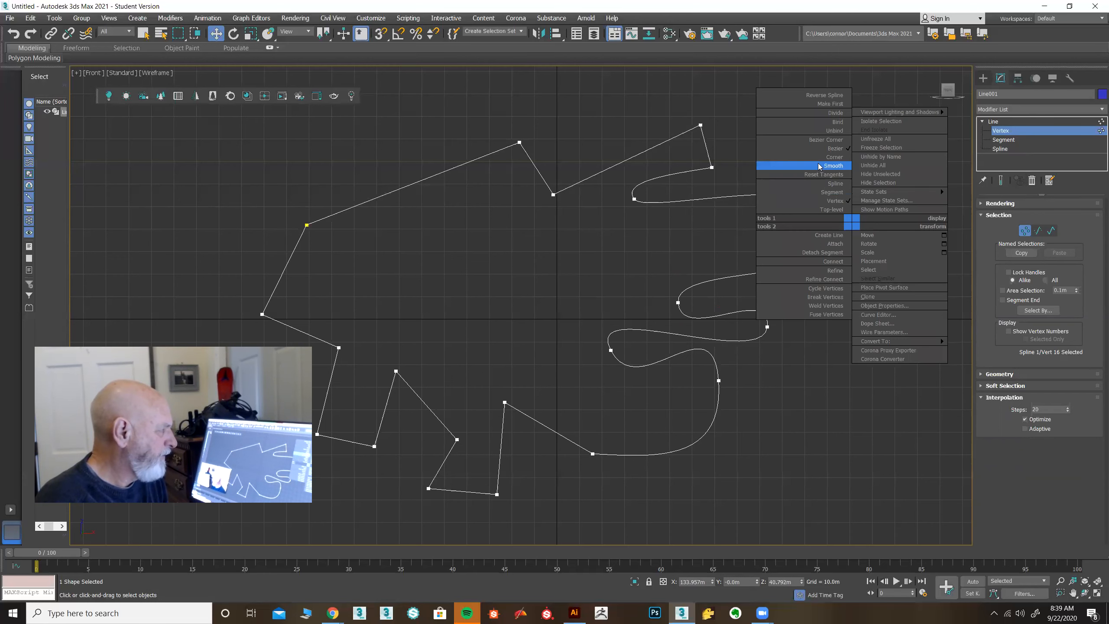
pyautogui.click(820, 141)
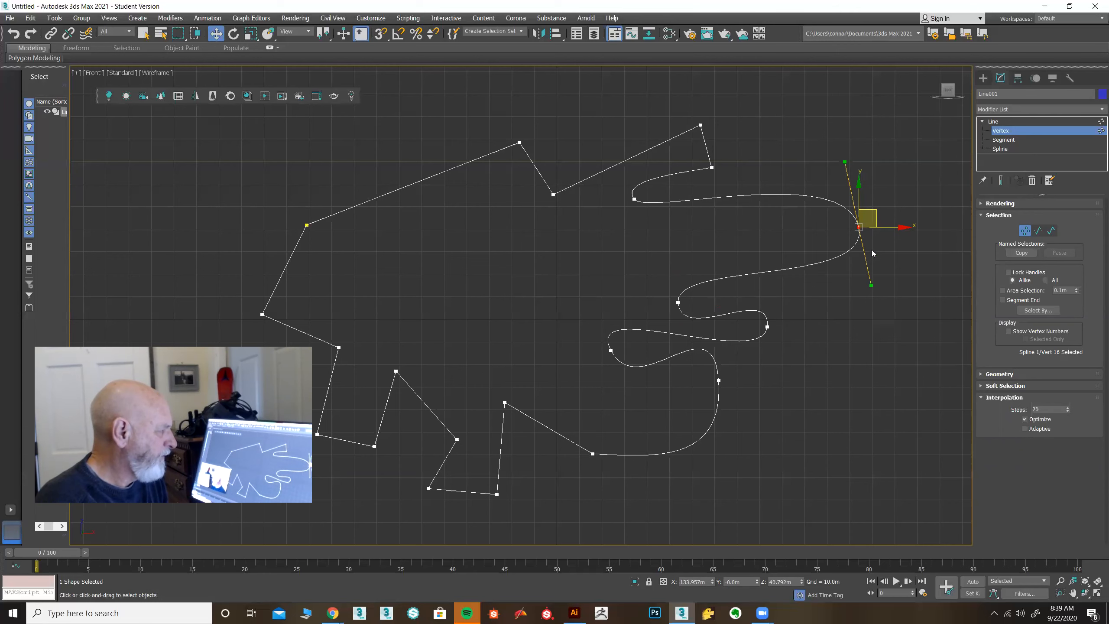
pyautogui.moveTo(872, 283); pyautogui.dragTo(915, 274)
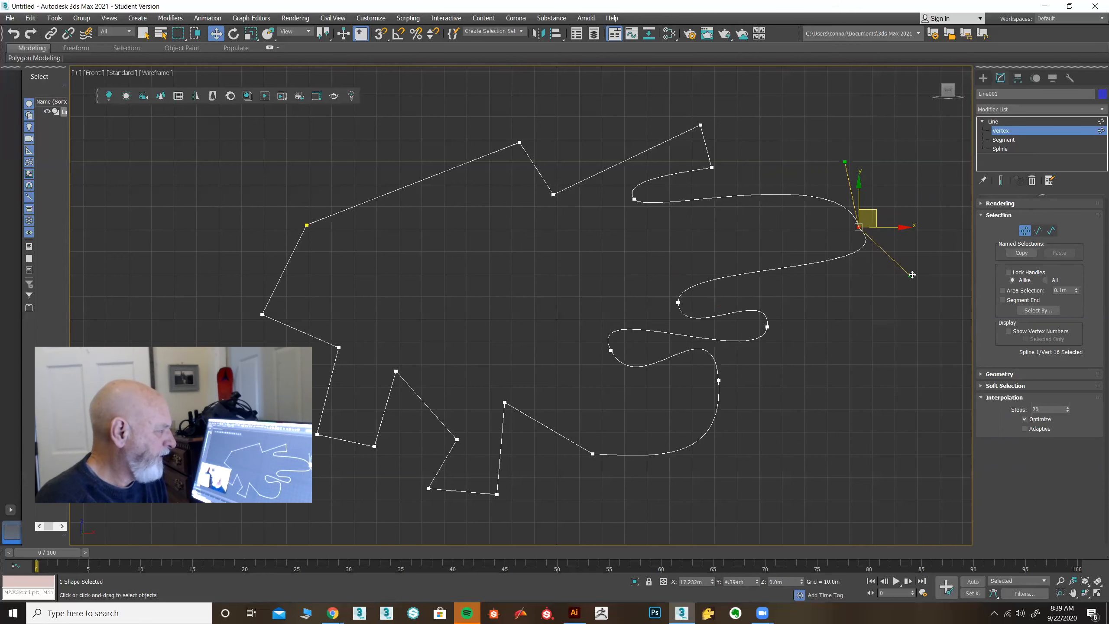
# Step: Swing the rightmost vertex's Bezier Corner handles up into a V, convert it back to Bezier, and set its handles nearly vertical
pyautogui.moveTo(845, 161); pyautogui.dragTo(896, 150)
pyautogui.moveTo(910, 276); pyautogui.dragTo(784, 149)
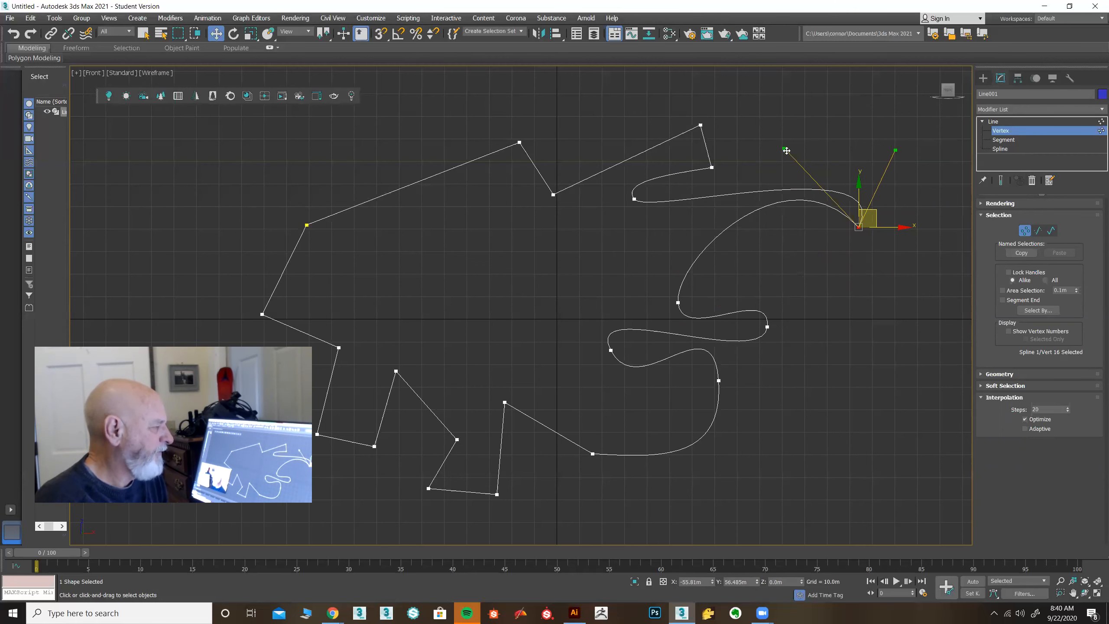
pyautogui.rightClick(855, 224)
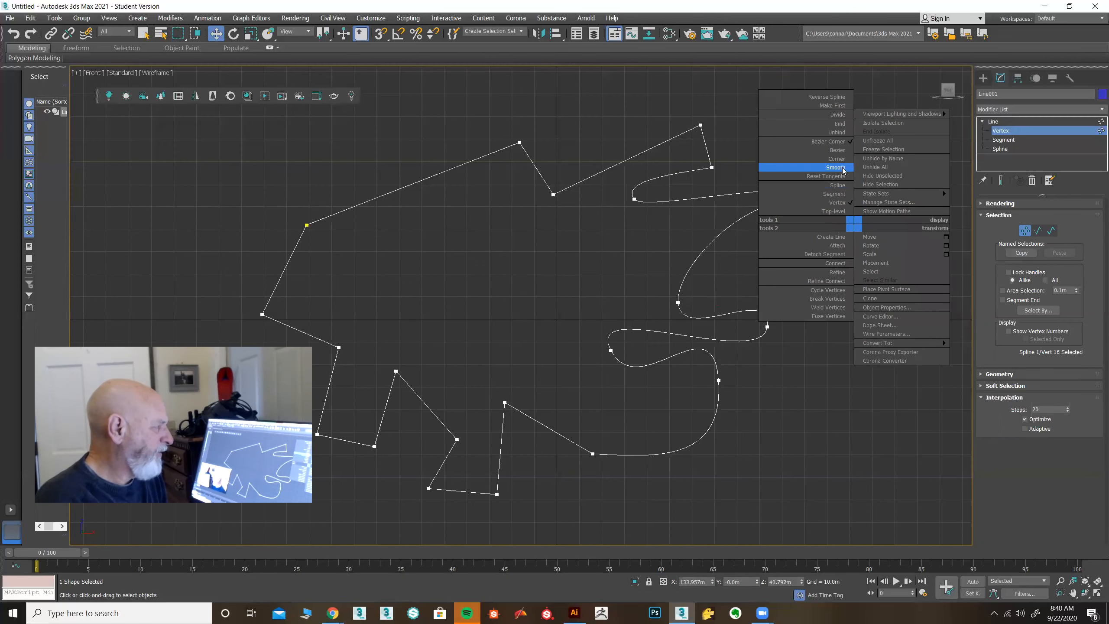
pyautogui.click(838, 151)
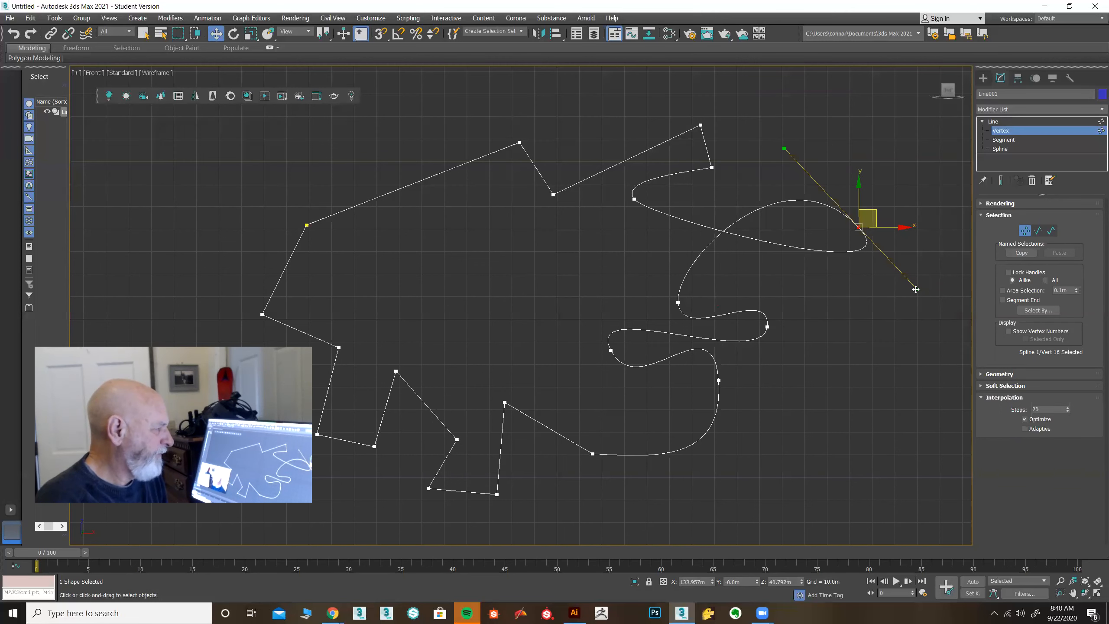
pyautogui.moveTo(787, 232); pyautogui.dragTo(852, 189)
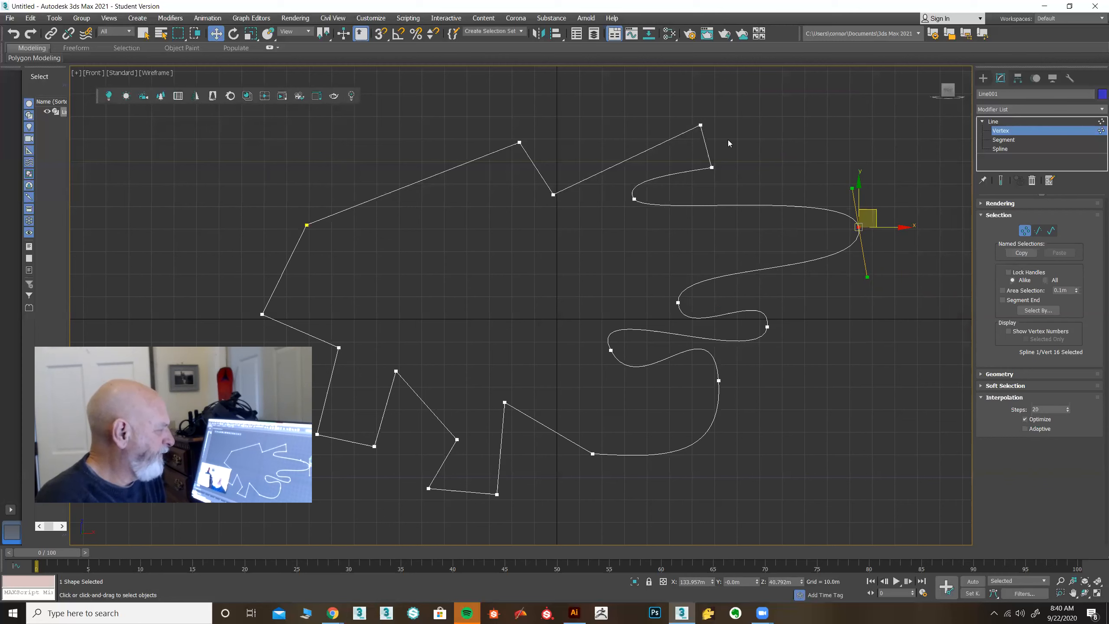
pyautogui.rightClick(858, 226)
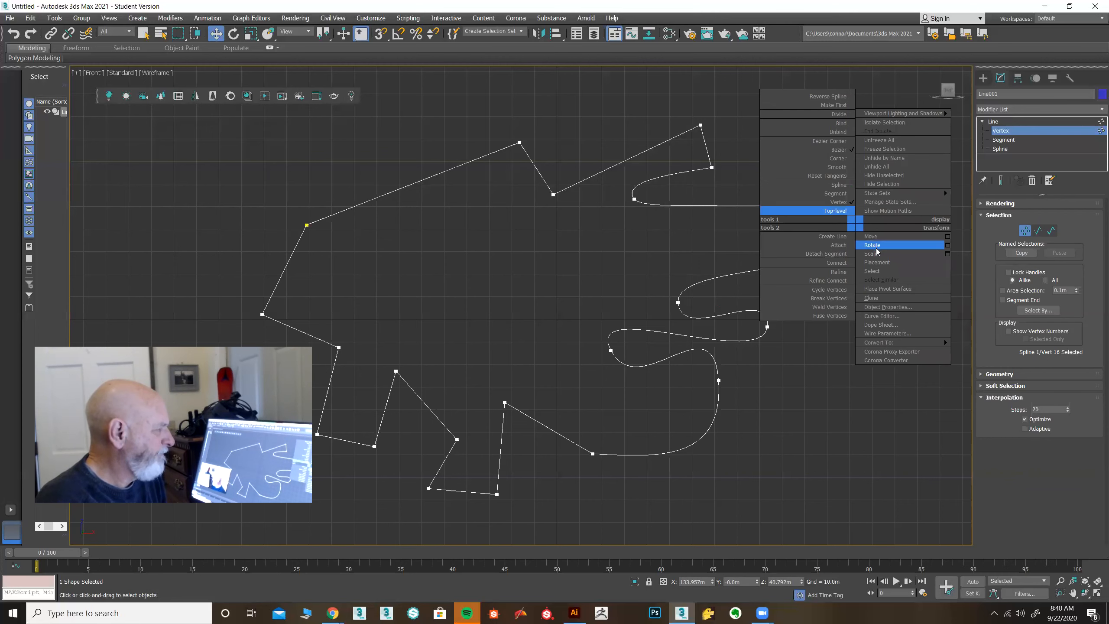
pyautogui.click(842, 66)
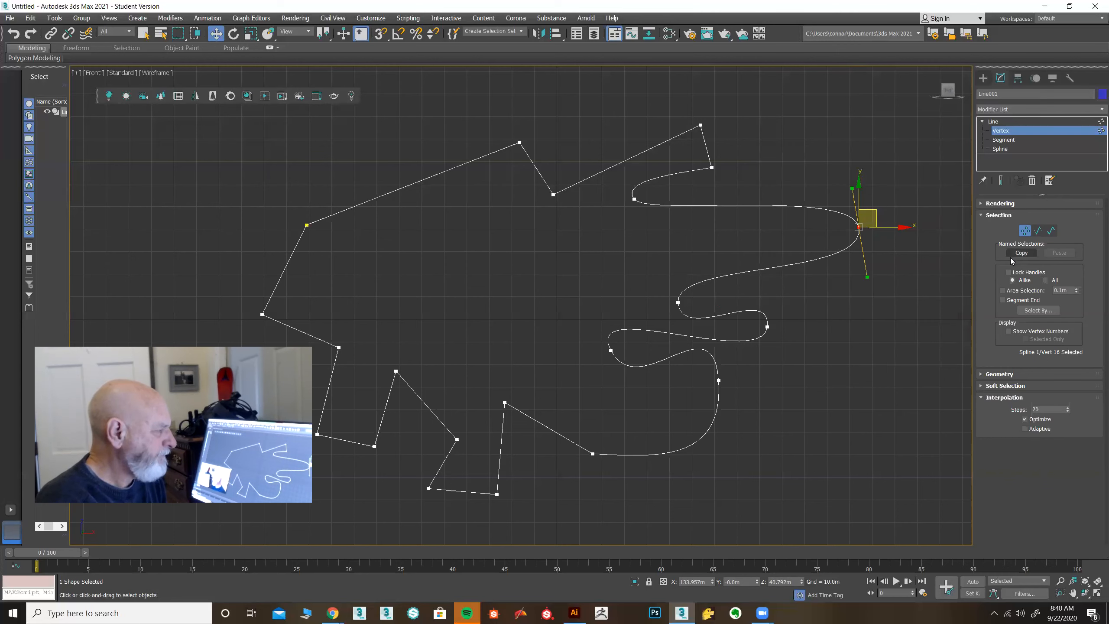
# Step: Refine the line with two new vertices on the curve below the rightmost vertex and one on the curve above it
pyautogui.click(980, 375)
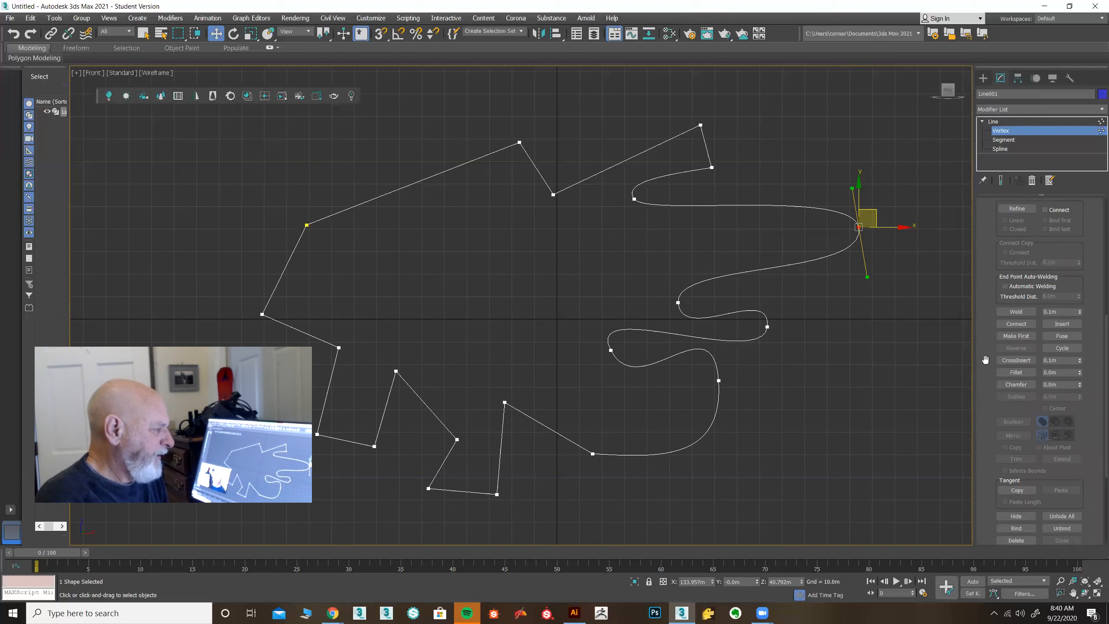
pyautogui.scroll(-5, 982, 321)
pyautogui.moveTo(982, 321); pyautogui.dragTo(985, 393)
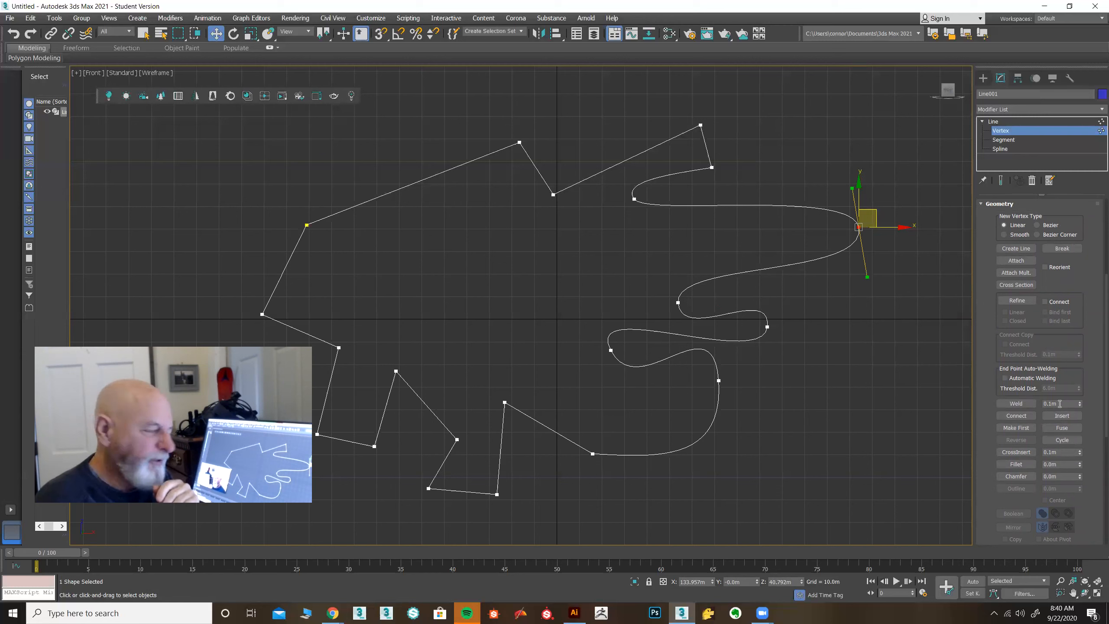
pyautogui.click(1017, 300)
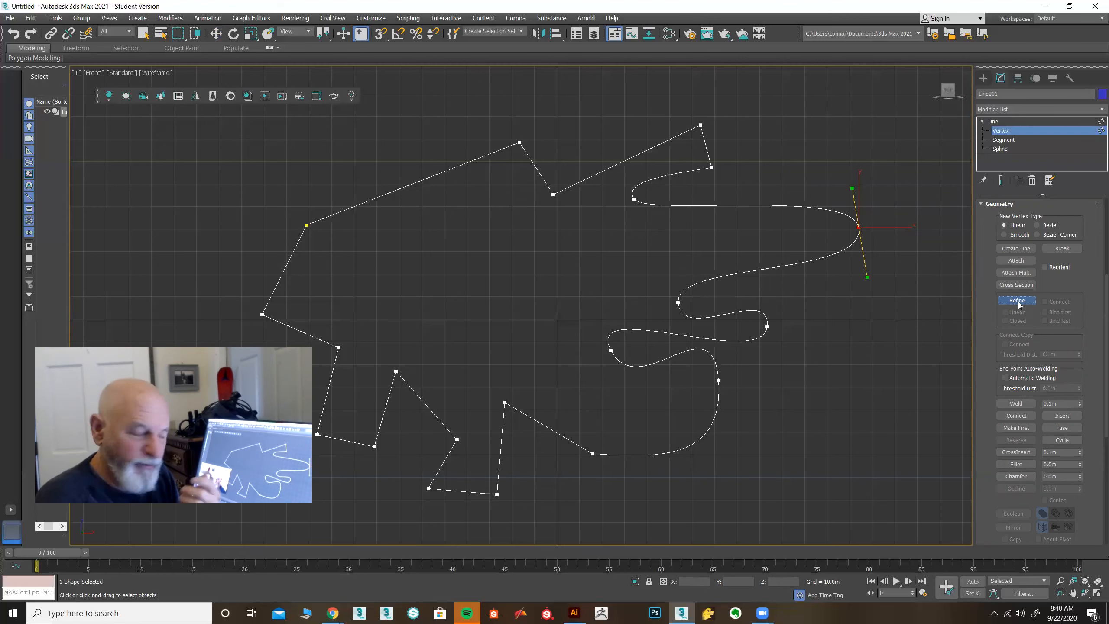
pyautogui.click(816, 259)
pyautogui.click(752, 270)
pyautogui.click(698, 205)
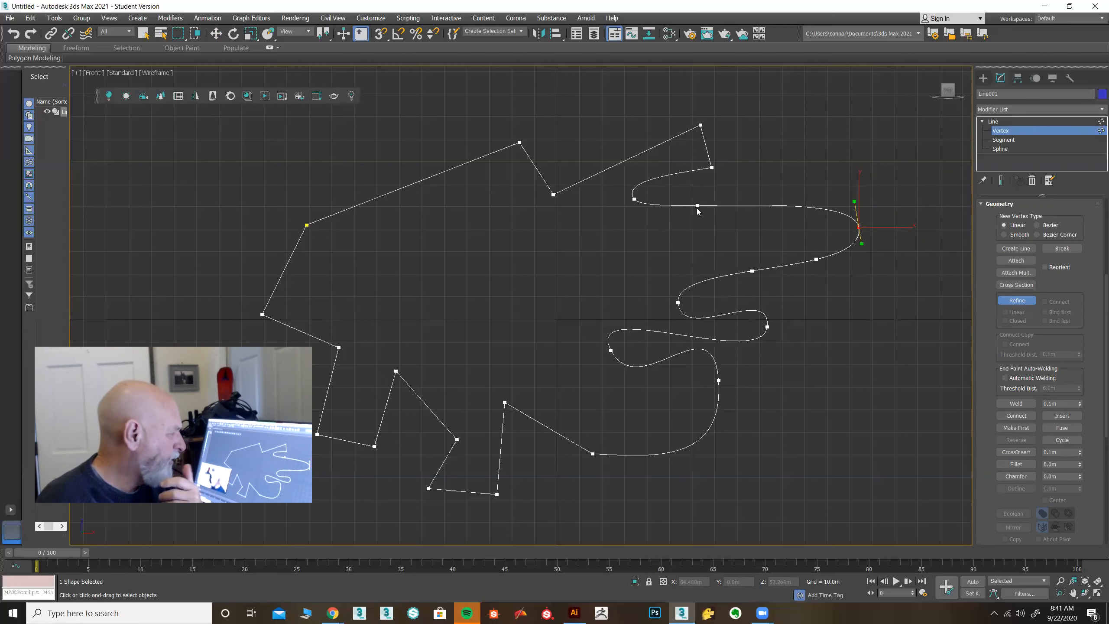
pyautogui.click(1016, 301)
pyautogui.press('w')
# Step: Switch to segment editing and delete the straight segment running from the upper notch vertex to the top-right peak
pyautogui.moveTo(983, 386); pyautogui.dragTo(974, 237)
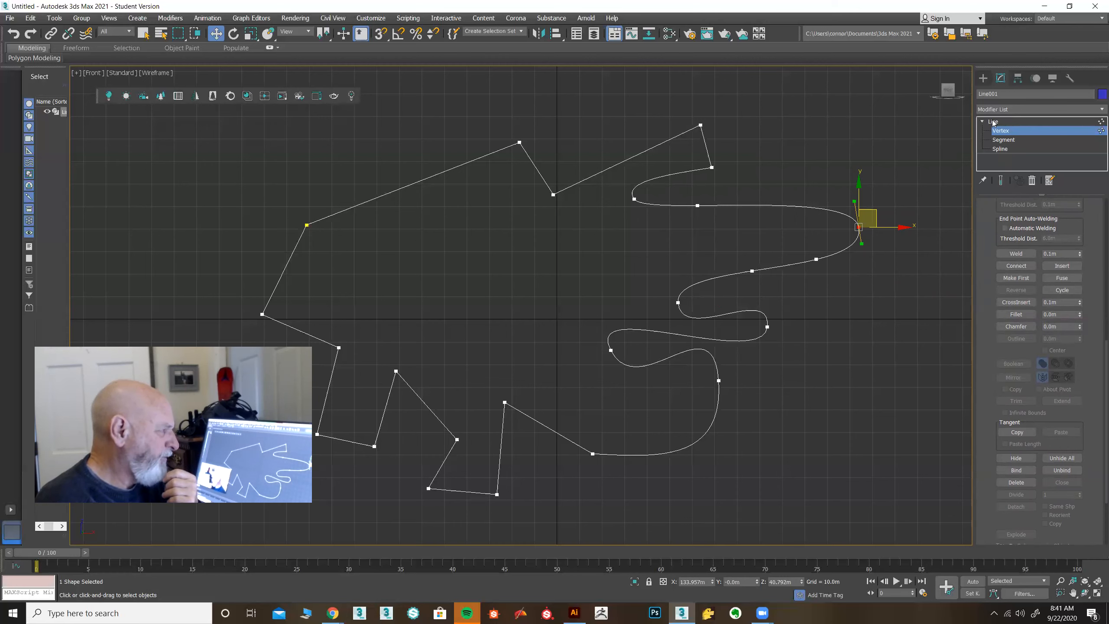
pyautogui.click(1002, 140)
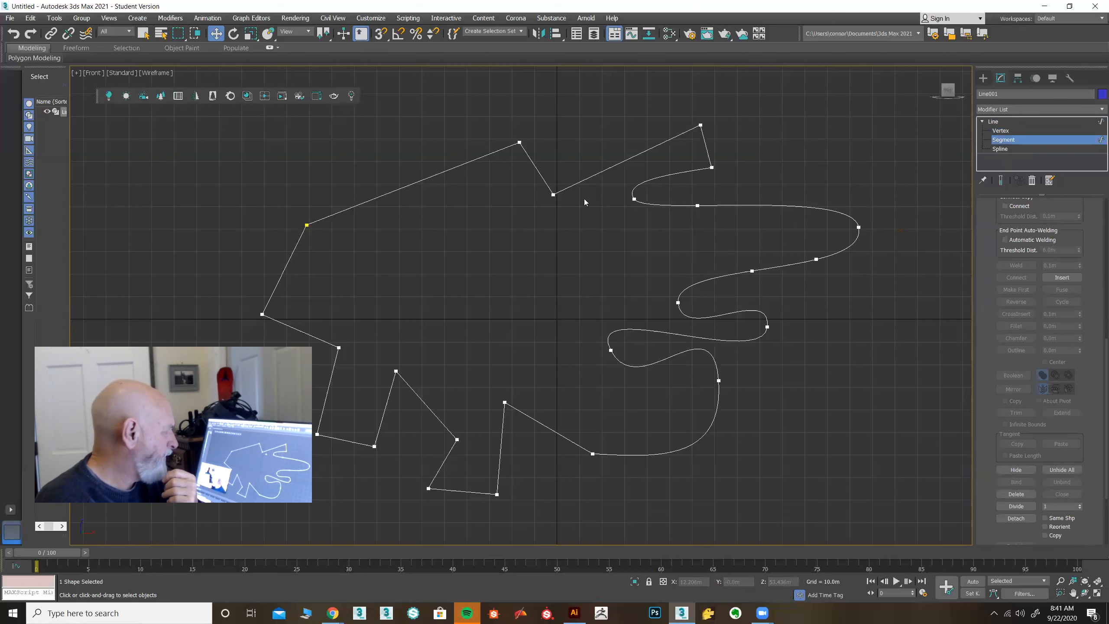
pyautogui.click(601, 174)
pyautogui.press('Delete')
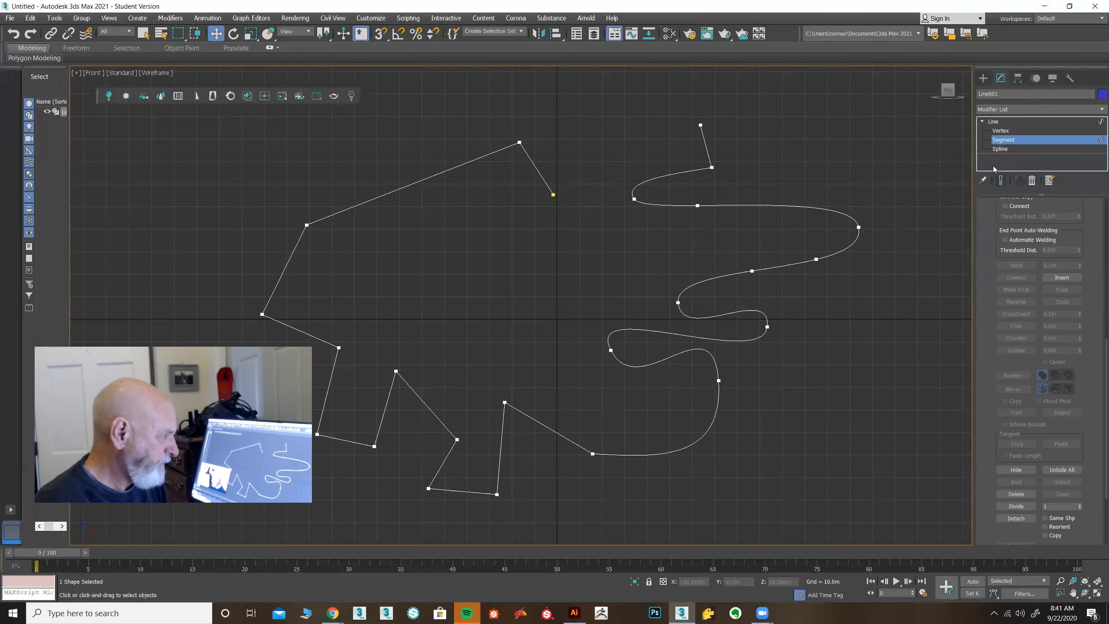
# Step: Return to vertex editing and select both open end vertices left by the deleted segment
pyautogui.click(1000, 130)
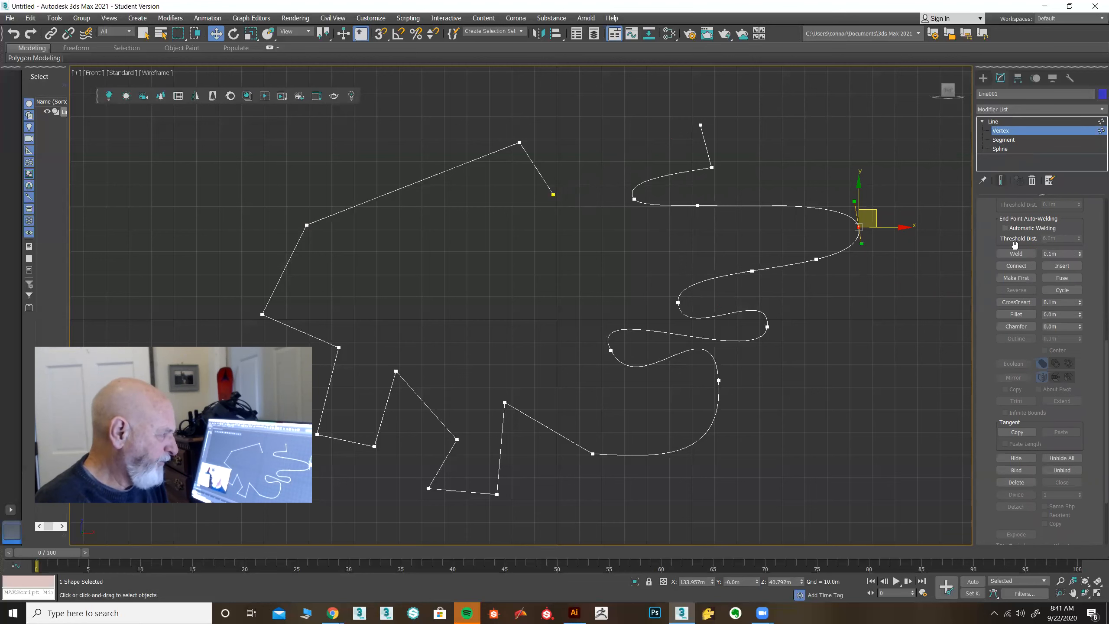
pyautogui.moveTo(975, 252); pyautogui.dragTo(984, 475)
pyautogui.moveTo(991, 417); pyautogui.dragTo(987, 302)
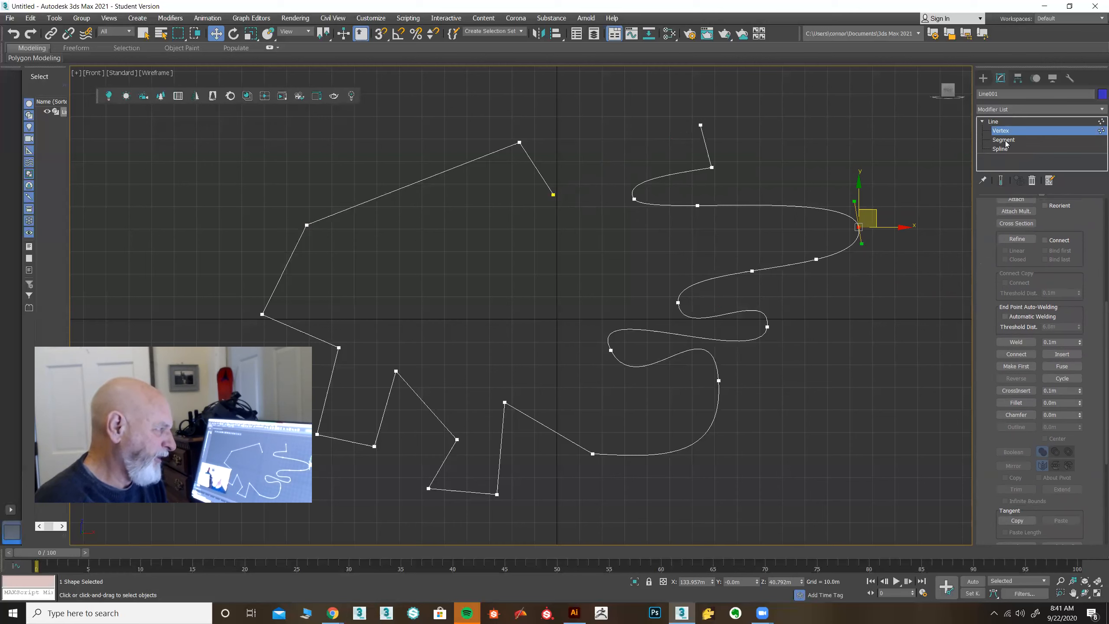
pyautogui.moveTo(982, 330); pyautogui.dragTo(977, 352)
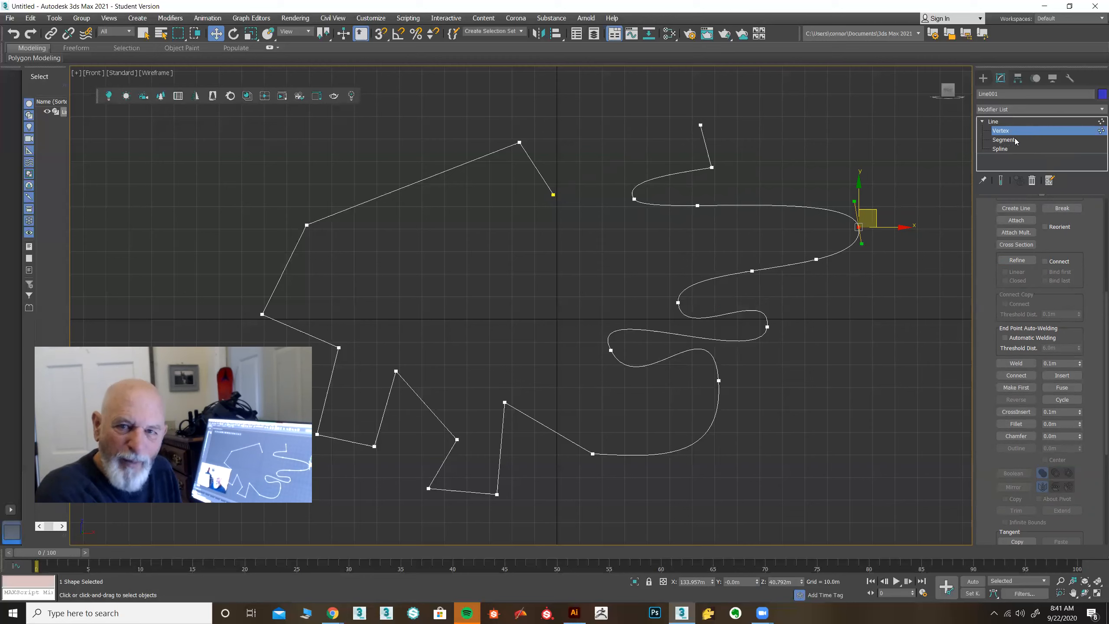
pyautogui.moveTo(977, 309); pyautogui.dragTo(985, 202)
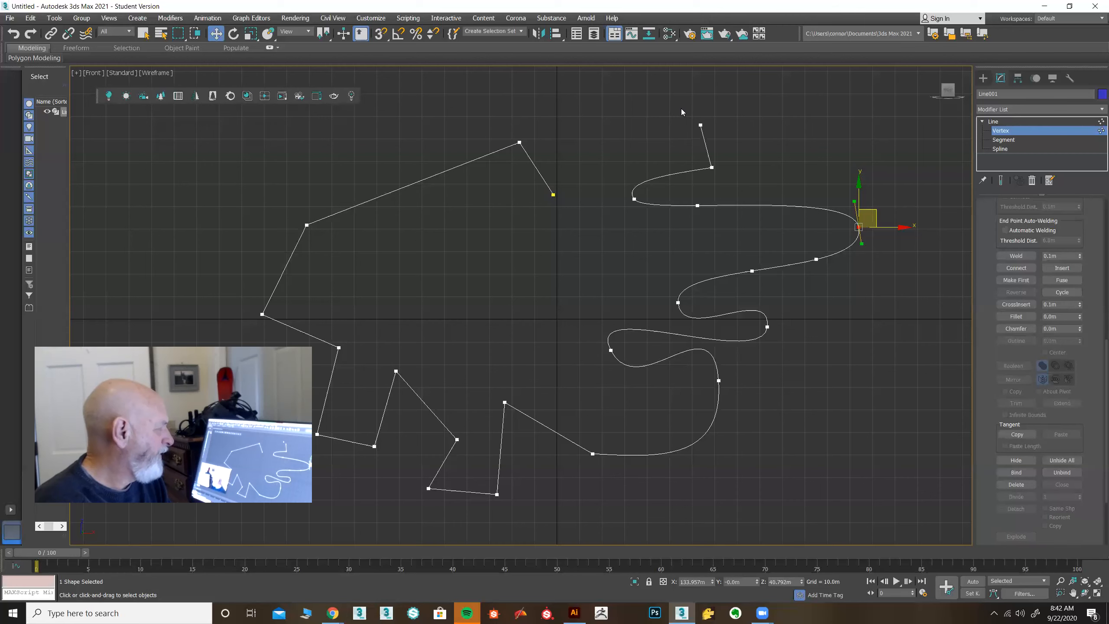
pyautogui.click(701, 125)
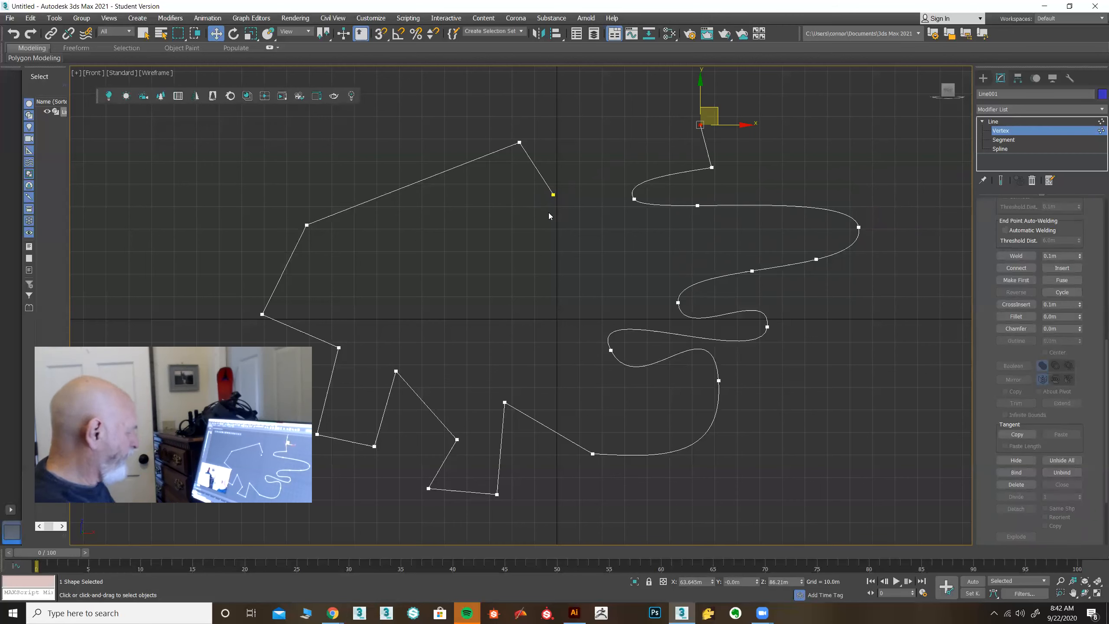
pyautogui.click(553, 194)
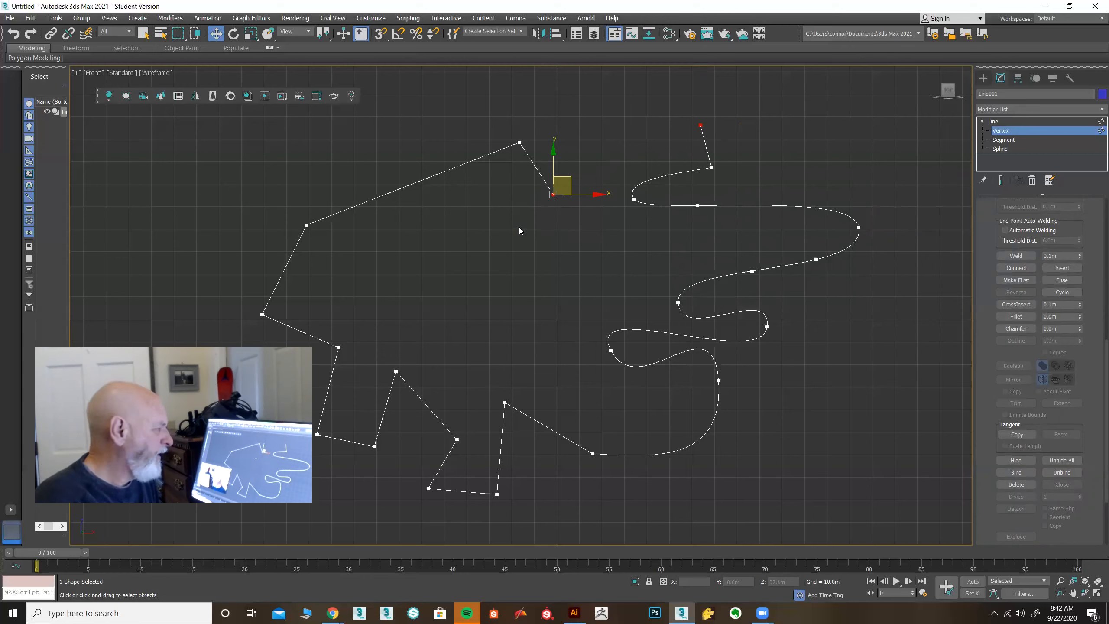
pyautogui.click(701, 125)
pyautogui.click(553, 195)
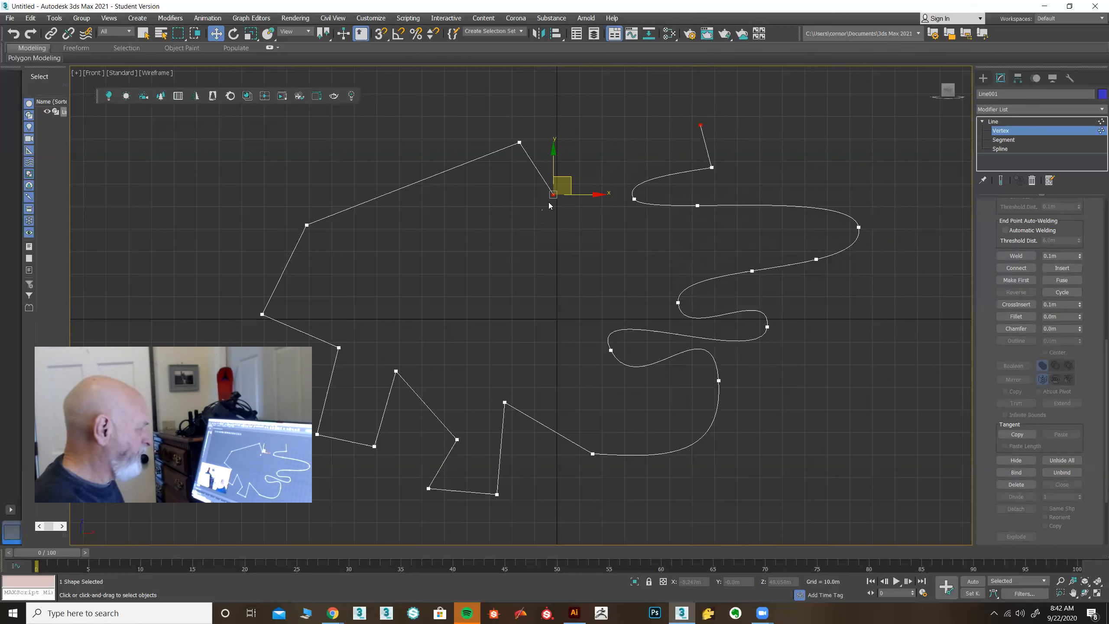
# Step: Practise selecting one open end vertex alone and adding the other to it with a selection region
pyautogui.click(559, 193)
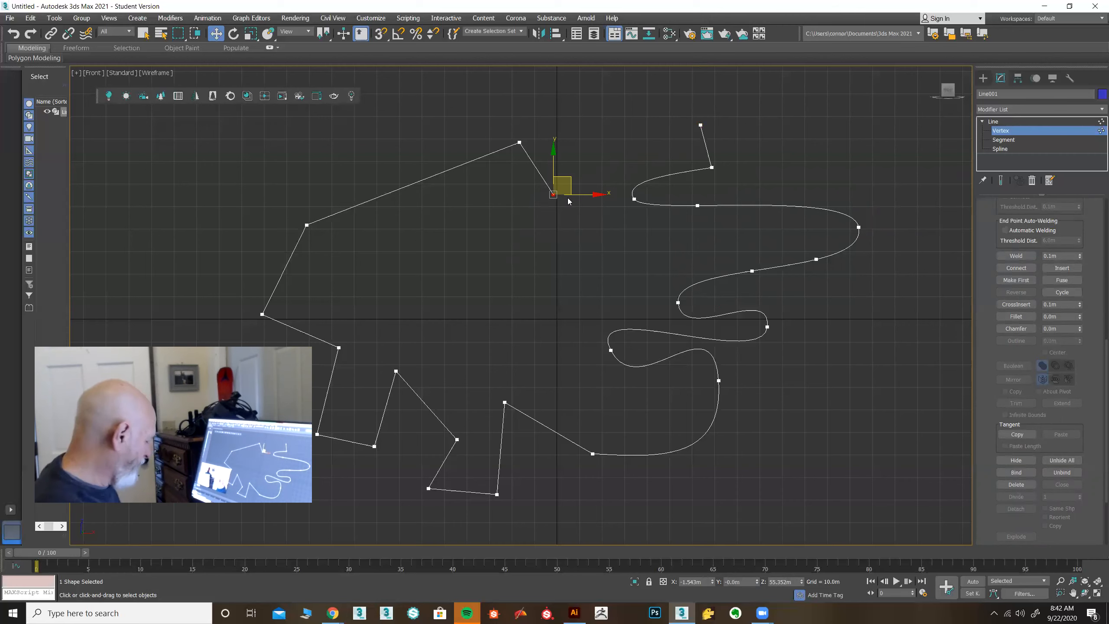
pyautogui.moveTo(733, 138); pyautogui.dragTo(733, 138)
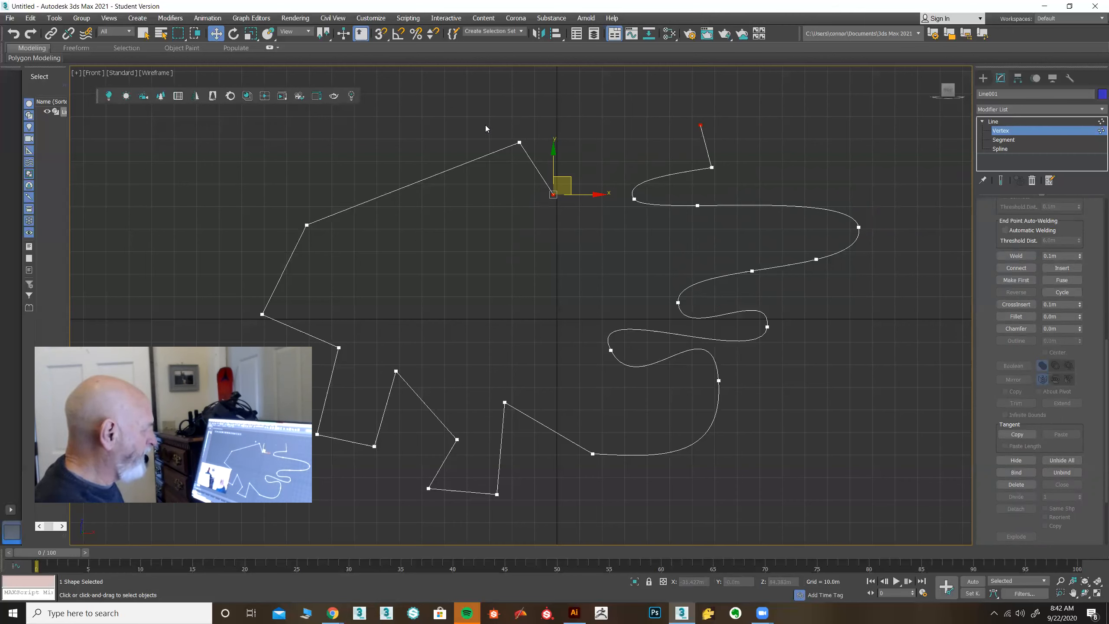
pyautogui.moveTo(526, 146); pyautogui.dragTo(528, 154)
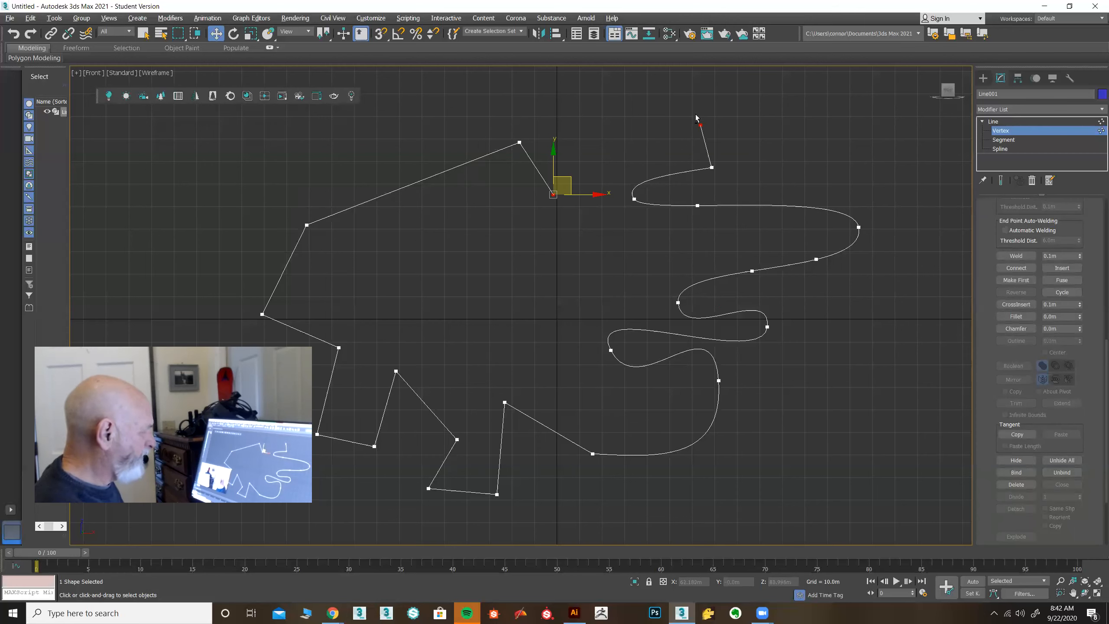
pyautogui.keyDown('alt'); pyautogui.moveTo(714, 137); pyautogui.dragTo(707, 136); pyautogui.keyUp('alt')
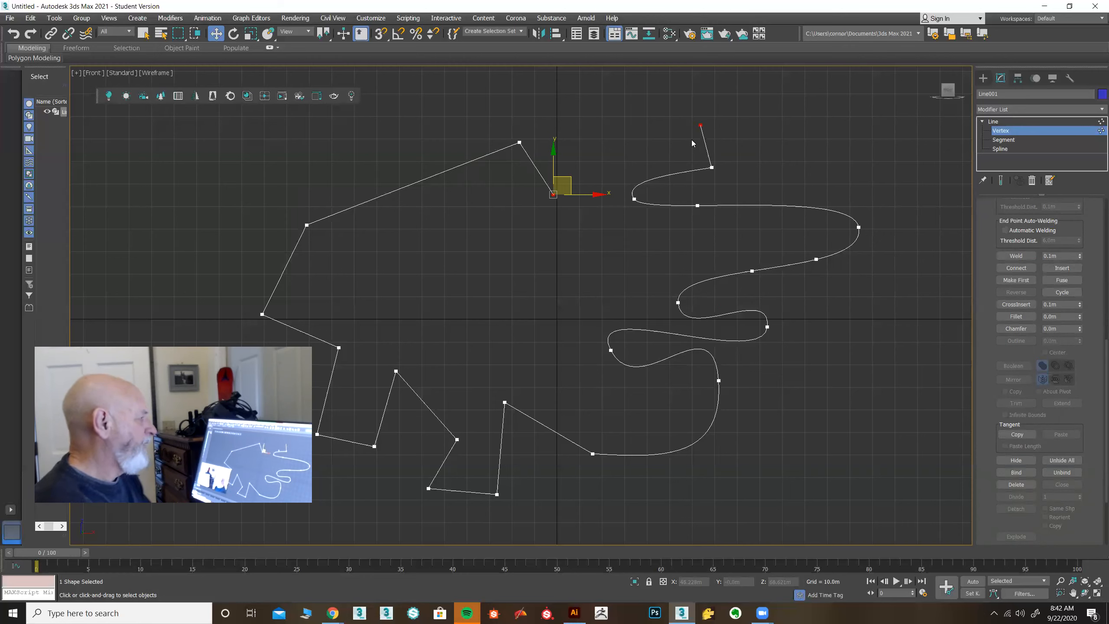
pyautogui.click(700, 124)
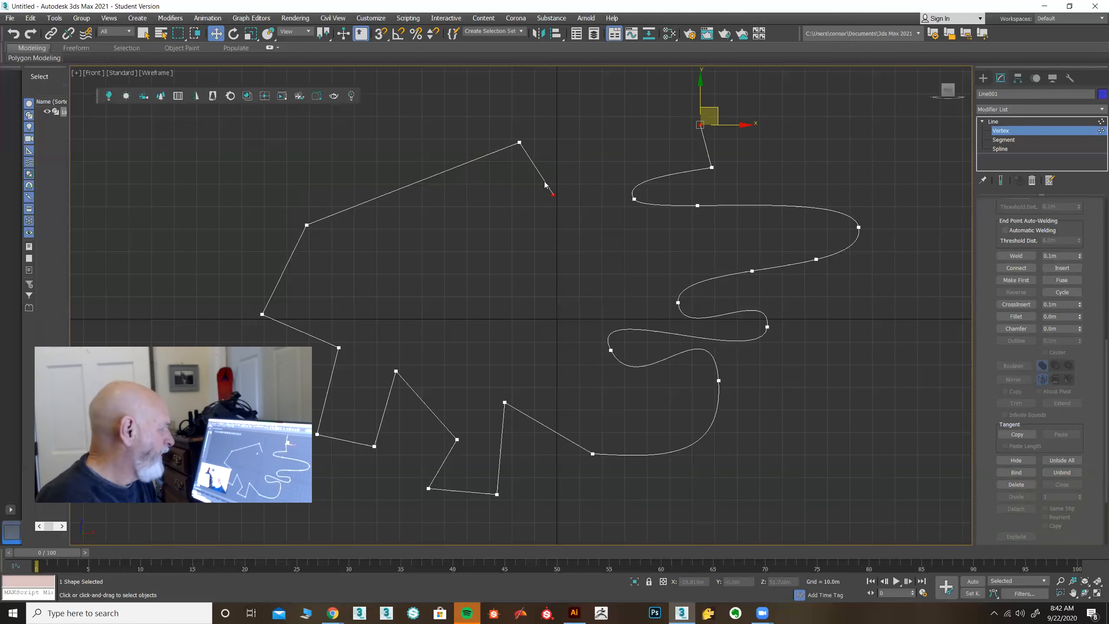
# Step: Region-select the two open end vertices together and fuse them at one point
pyautogui.moveTo(854, 255); pyautogui.dragTo(883, 289)
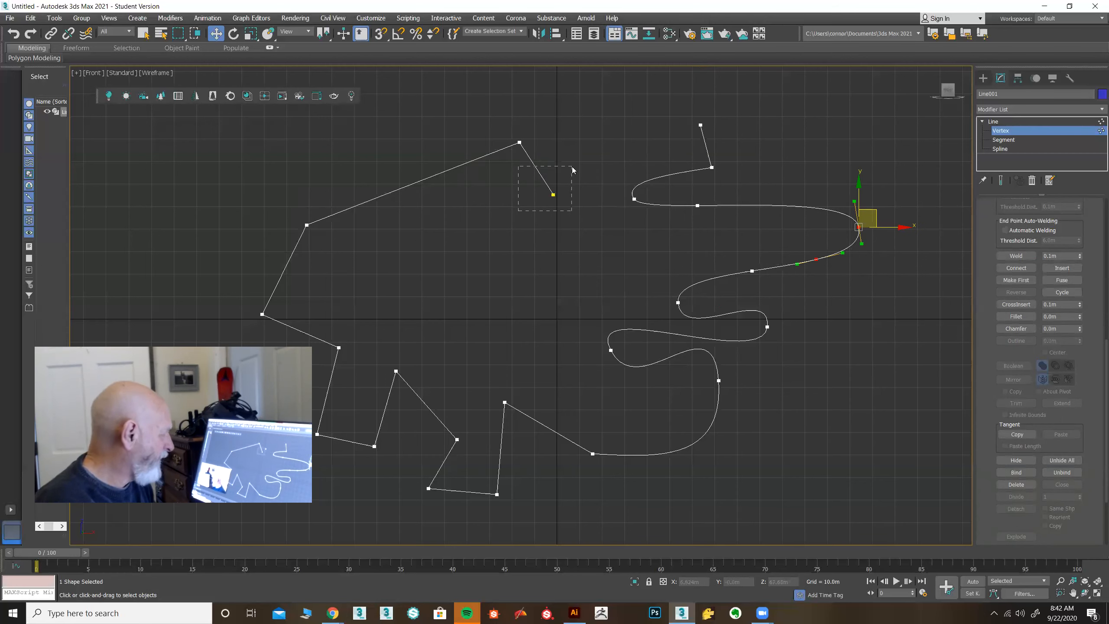
pyautogui.moveTo(572, 168); pyautogui.dragTo(572, 168)
pyautogui.keyDown('ctrl'); pyautogui.moveTo(718, 131); pyautogui.dragTo(712, 132); pyautogui.keyUp('ctrl')
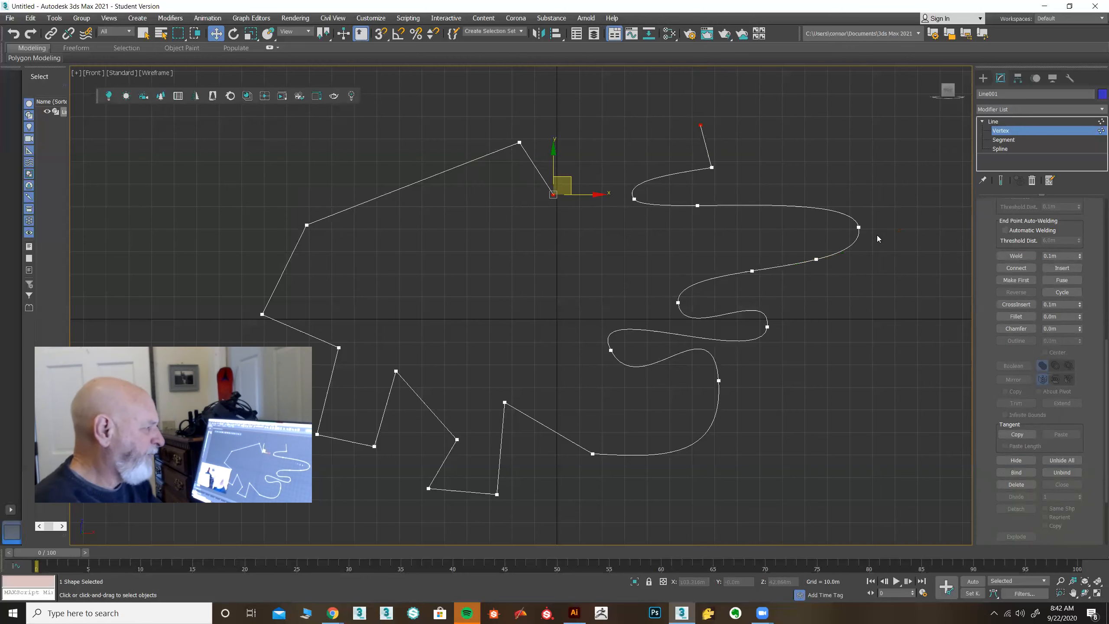
pyautogui.click(1065, 281)
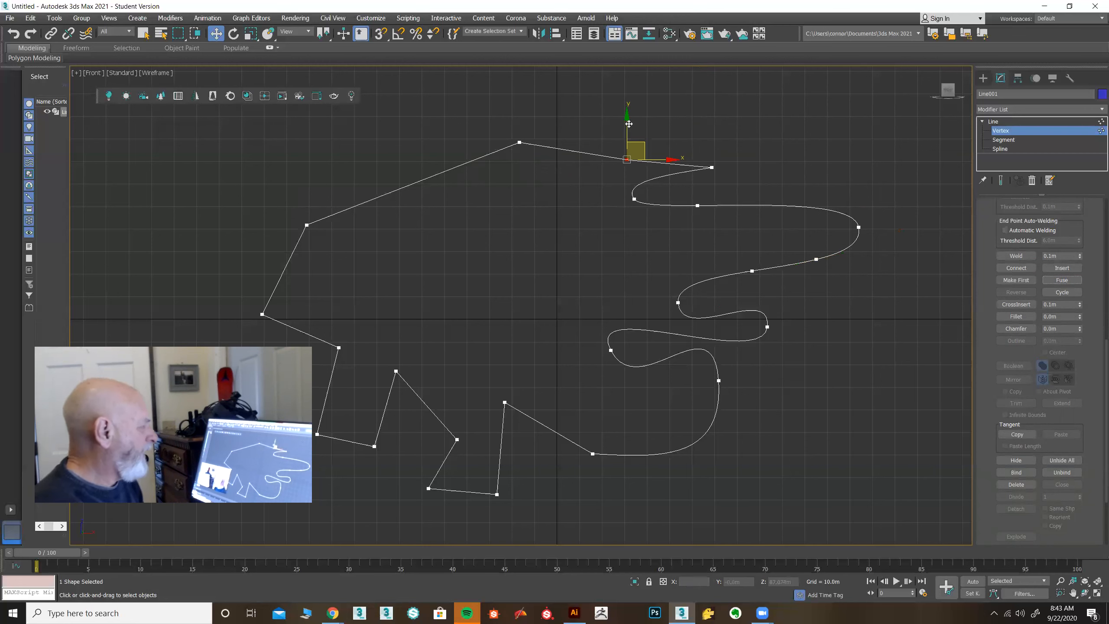
# Step: Move the fused end vertices upward, then pull the two ends slightly apart to show they are still separate
pyautogui.moveTo(638, 125); pyautogui.dragTo(632, 100)
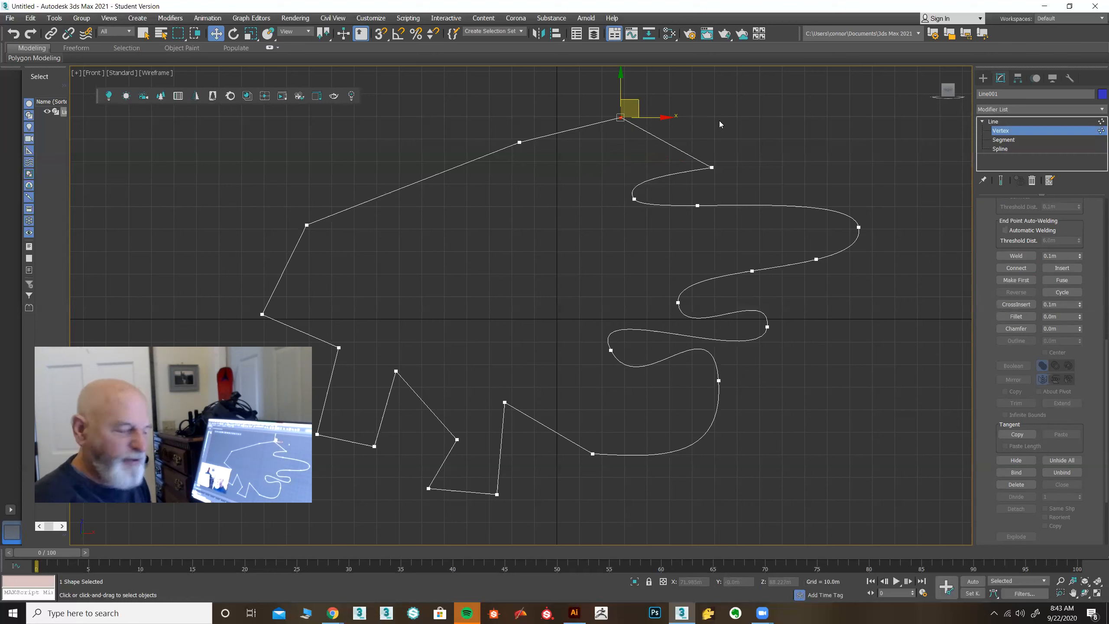
pyautogui.click(593, 113)
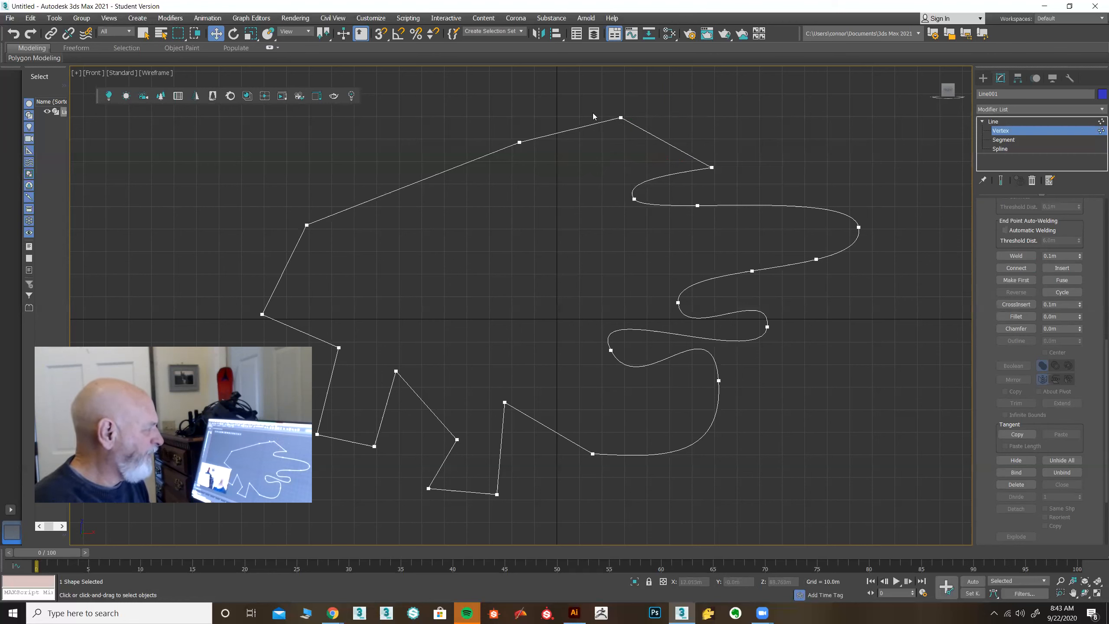
pyautogui.click(620, 118)
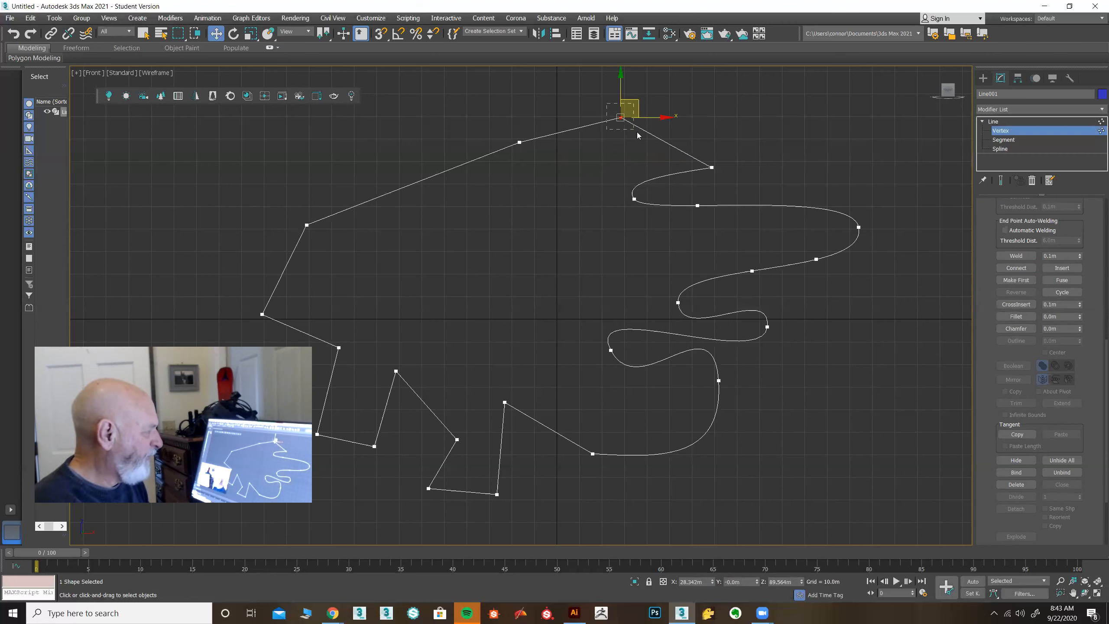
pyautogui.moveTo(636, 100); pyautogui.dragTo(666, 133)
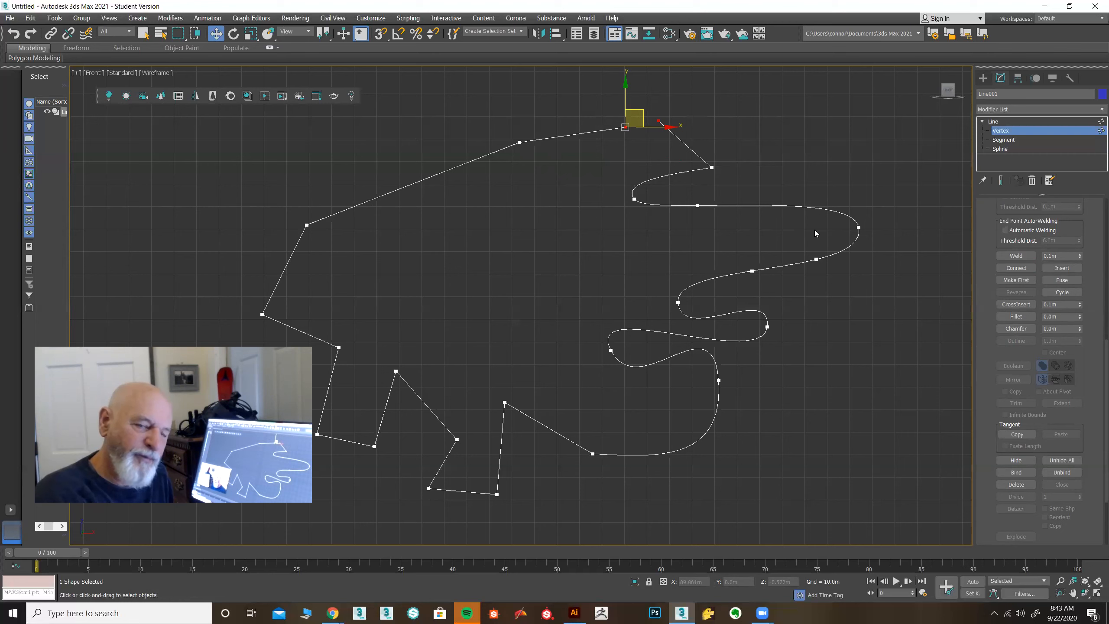
# Step: Fuse the two end vertices again, weld them with a 0.1m threshold, and move the welded vertex up and left
pyautogui.click(1062, 280)
pyautogui.click(1017, 256)
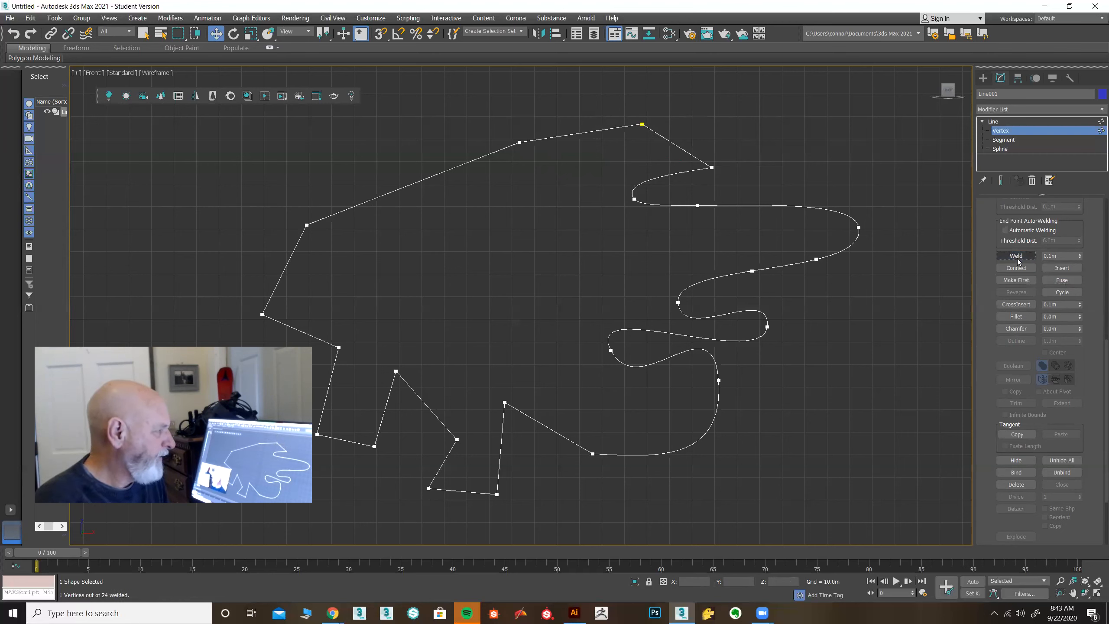
pyautogui.click(642, 125)
pyautogui.moveTo(648, 121); pyautogui.dragTo(625, 108)
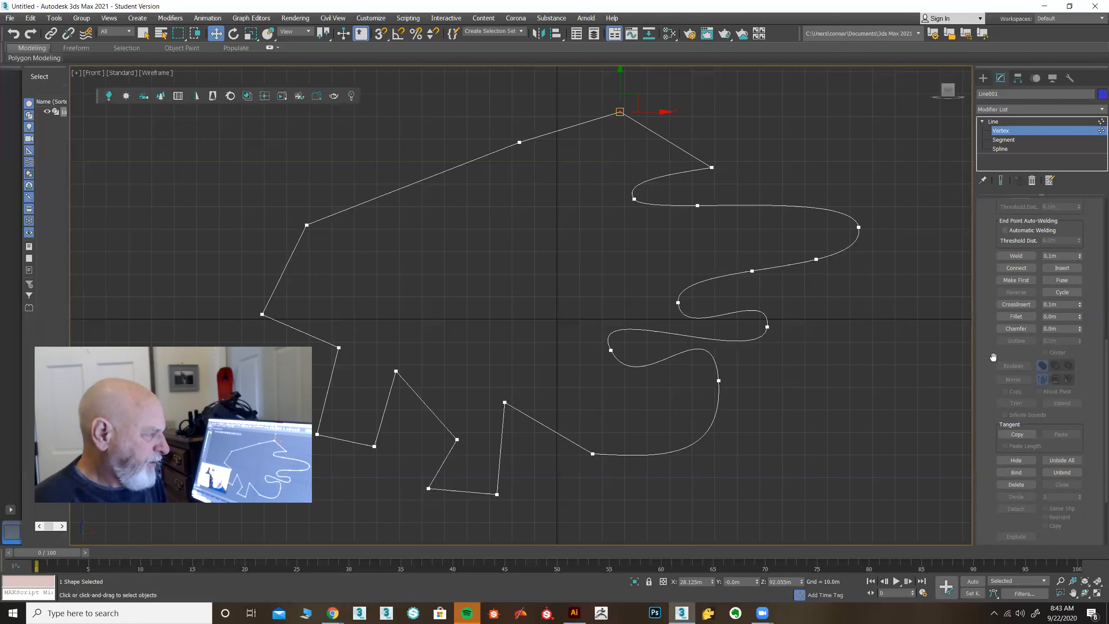
# Step: Fillet the line's top corner vertex by adjusting the Fillet amount, and undo the rounding
pyautogui.scroll(-2, 993, 356)
pyautogui.moveTo(622, 182); pyautogui.dragTo(608, 316, button='middle')
pyautogui.scroll(3, 580, 232)
pyautogui.scroll(2, 632, 271)
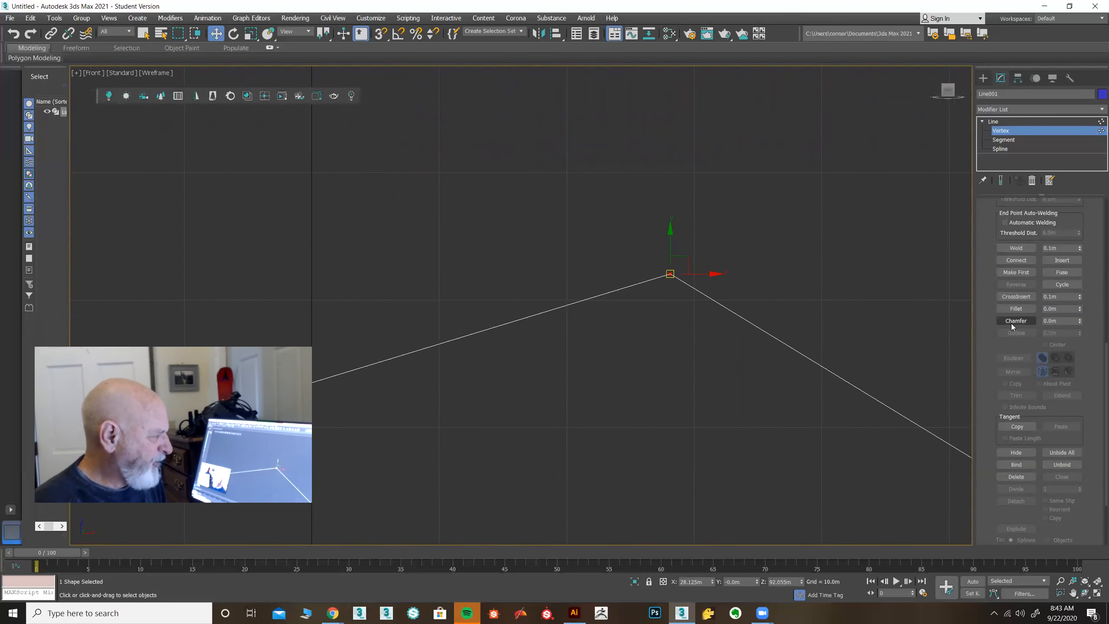
pyautogui.moveTo(677, 342); pyautogui.dragTo(641, 356, button='middle')
pyautogui.scroll(3, 632, 318)
pyautogui.moveTo(629, 303); pyautogui.dragTo(632, 317, button='middle')
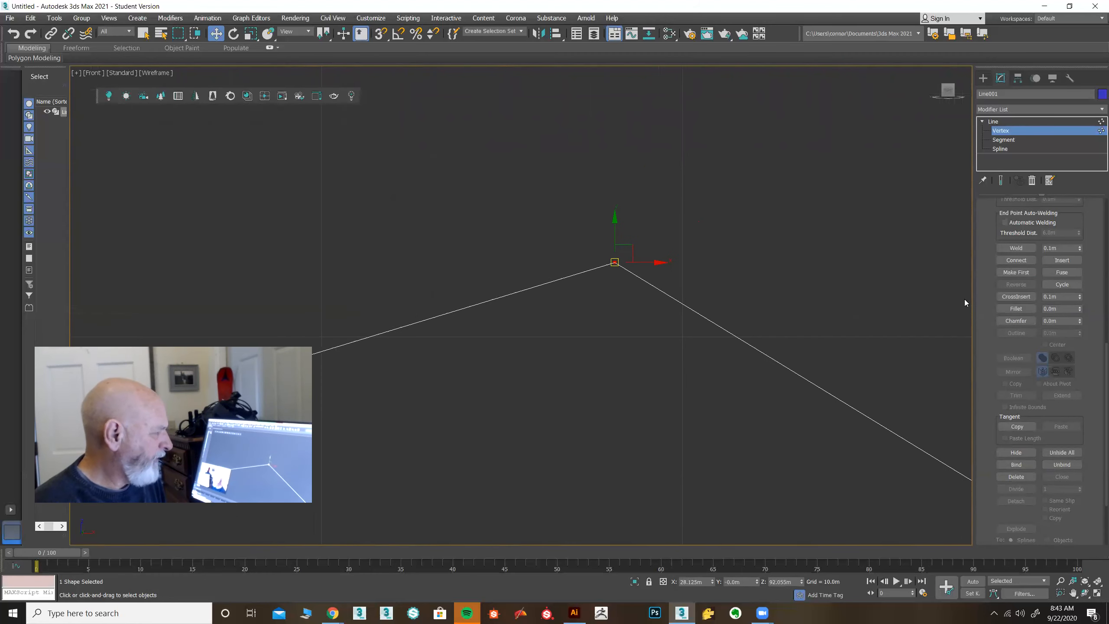
pyautogui.click(1016, 309)
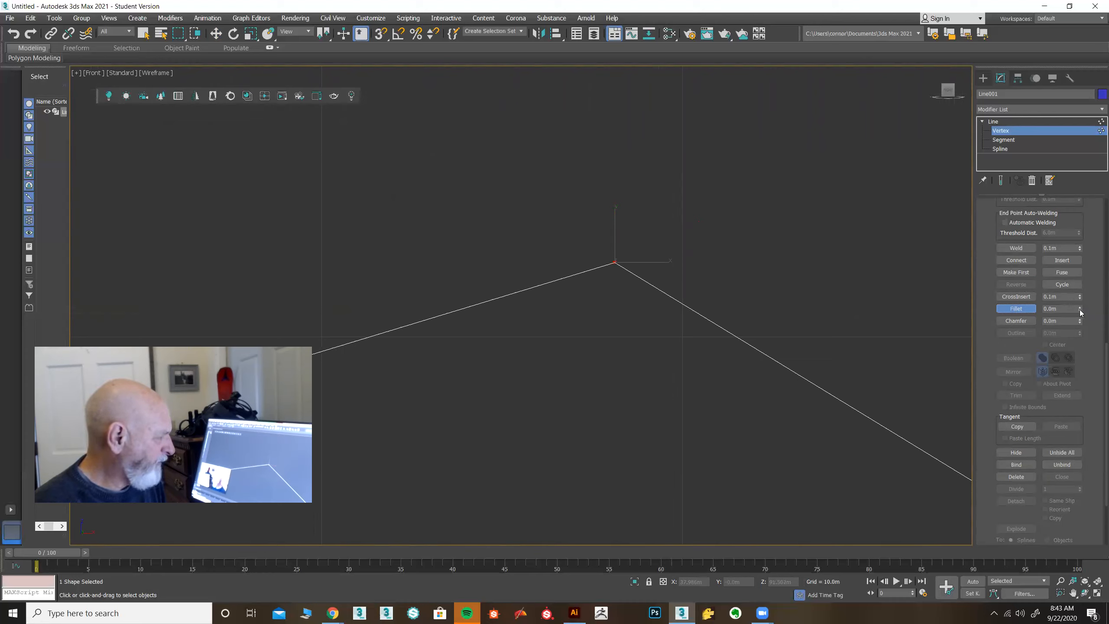
pyautogui.moveTo(1079, 309); pyautogui.dragTo(1080, 310)
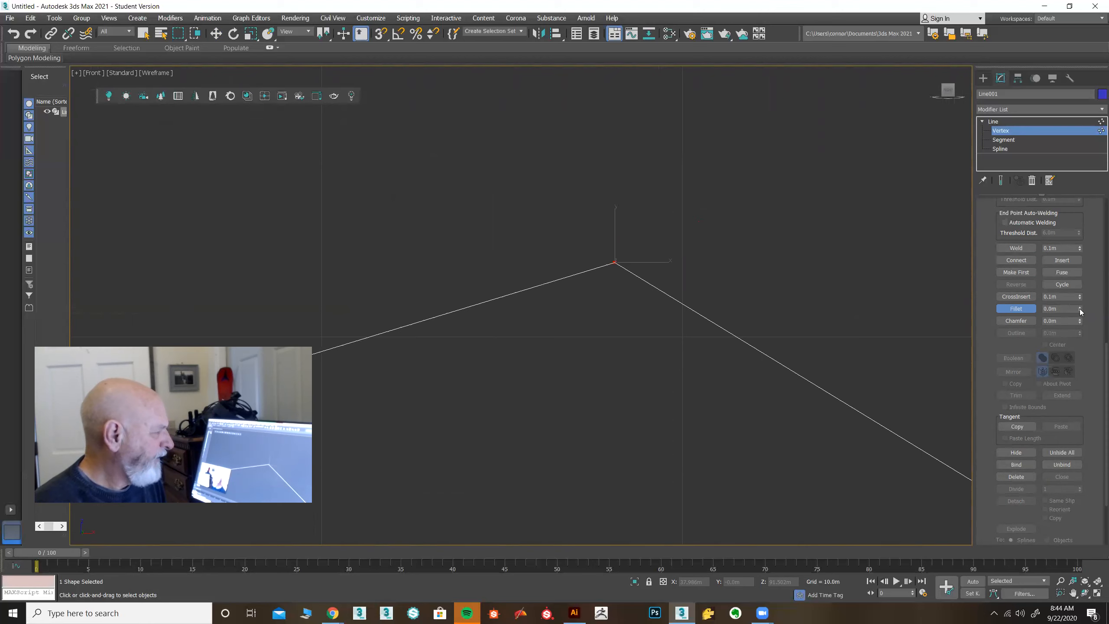
pyautogui.moveTo(1079, 310); pyautogui.dragTo(1078, 308)
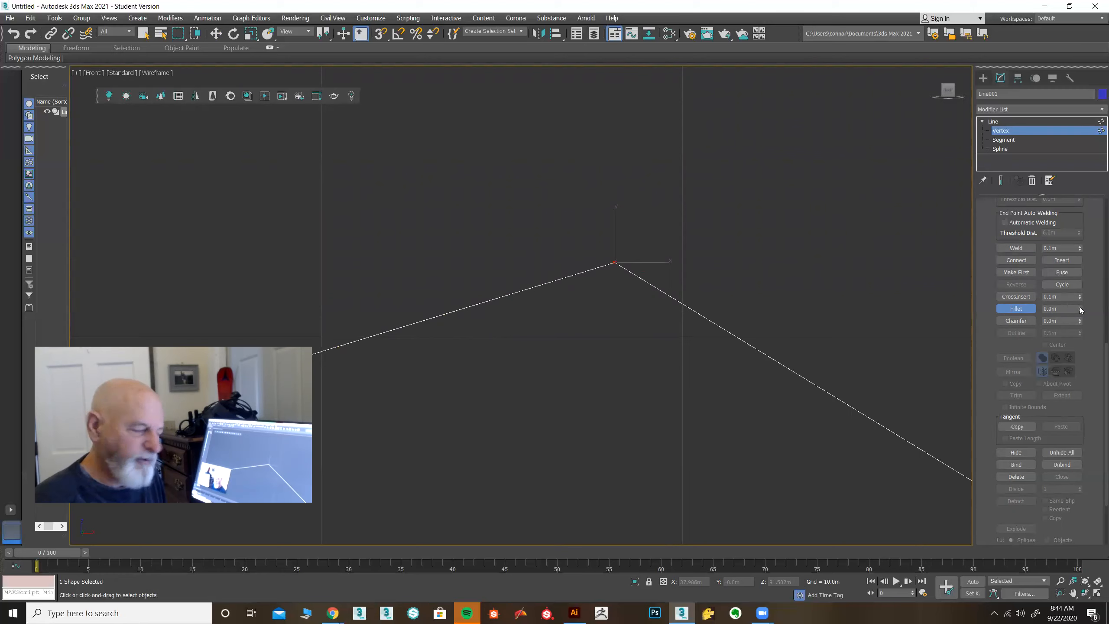
pyautogui.click(1079, 307)
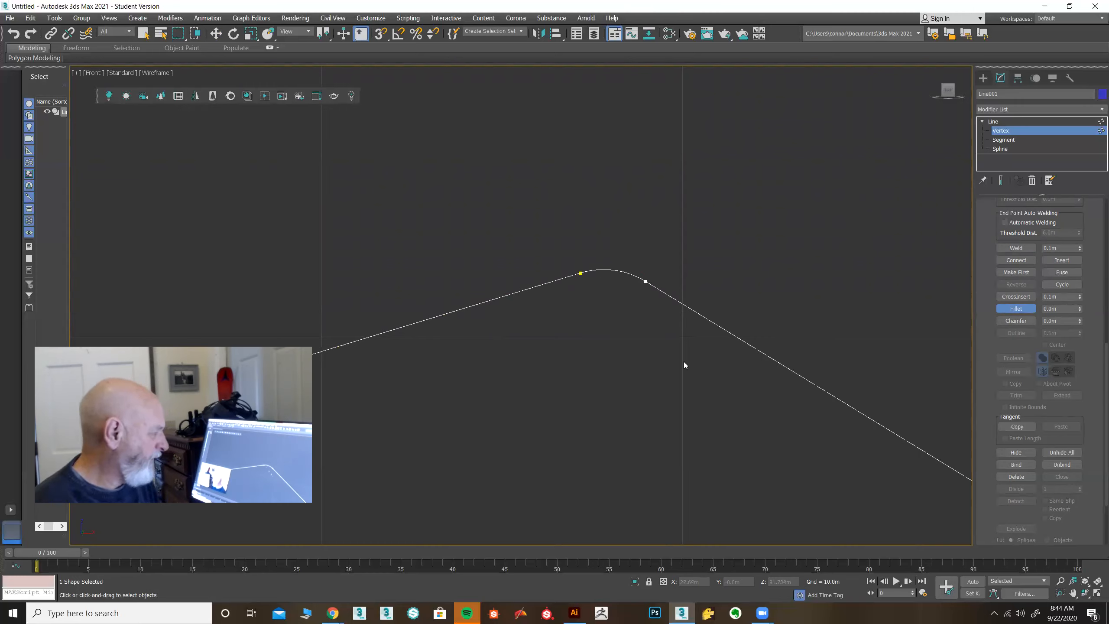
pyautogui.hotkey('ctrl', 'z')
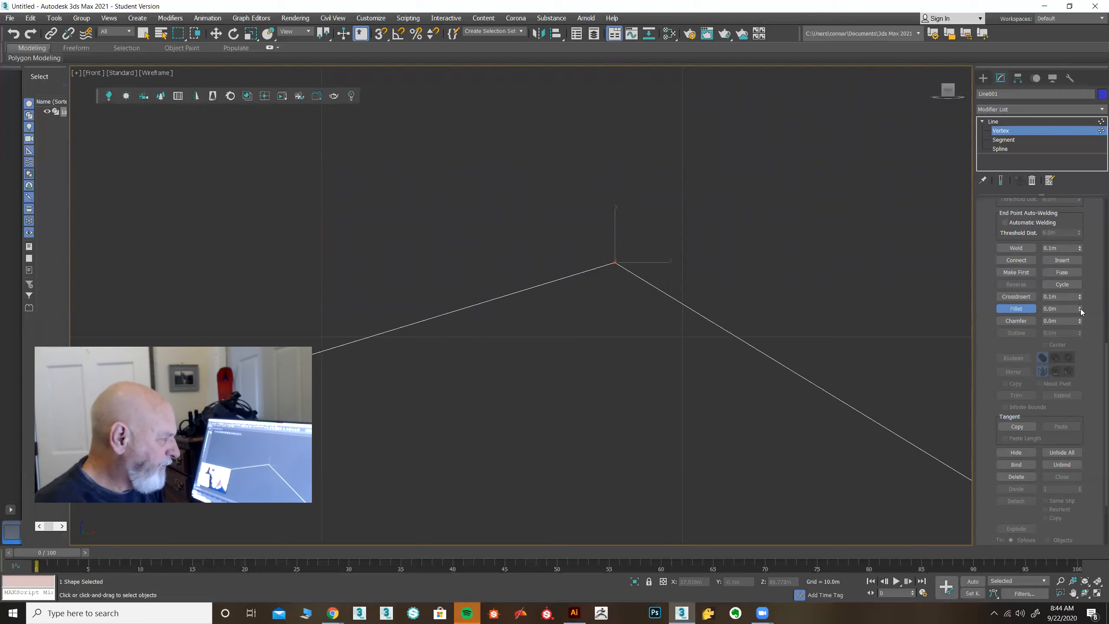
# Step: Try the corner fillet once more by its amount, undo it, and try a small freehand fillet on the same vertex, undoing that too
pyautogui.moveTo(1079, 310)
pyautogui.mouseDown()
pyautogui.moveTo(1079, 293)
pyautogui.moveTo(1081, 310)
pyautogui.mouseUp()
pyautogui.hotkey('ctrl', 'z')
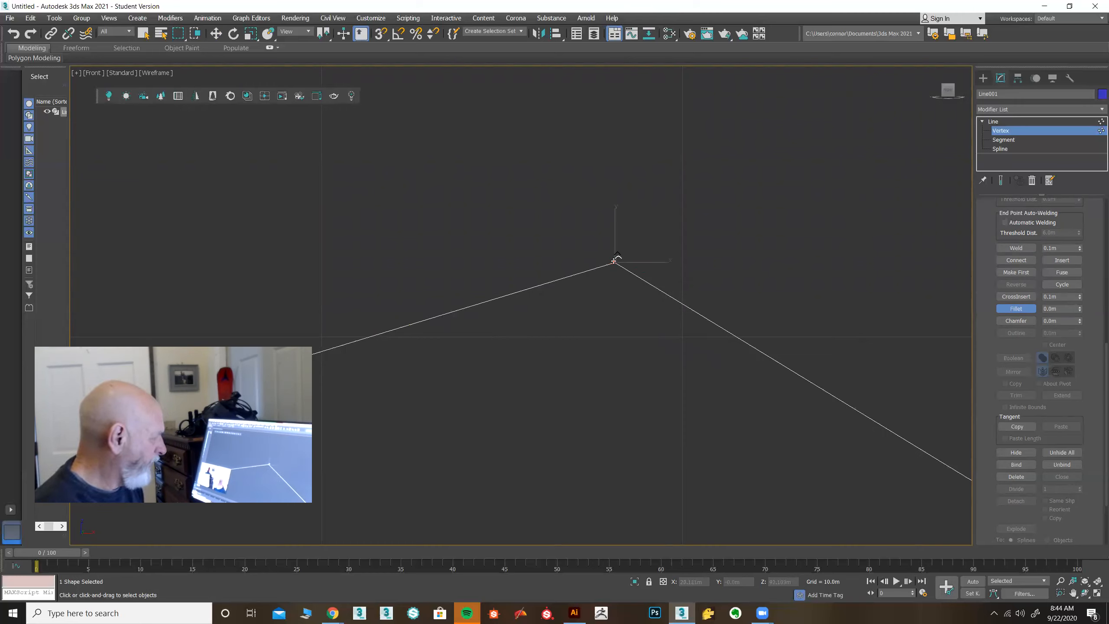
pyautogui.moveTo(614, 261); pyautogui.dragTo(661, 252)
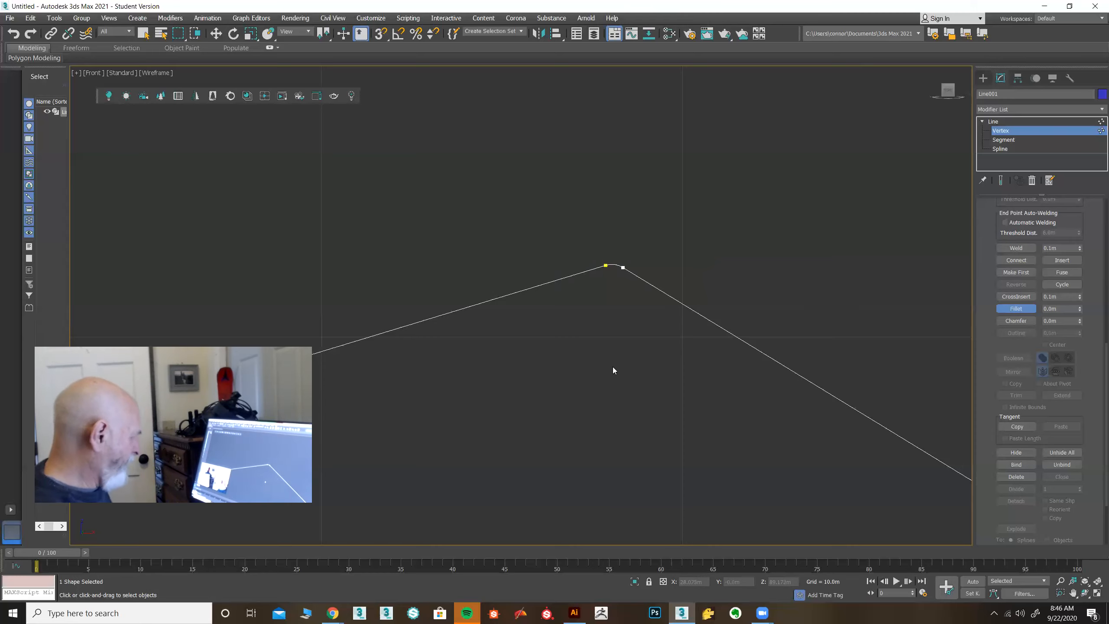
pyautogui.hotkey('ctrl', 'z')
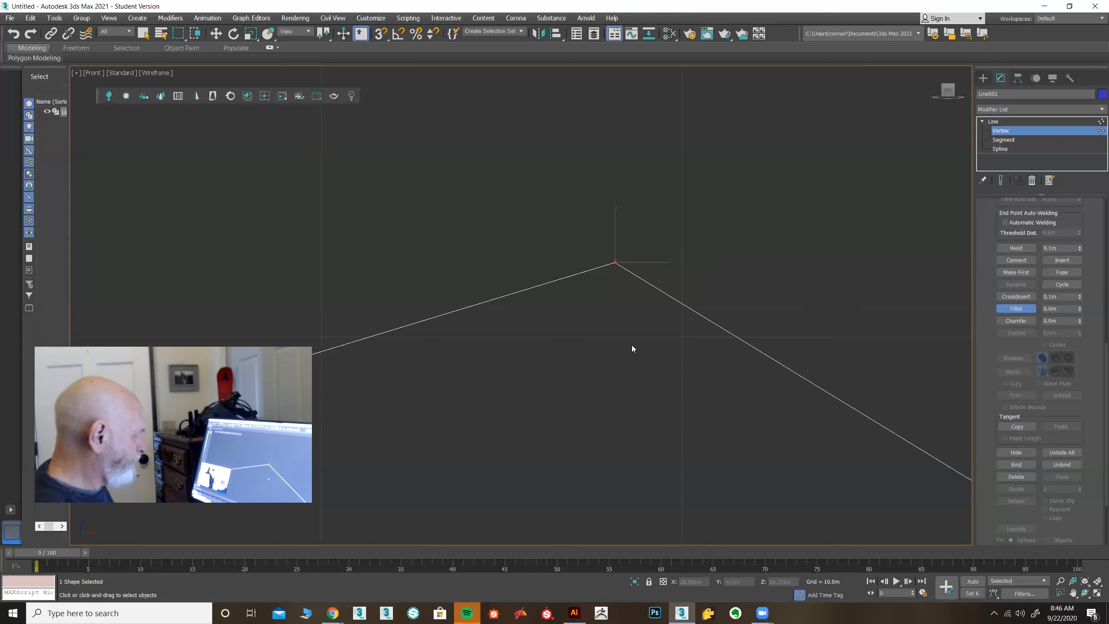
# Step: Chamfer the top corner vertex freehand with a small flat edge, and undo the chamfer
pyautogui.click(1019, 321)
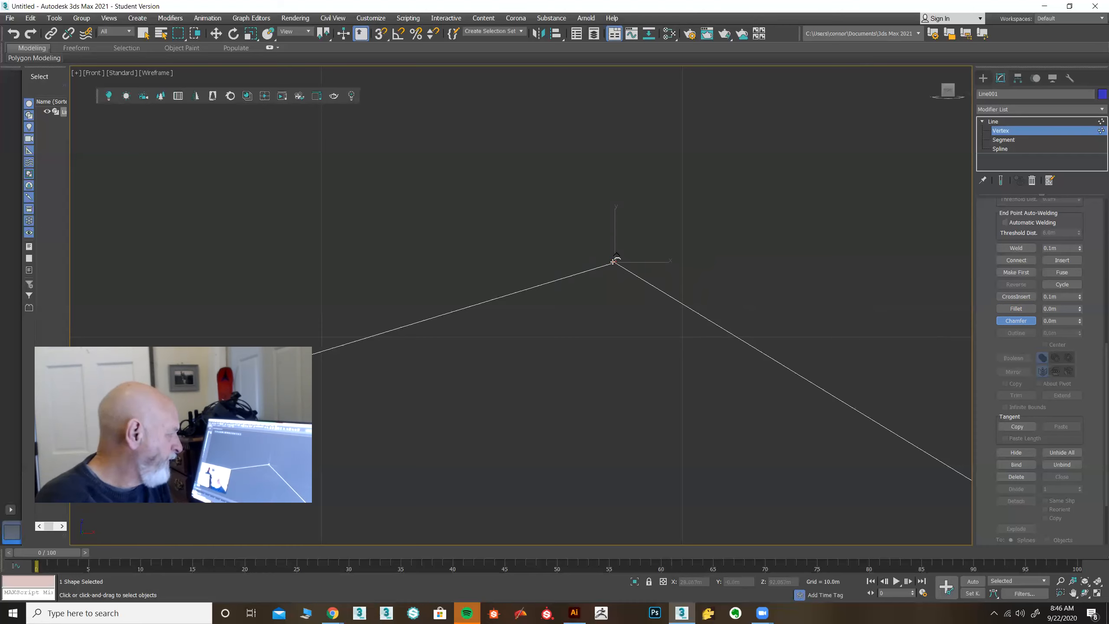
pyautogui.moveTo(615, 263); pyautogui.dragTo(619, 245)
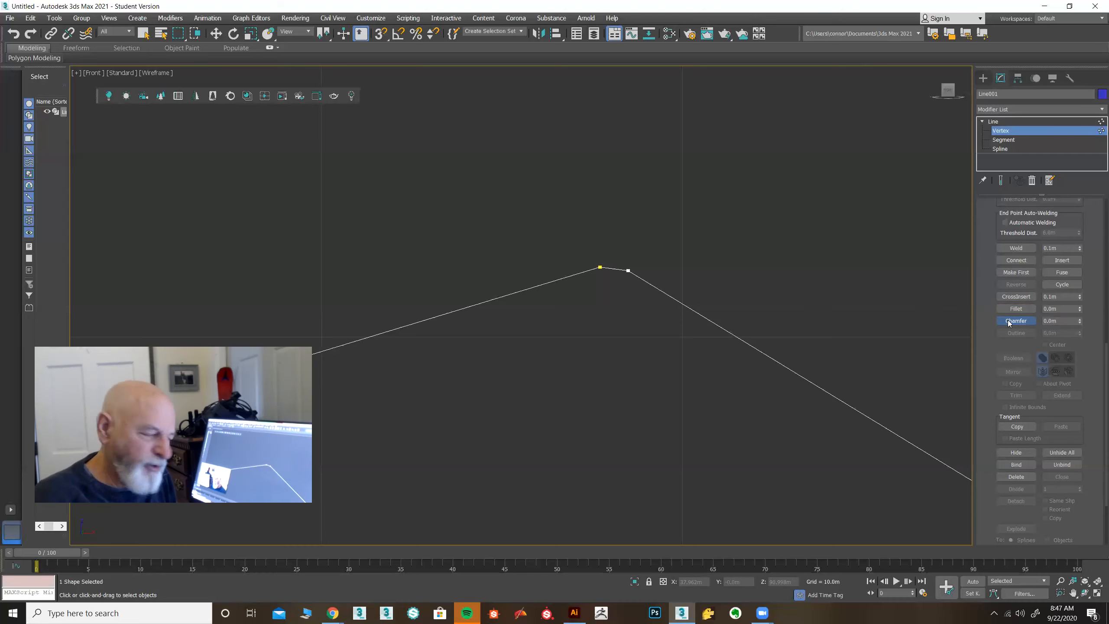
pyautogui.moveTo(791, 289); pyautogui.dragTo(720, 278, button='middle')
pyautogui.scroll(-3, 719, 278)
pyautogui.scroll(3, 719, 277)
pyautogui.hotkey('ctrl', 'z')
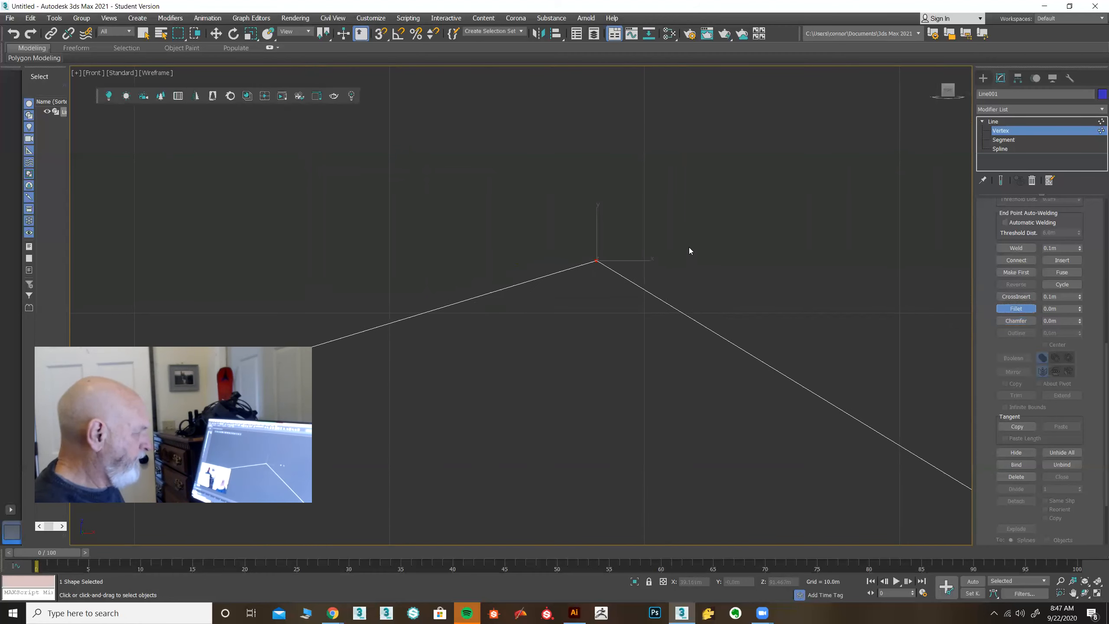
# Step: Round the top corner vertex with a small freehand fillet and leave the Fillet command
pyautogui.moveTo(595, 258); pyautogui.dragTo(602, 248)
pyautogui.scroll(-5, 619, 267)
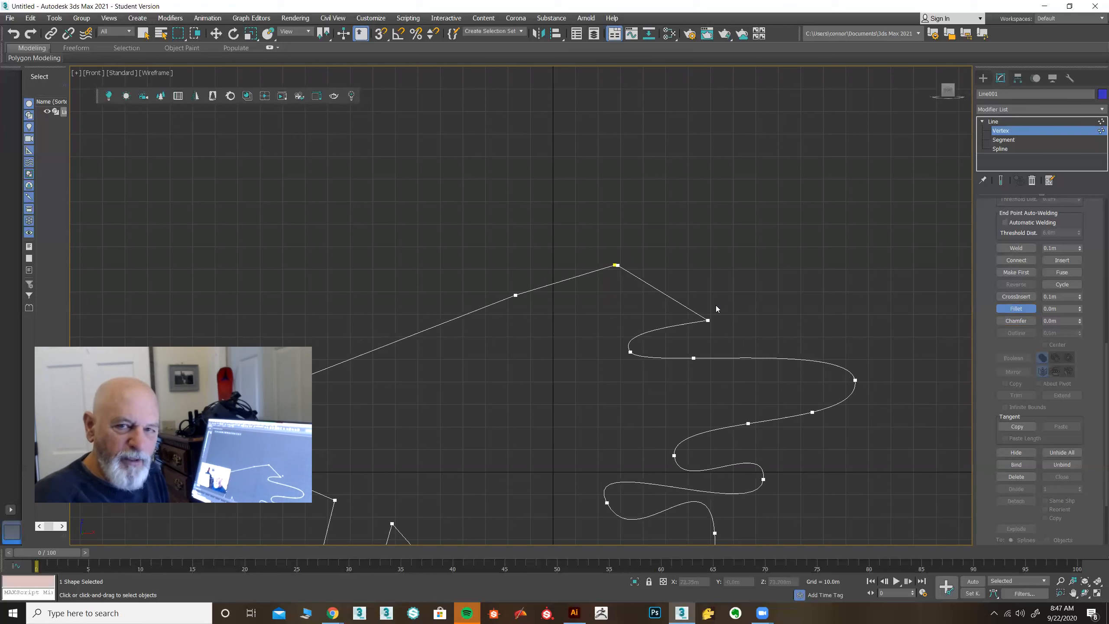
pyautogui.scroll(4, 627, 295)
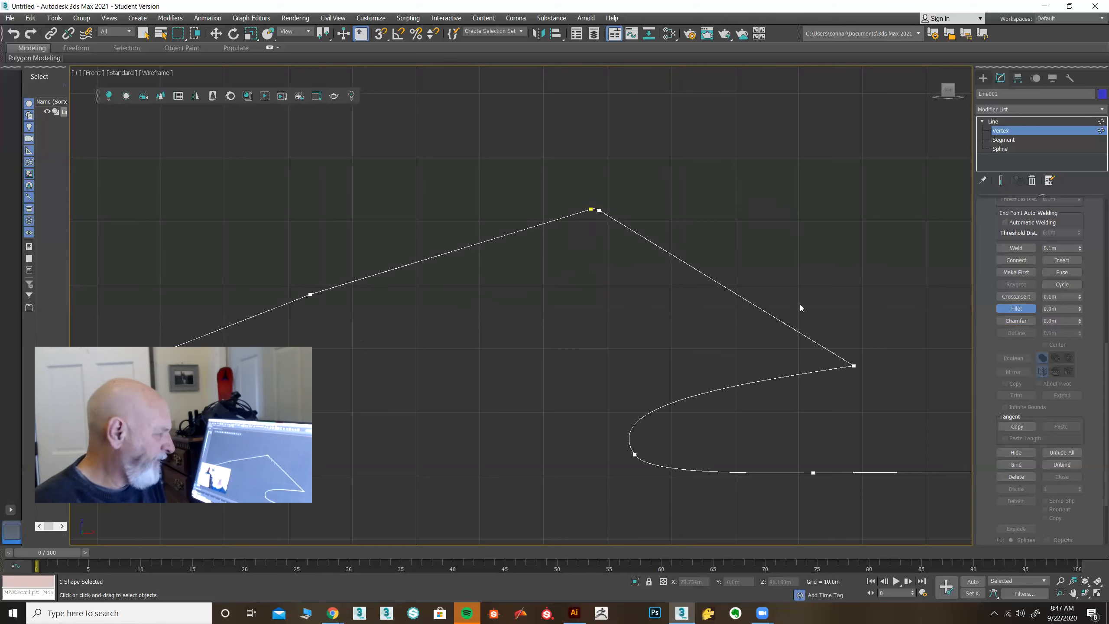
pyautogui.click(1016, 308)
# Step: Switch the line from vertex editing to its Spline sub-object level
pyautogui.scroll(-4, 982, 366)
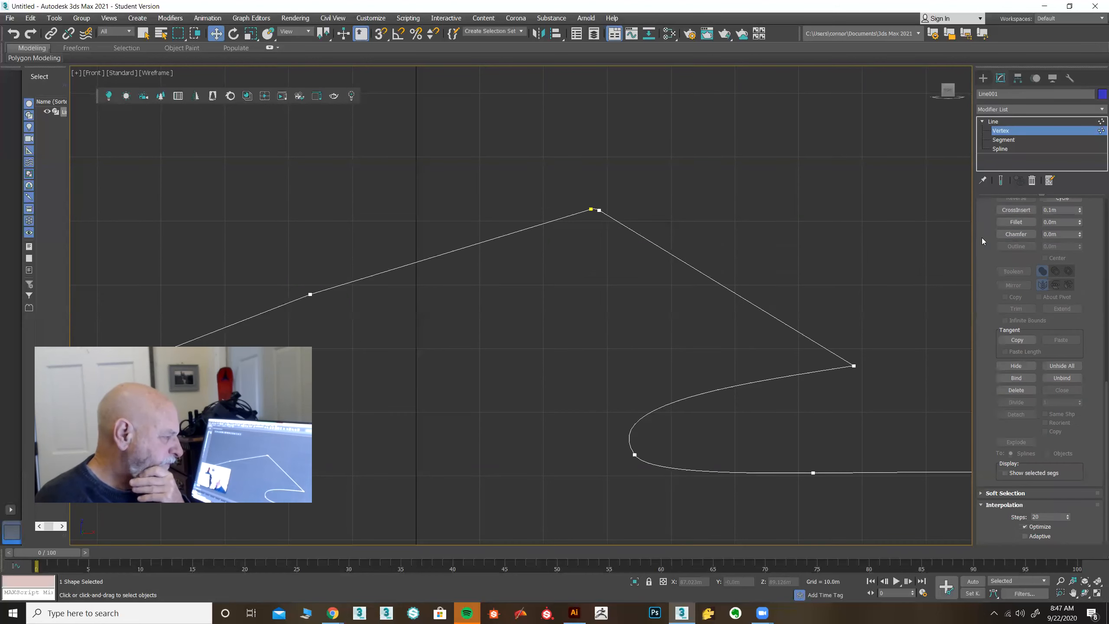
pyautogui.scroll(10, 989, 247)
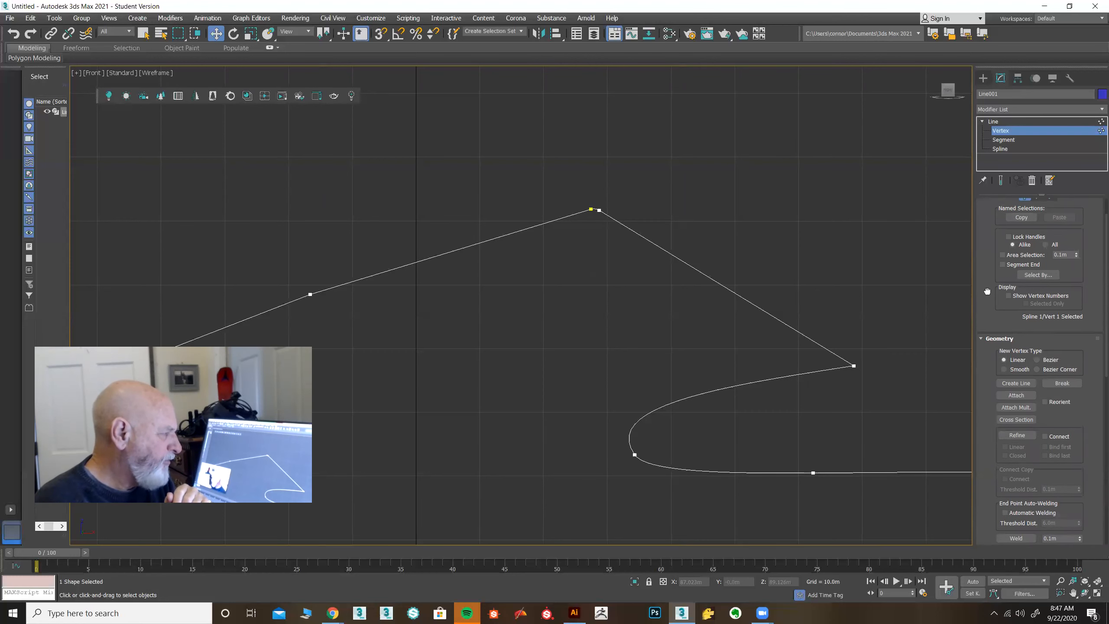
pyautogui.scroll(2, 986, 288)
pyautogui.click(1000, 149)
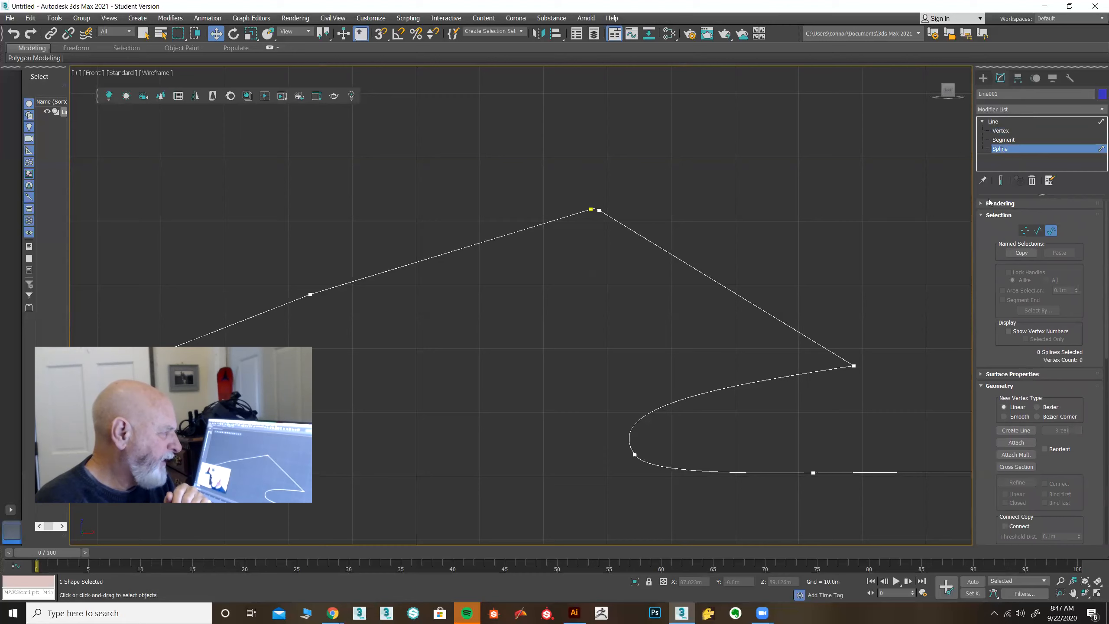
# Step: Examine the geometry options available at Spline level, such as Outline, Boolean, Mirror, Trim and Extend
pyautogui.scroll(-12, 995, 99)
pyautogui.scroll(-1, 983, 352)
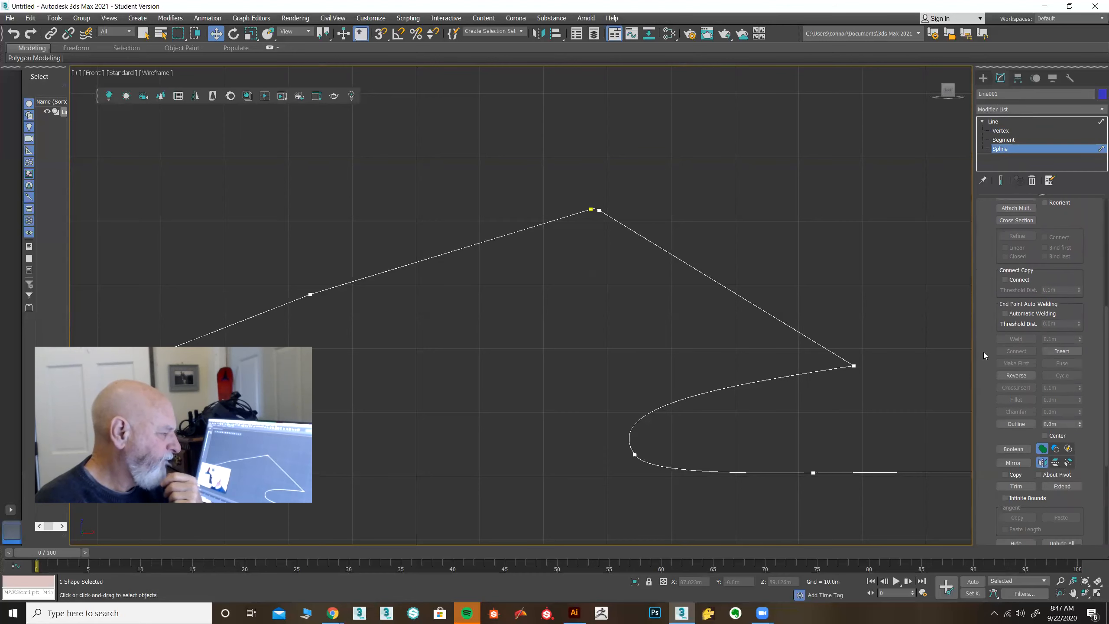
pyautogui.scroll(-3, 981, 342)
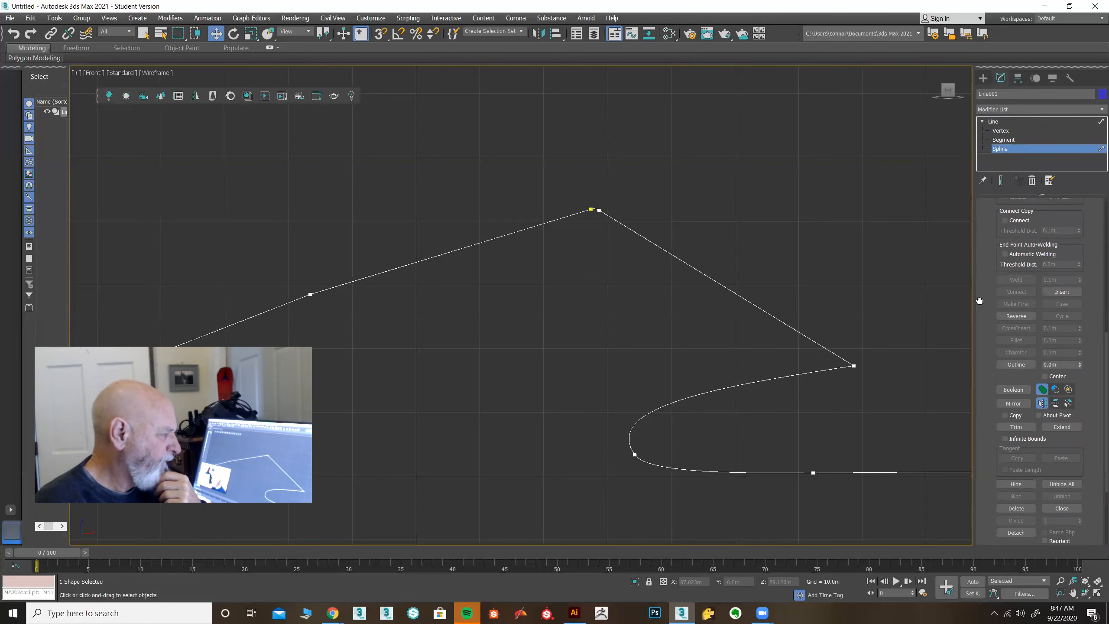
pyautogui.moveTo(979, 300); pyautogui.dragTo(991, 282)
pyautogui.moveTo(829, 302); pyautogui.dragTo(724, 245, button='middle')
pyautogui.scroll(-3, 723, 246)
pyautogui.scroll(-1, 724, 246)
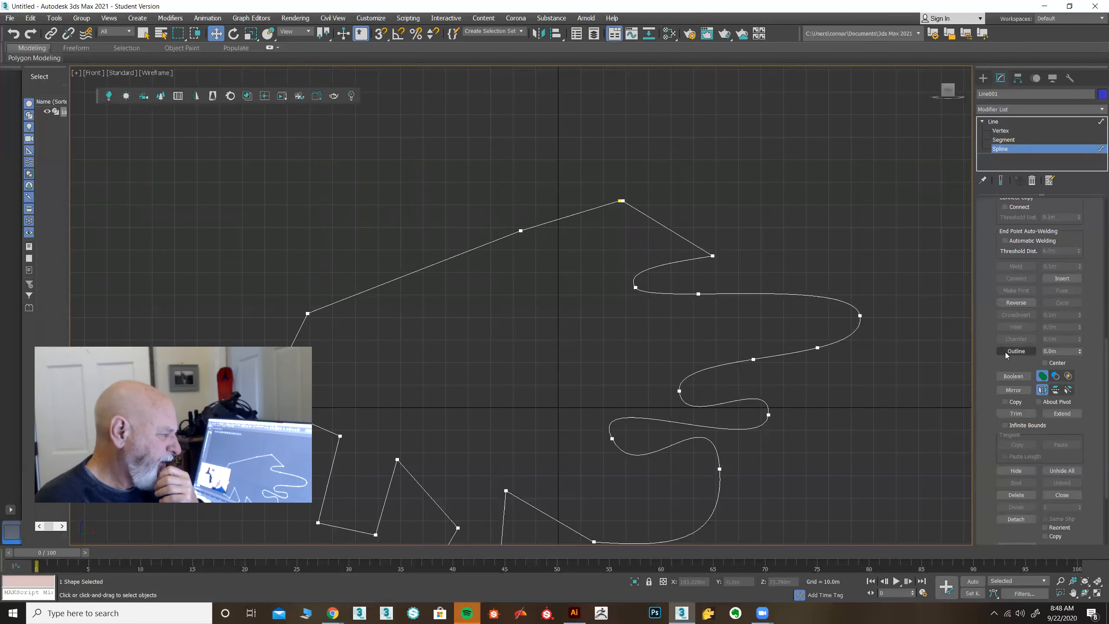
pyautogui.scroll(5, 1004, 332)
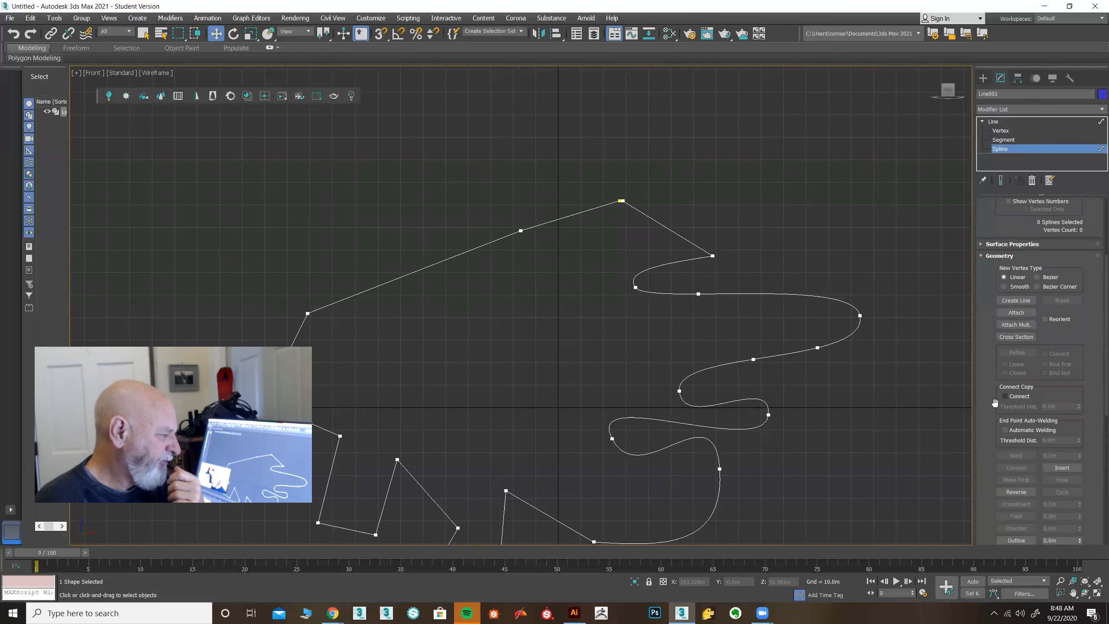
pyautogui.moveTo(987, 412); pyautogui.dragTo(999, 248)
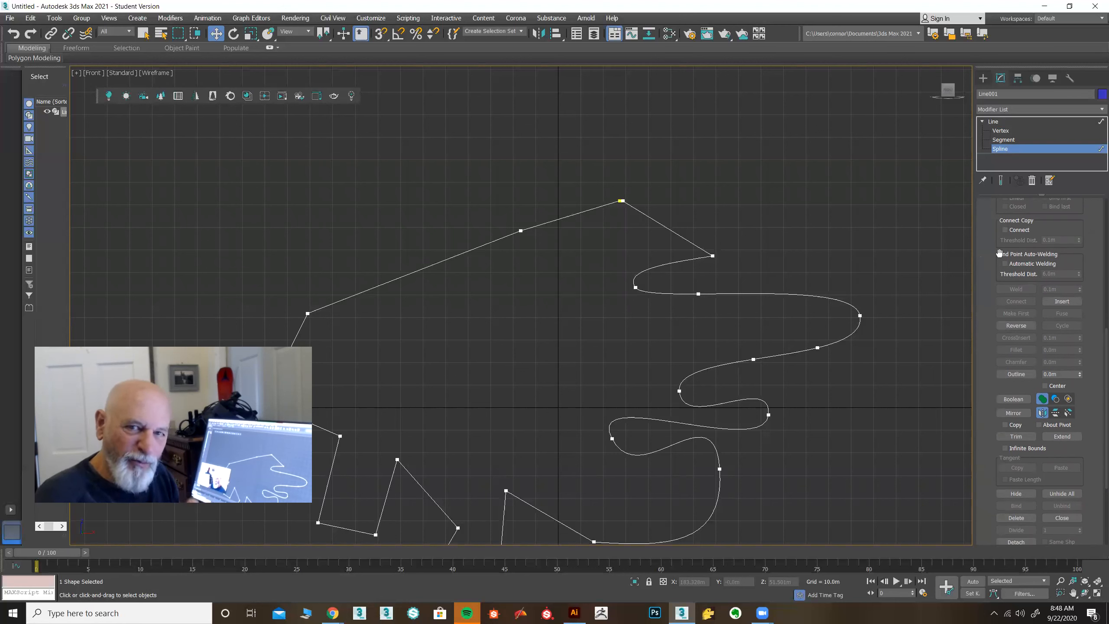
pyautogui.moveTo(984, 331); pyautogui.dragTo(991, 245)
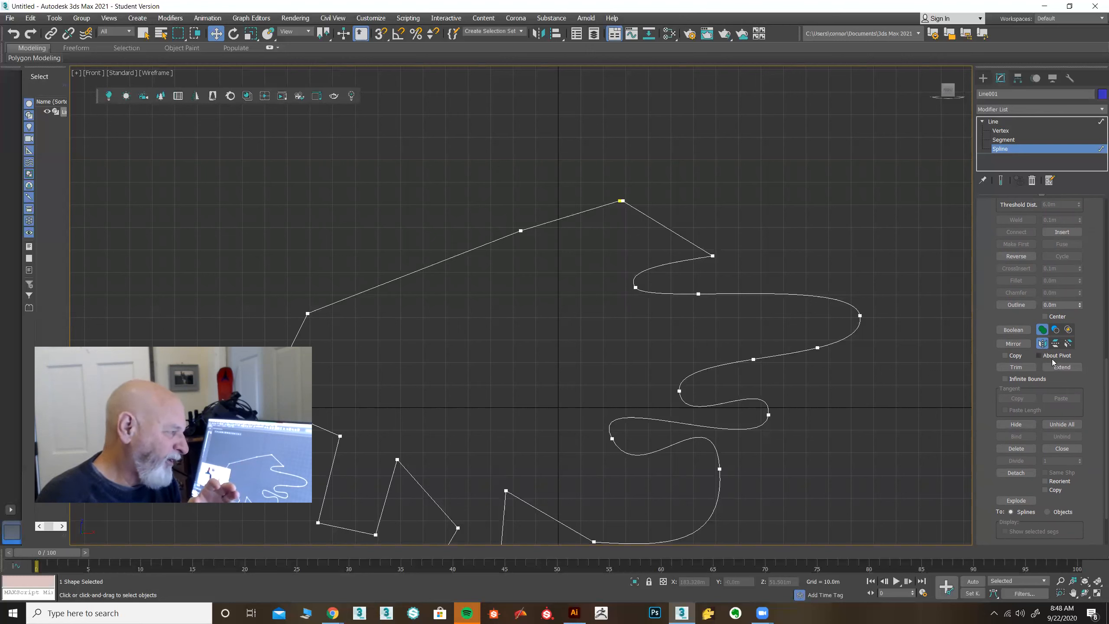
pyautogui.moveTo(978, 238); pyautogui.dragTo(979, 343)
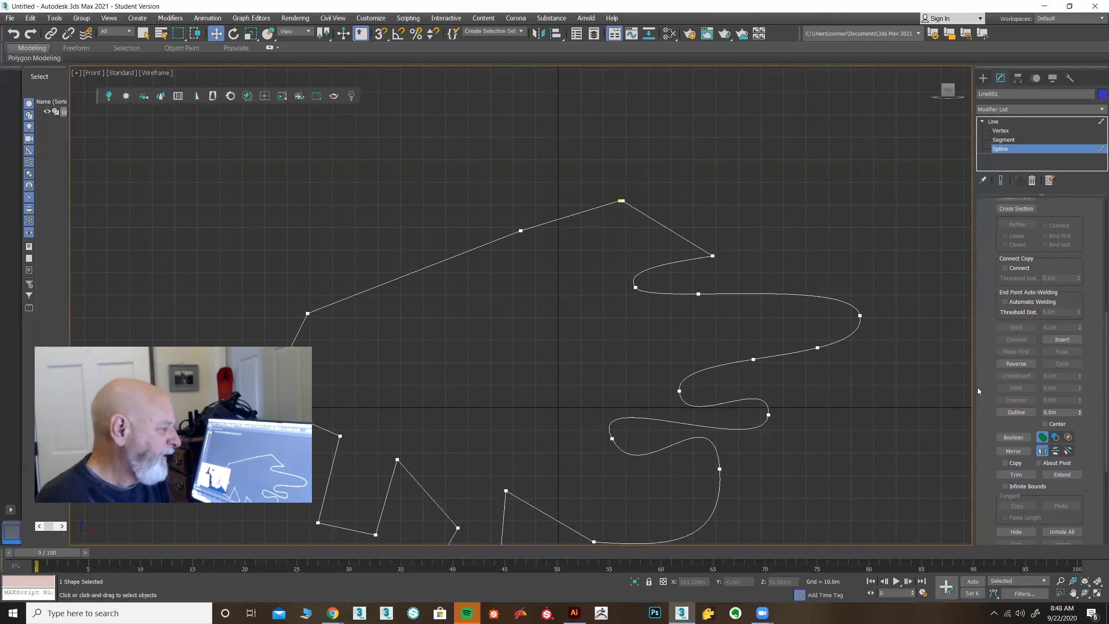
# Step: Try outlining the whole spline inward by 5.0m and 10.0m and slightly outward, and remove the outline
pyautogui.click(1012, 412)
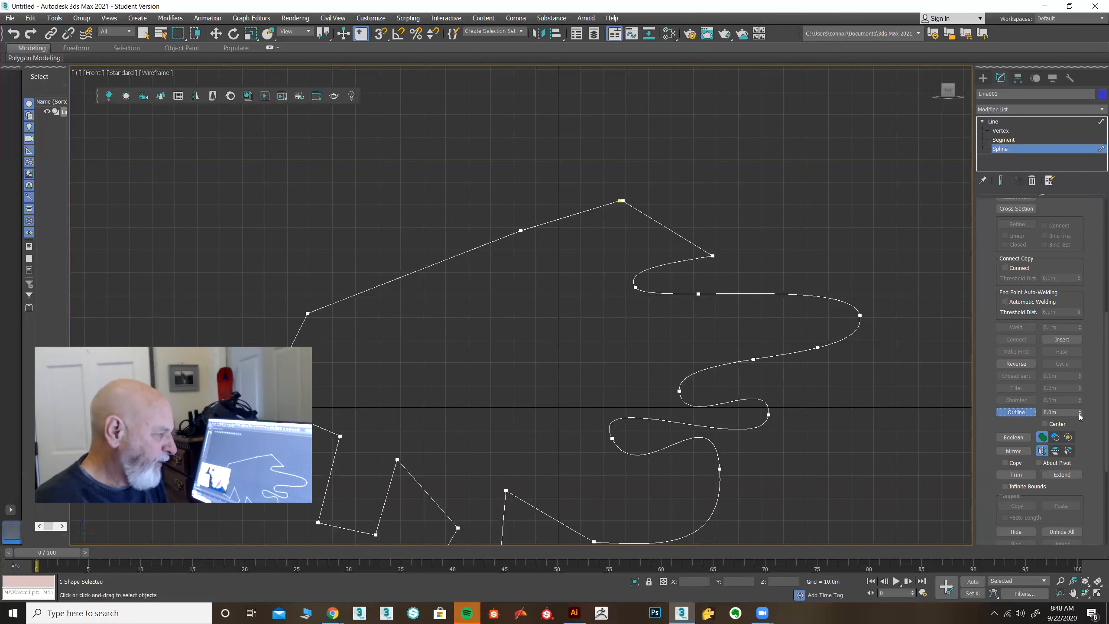
pyautogui.moveTo(1078, 415); pyautogui.dragTo(1077, 411)
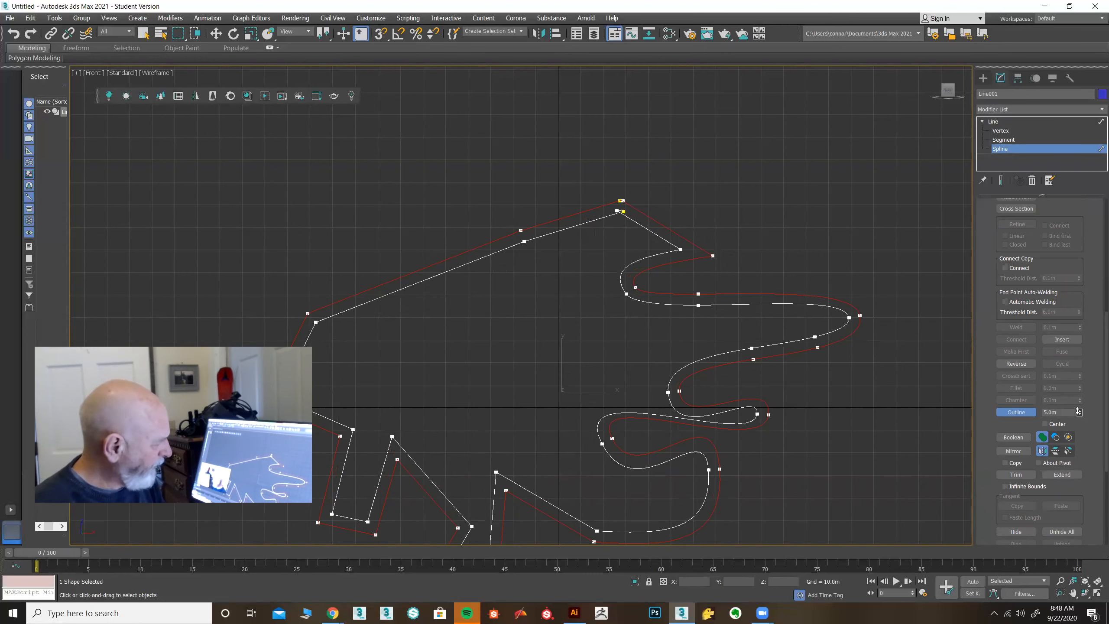
pyautogui.moveTo(1078, 411); pyautogui.dragTo(1078, 411)
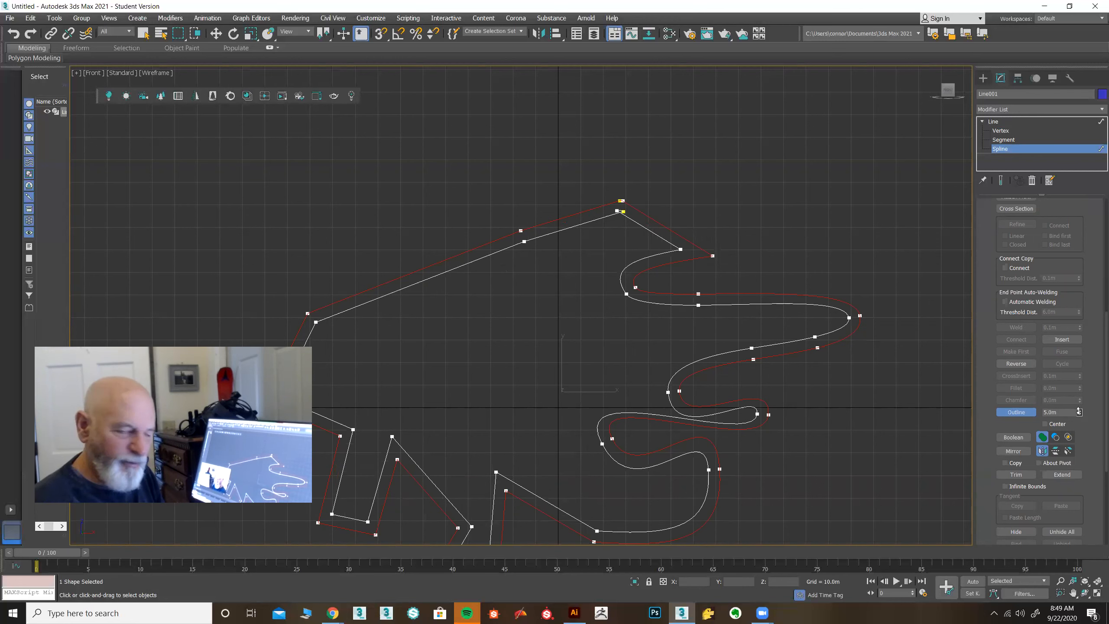
pyautogui.moveTo(1078, 412); pyautogui.dragTo(1079, 409)
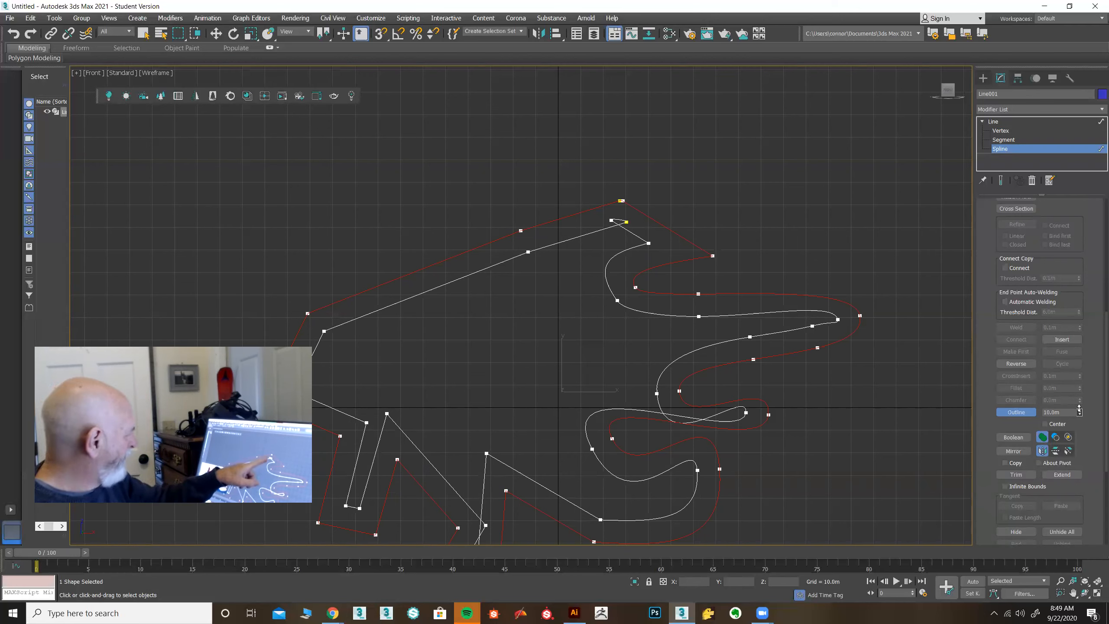
pyautogui.moveTo(1078, 410); pyautogui.dragTo(1080, 412)
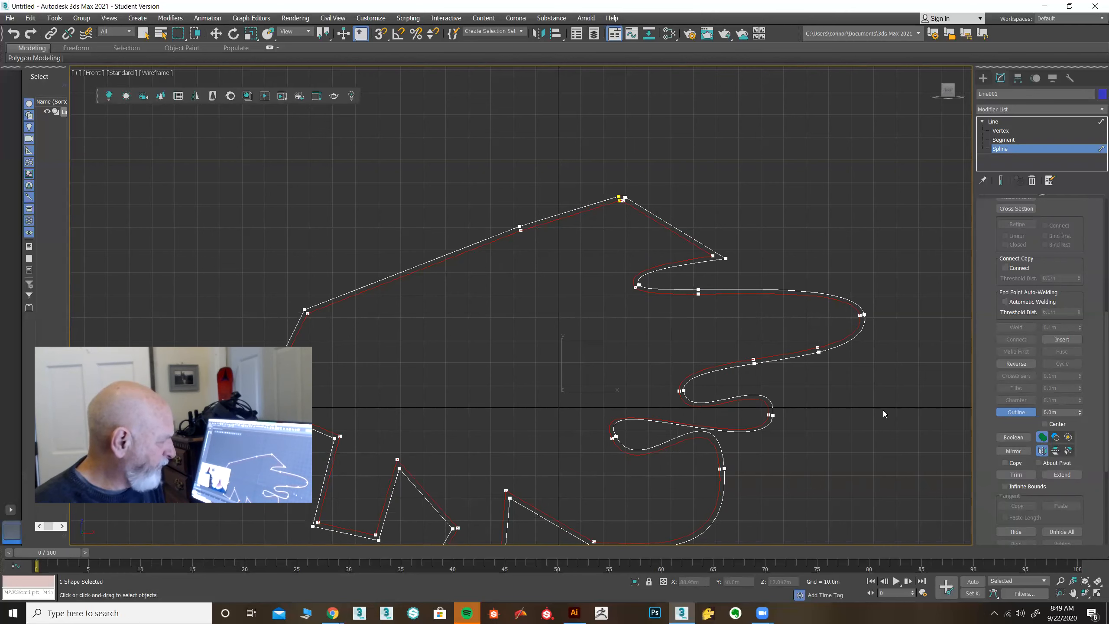
pyautogui.click(924, 461)
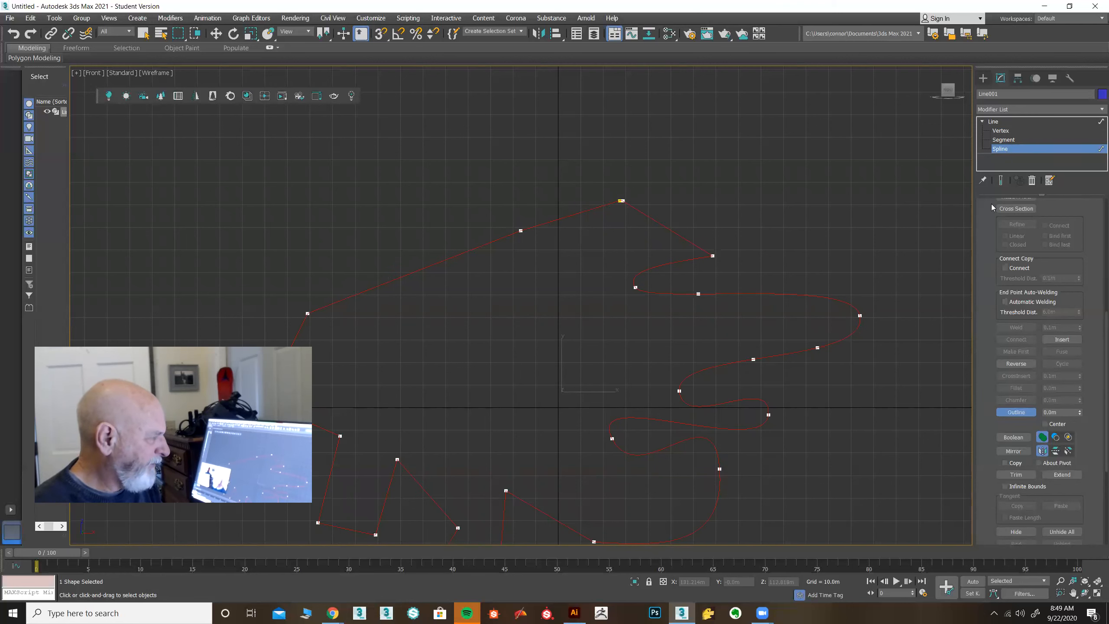
# Step: Activate the spline Boolean operation to examine its modes, including Subtraction, and return to the Move tool
pyautogui.moveTo(983, 250)
pyautogui.mouseDown()
pyautogui.moveTo(989, 306)
pyautogui.moveTo(997, 242)
pyautogui.mouseUp()
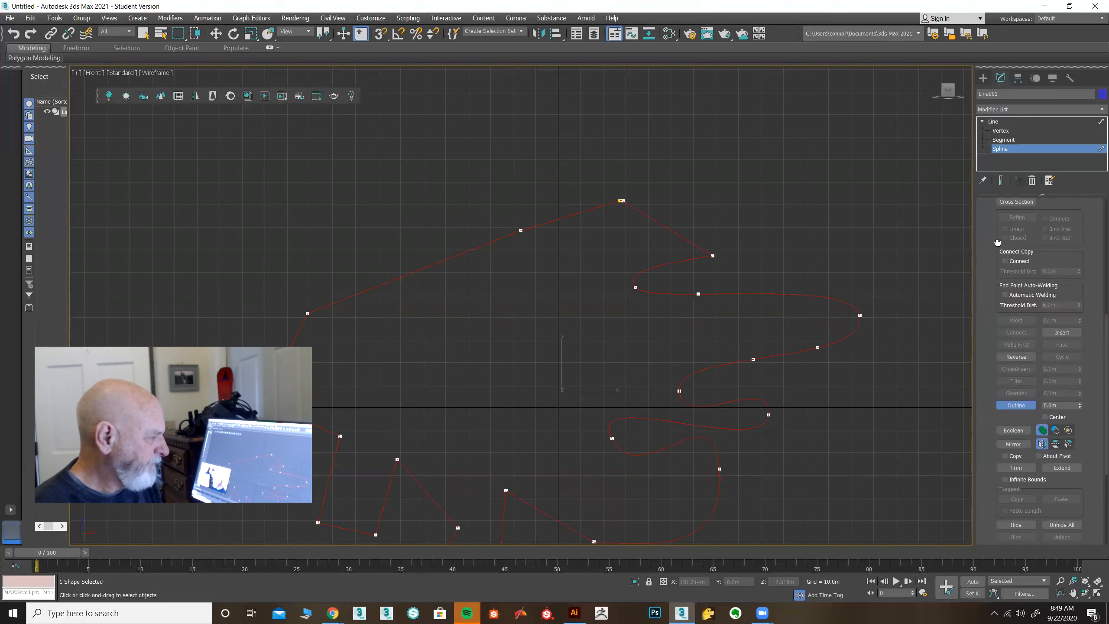
pyautogui.moveTo(985, 414); pyautogui.dragTo(985, 381)
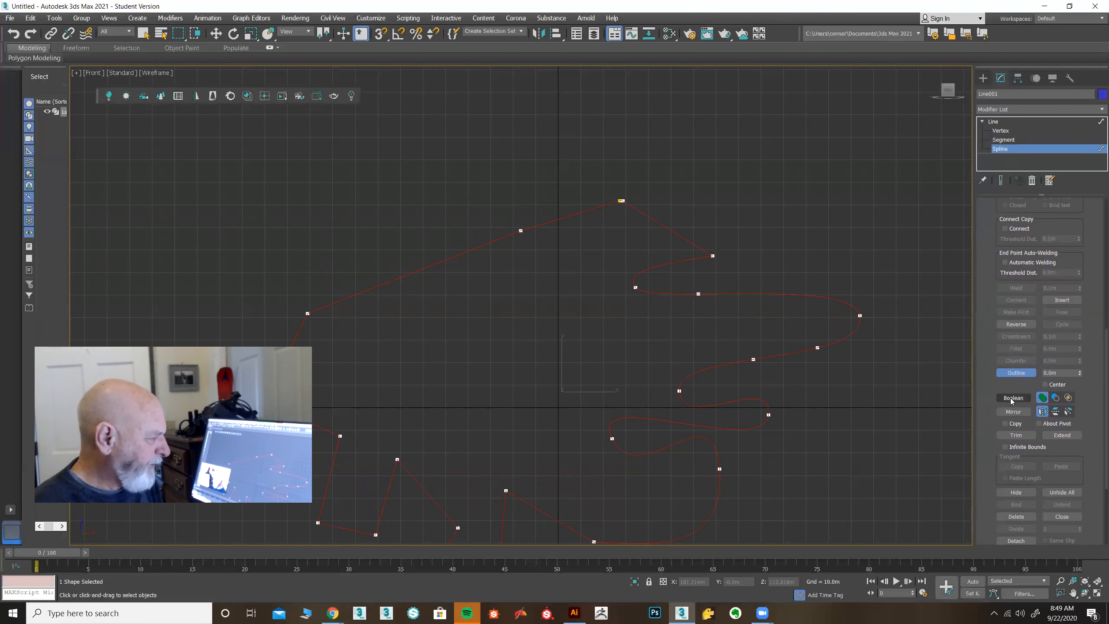
pyautogui.click(1011, 398)
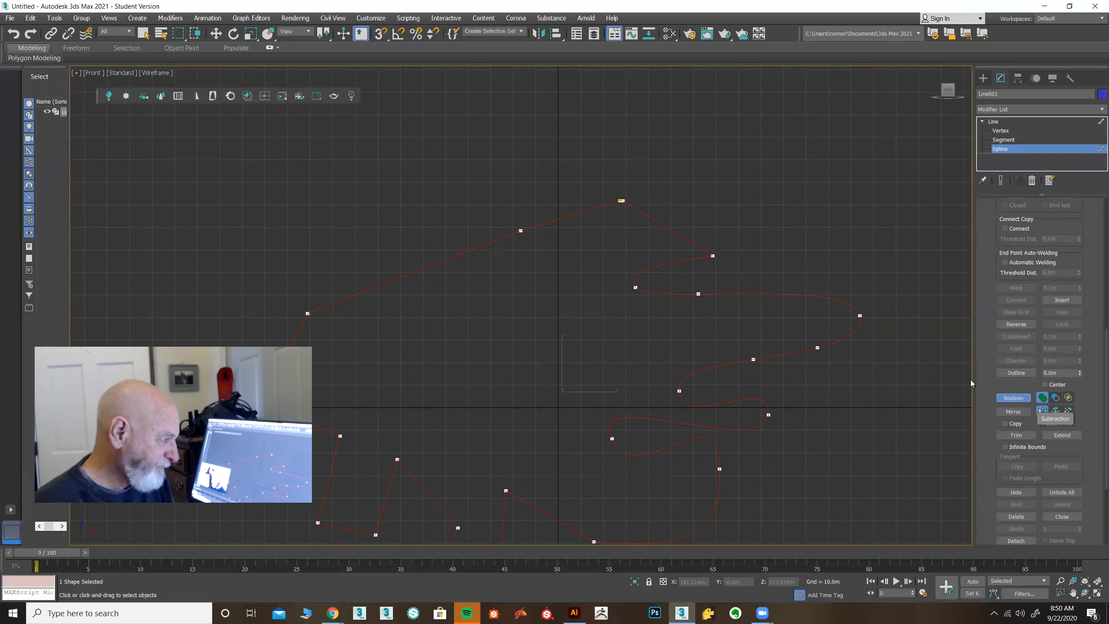
pyautogui.press('w')
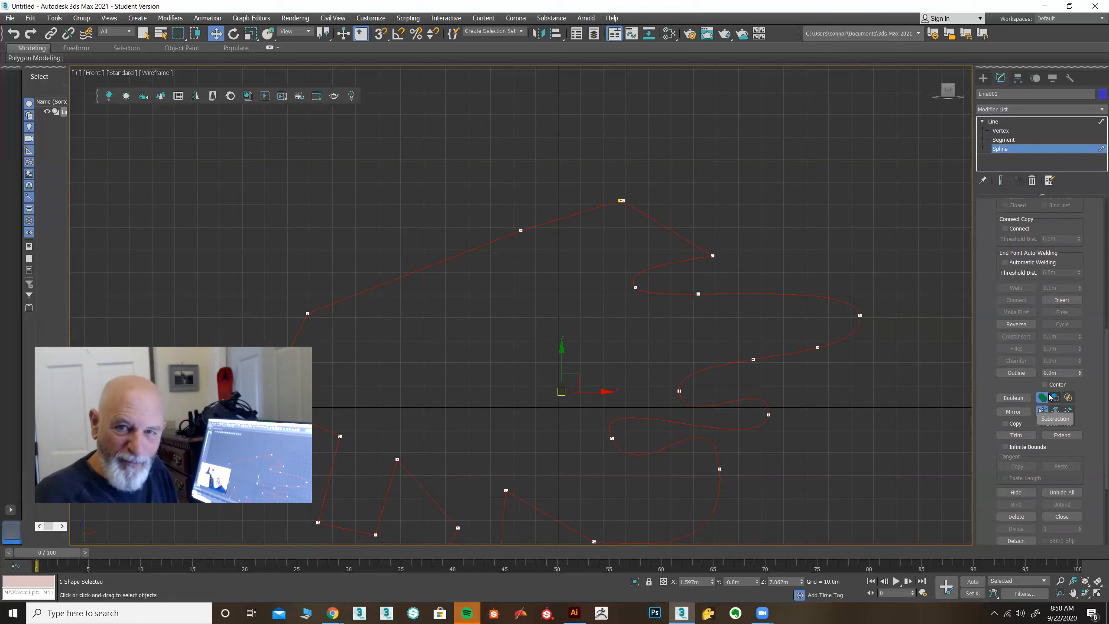
pyautogui.moveTo(988, 347); pyautogui.dragTo(988, 367)
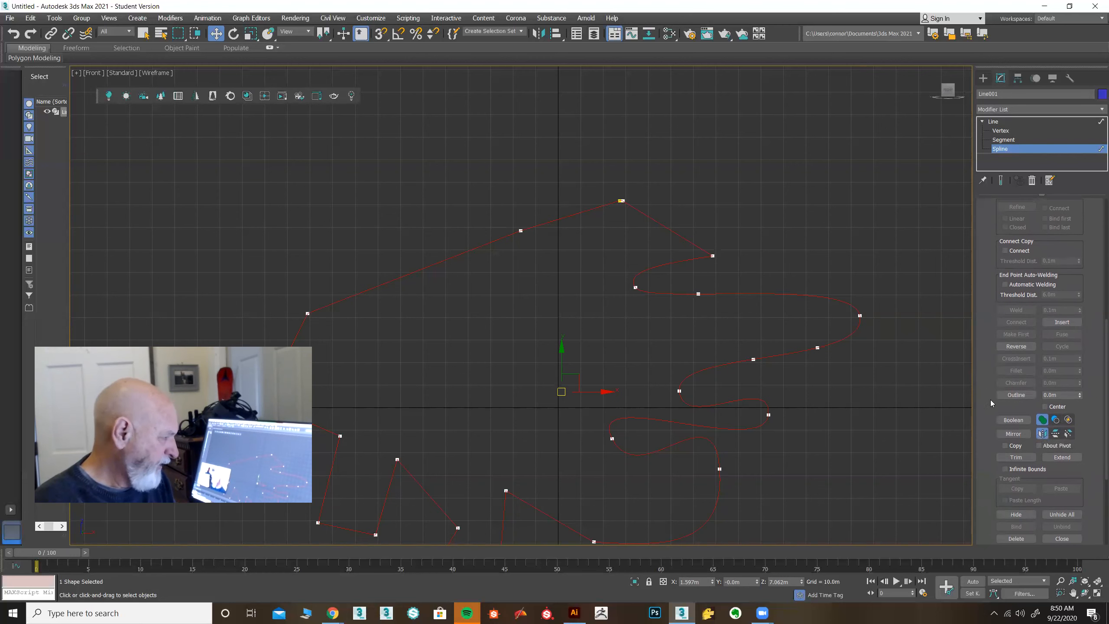
pyautogui.click(1042, 419)
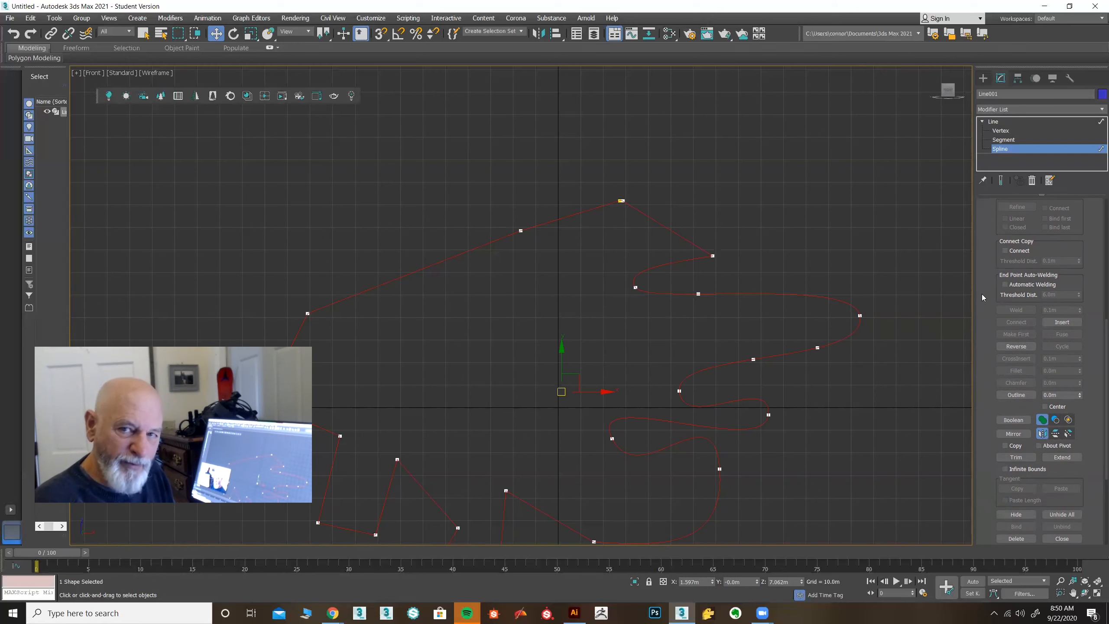
pyautogui.moveTo(984, 245); pyautogui.dragTo(1000, 521)
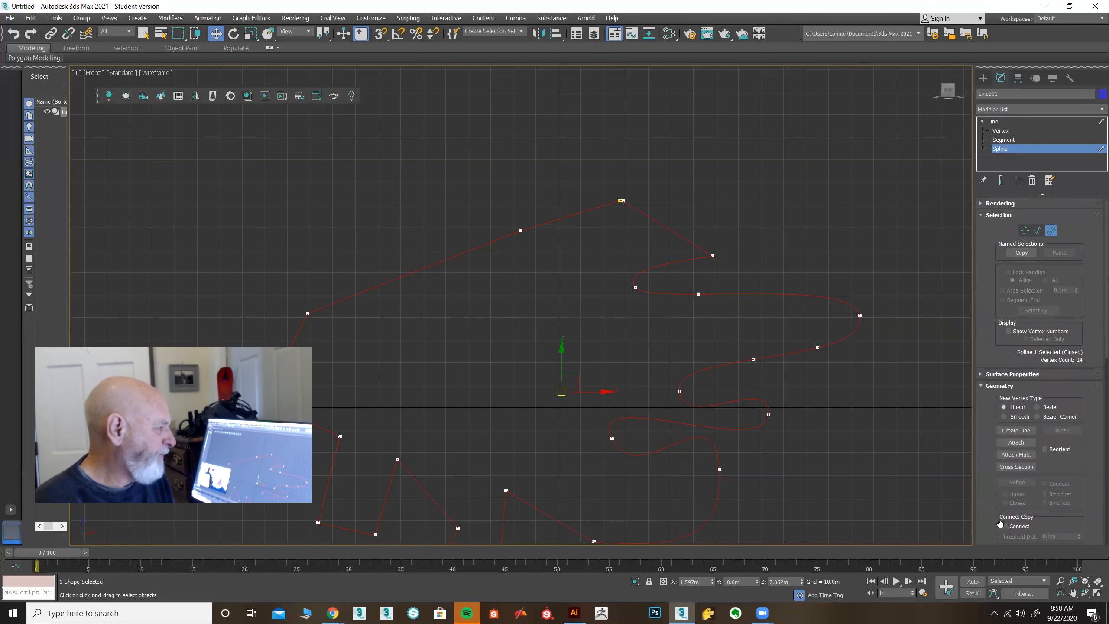
# Step: Try drawing a circle about 18.6 m in radius across the upper curve with Start New Shape off, and undo it
pyautogui.click(983, 78)
pyautogui.moveTo(855, 203); pyautogui.dragTo(825, 165, button='middle')
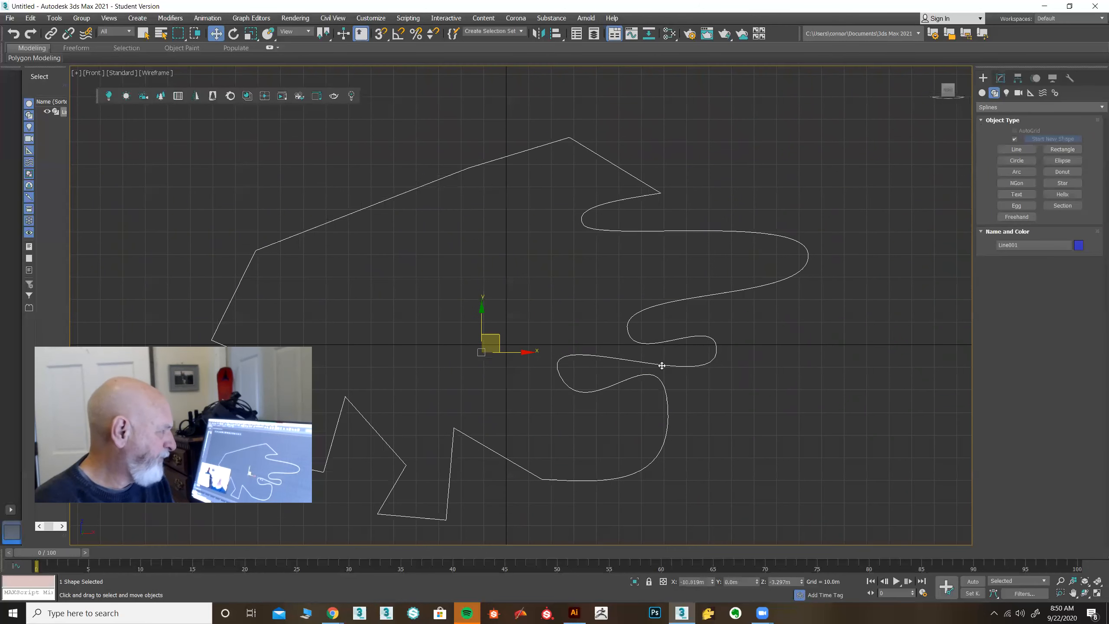
pyautogui.click(1015, 161)
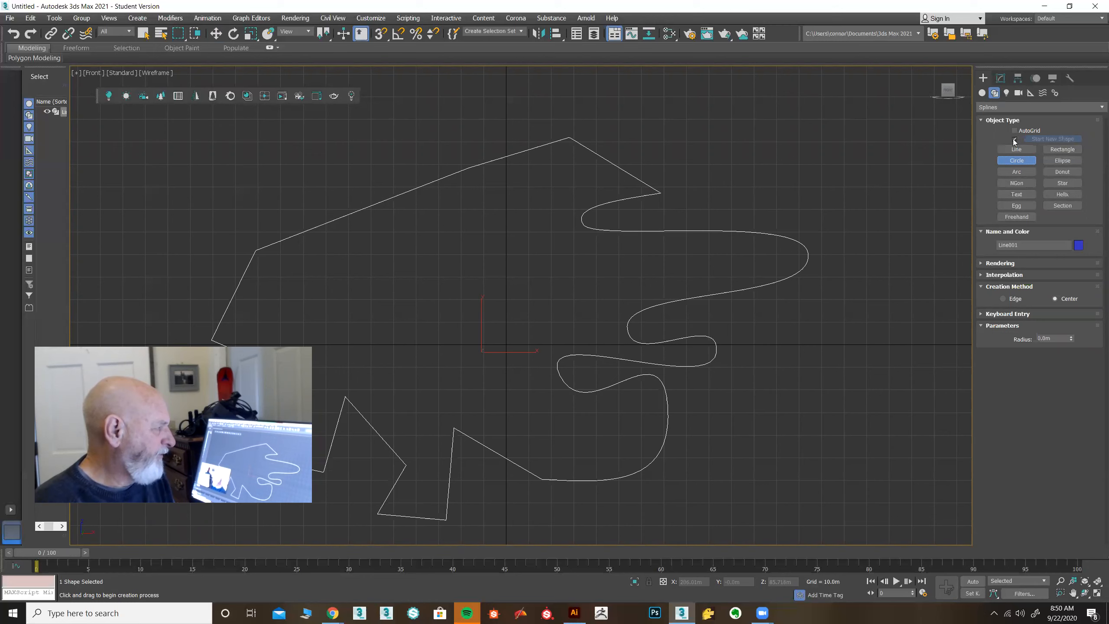
pyautogui.click(1013, 140)
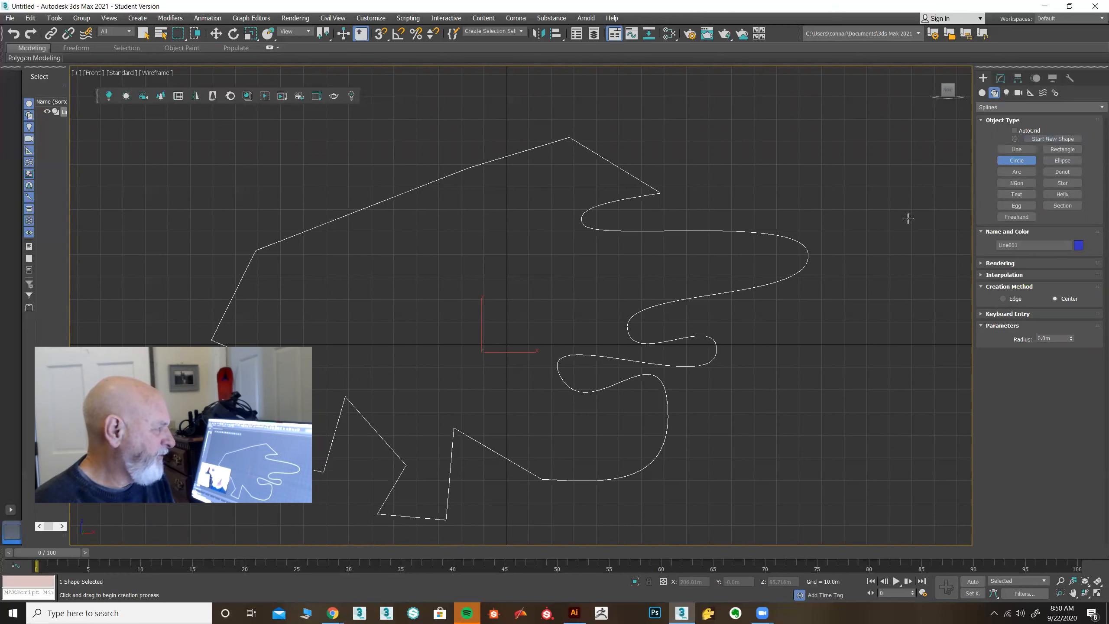
pyautogui.moveTo(748, 226); pyautogui.dragTo(778, 254)
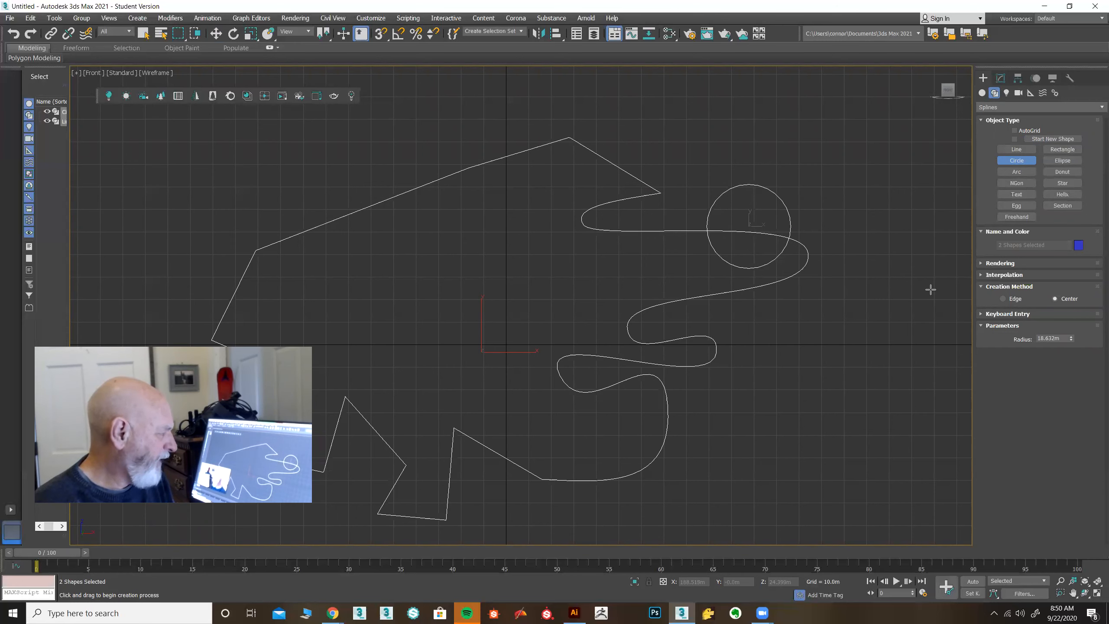
pyautogui.hotkey('ctrl', 'z')
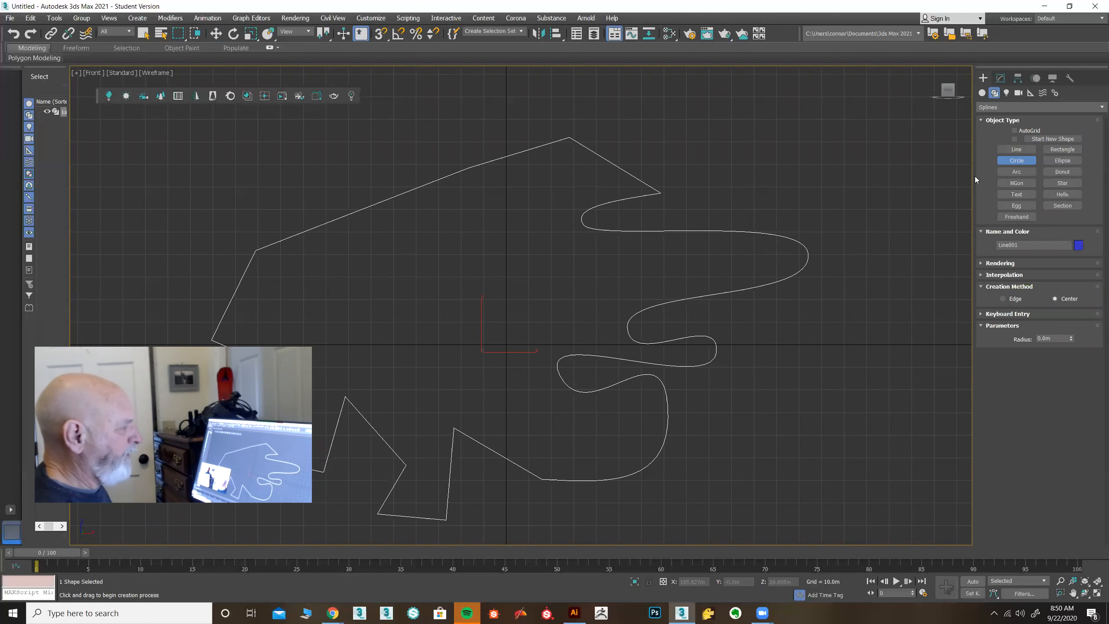
# Step: Draw a circle about 13 m in radius centred on the upper curve as a separate new shape
pyautogui.click(1014, 139)
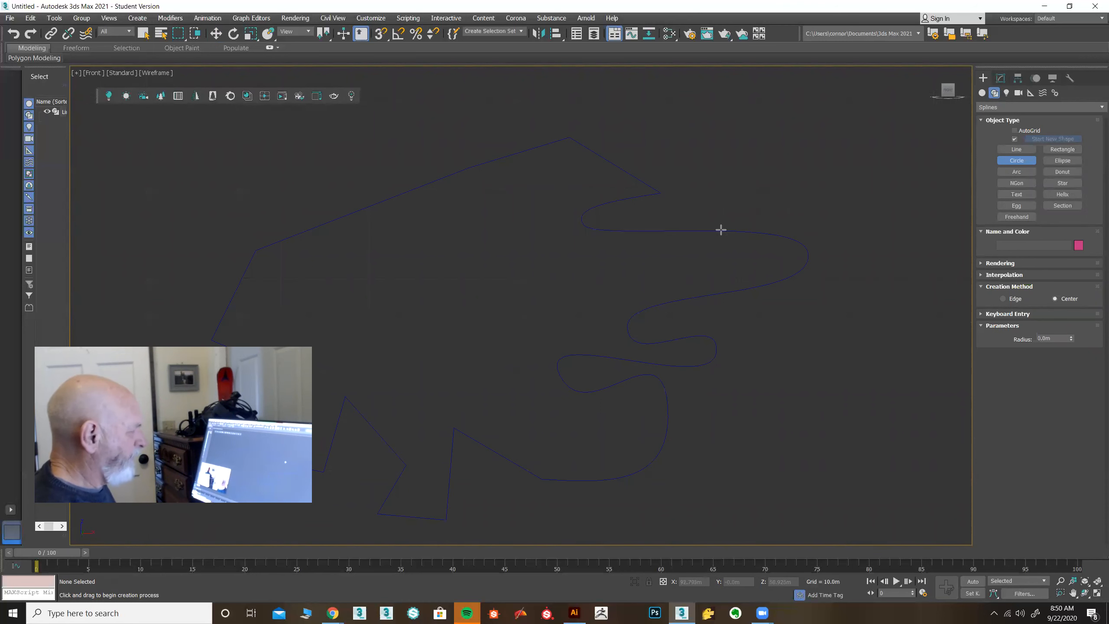
pyautogui.moveTo(726, 230); pyautogui.dragTo(762, 245)
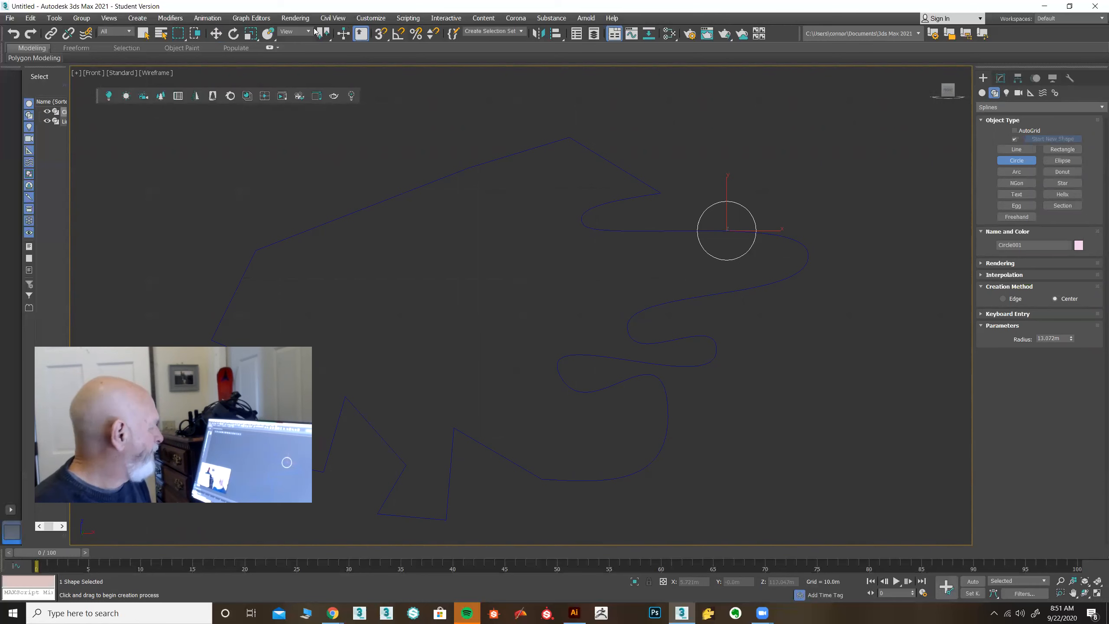
pyautogui.click(216, 33)
# Step: Attach the circle to the line shape from the line's Spline sub-object level
pyautogui.click(627, 196)
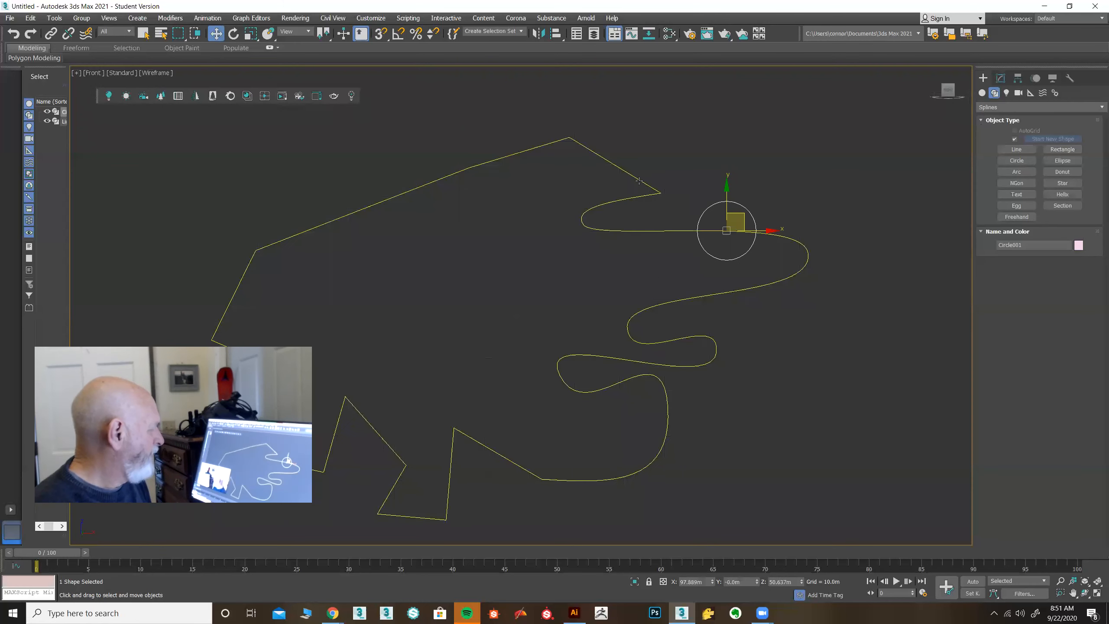
pyautogui.click(1000, 79)
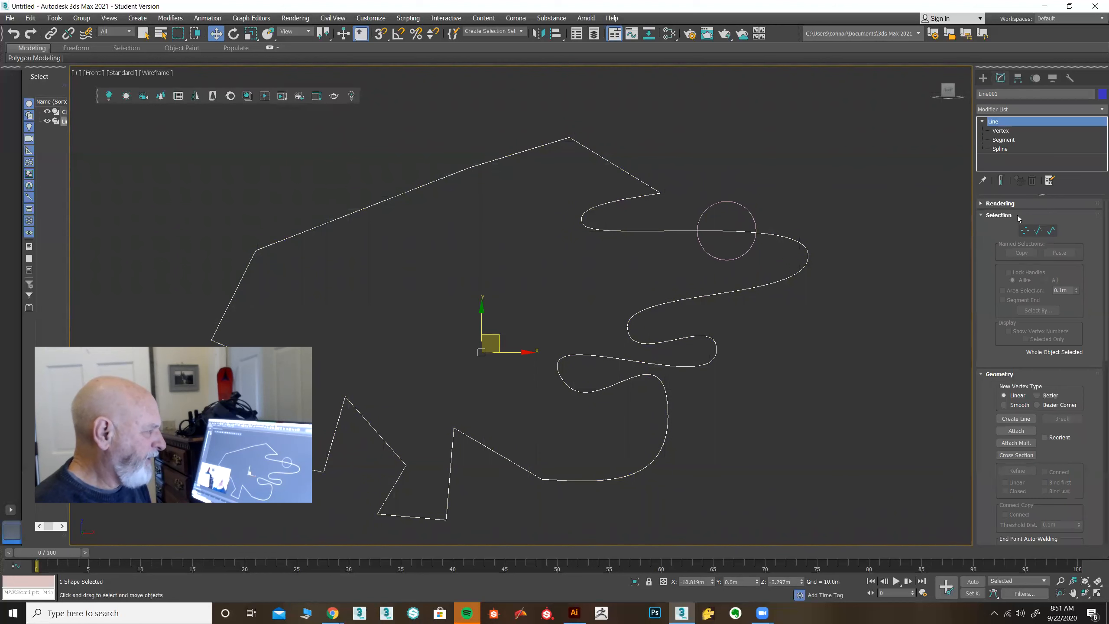
pyautogui.click(1051, 230)
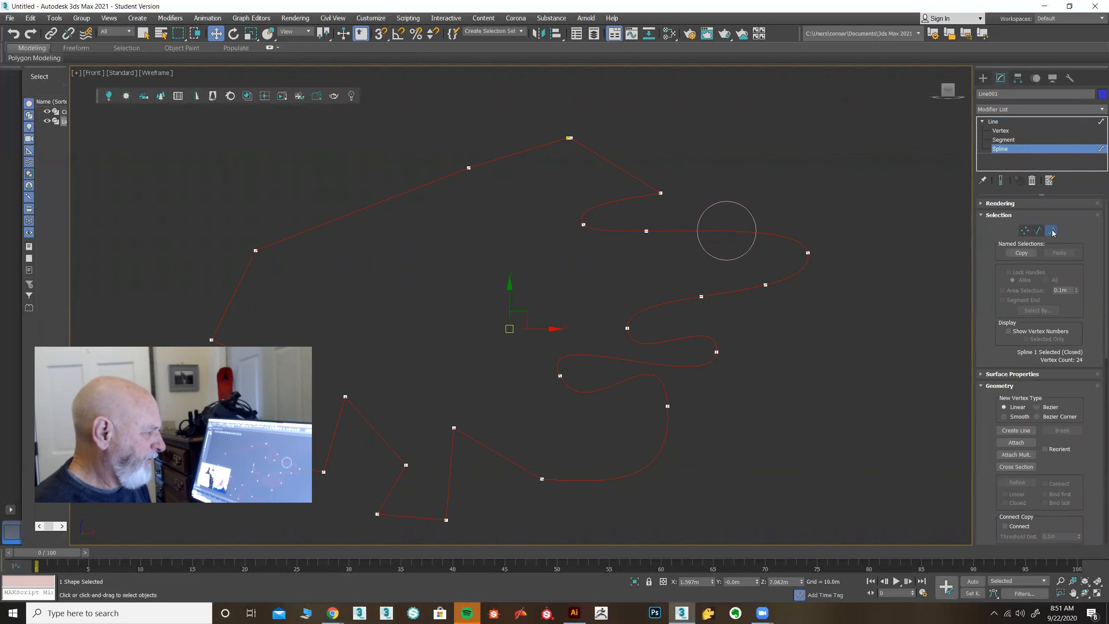
pyautogui.click(1016, 442)
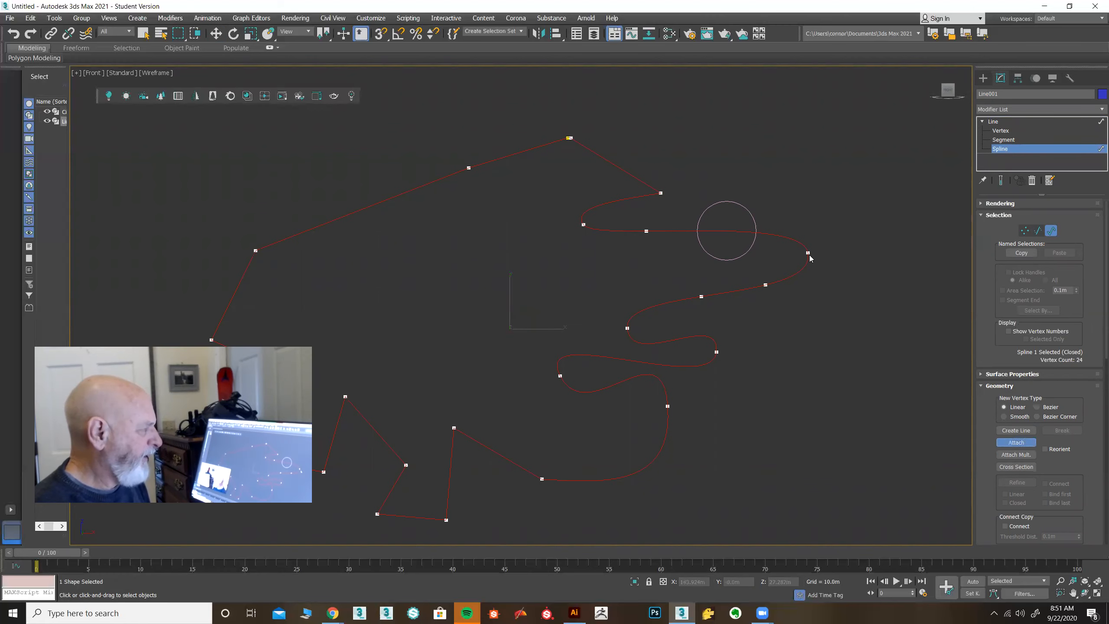
pyautogui.click(750, 210)
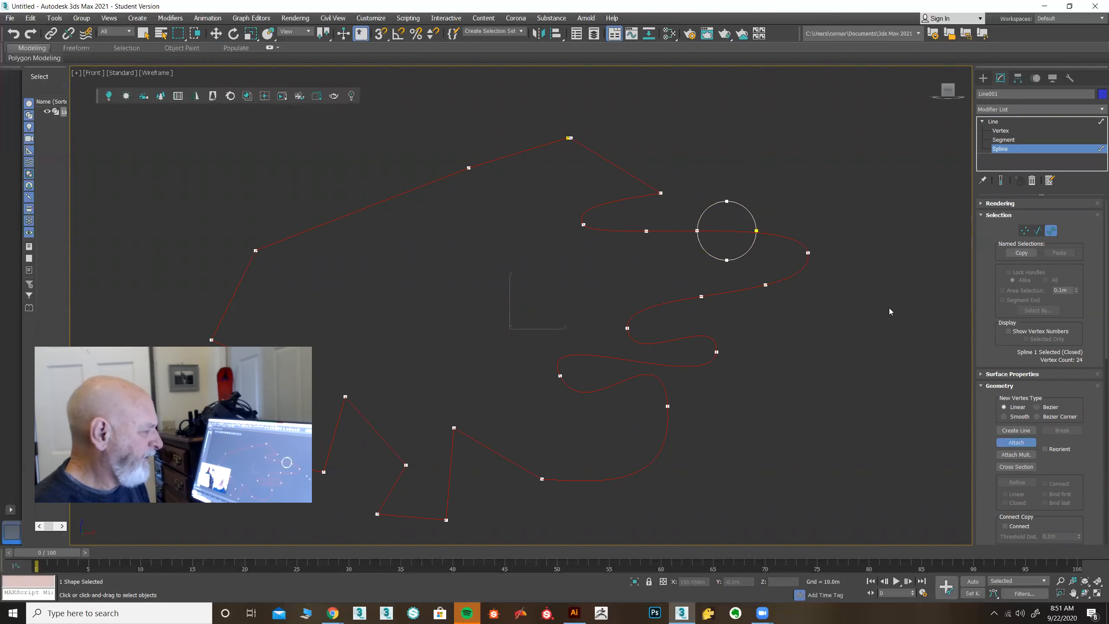
pyautogui.click(1016, 443)
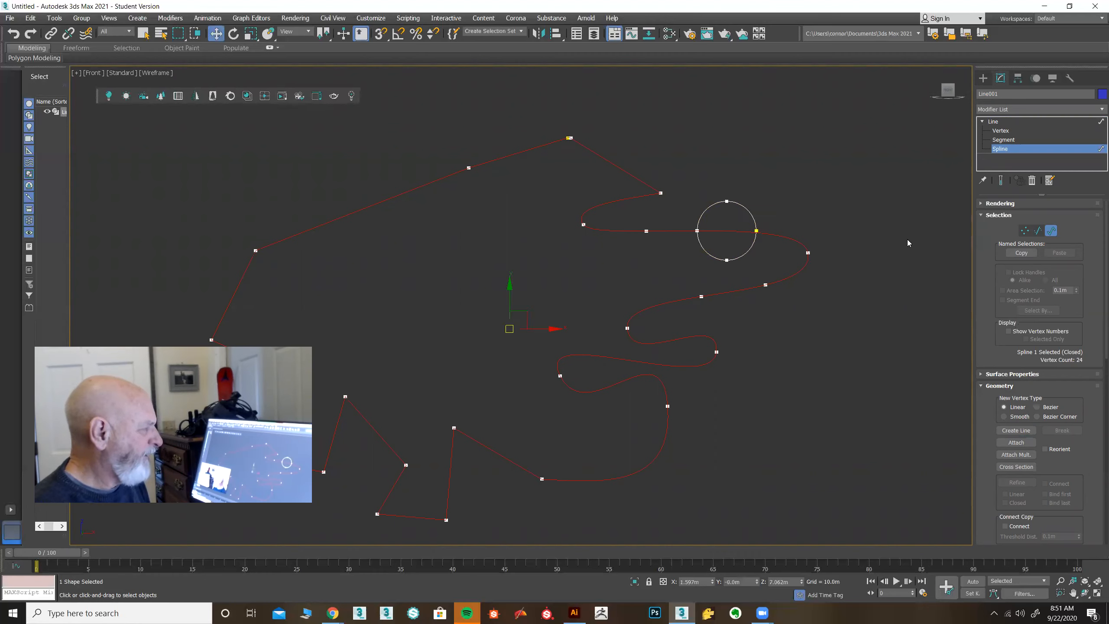
# Step: Examine the combined shape at object level and at Spline level, selecting the circle and the original outline in turn
pyautogui.click(1001, 121)
pyautogui.moveTo(756, 228); pyautogui.dragTo(729, 215)
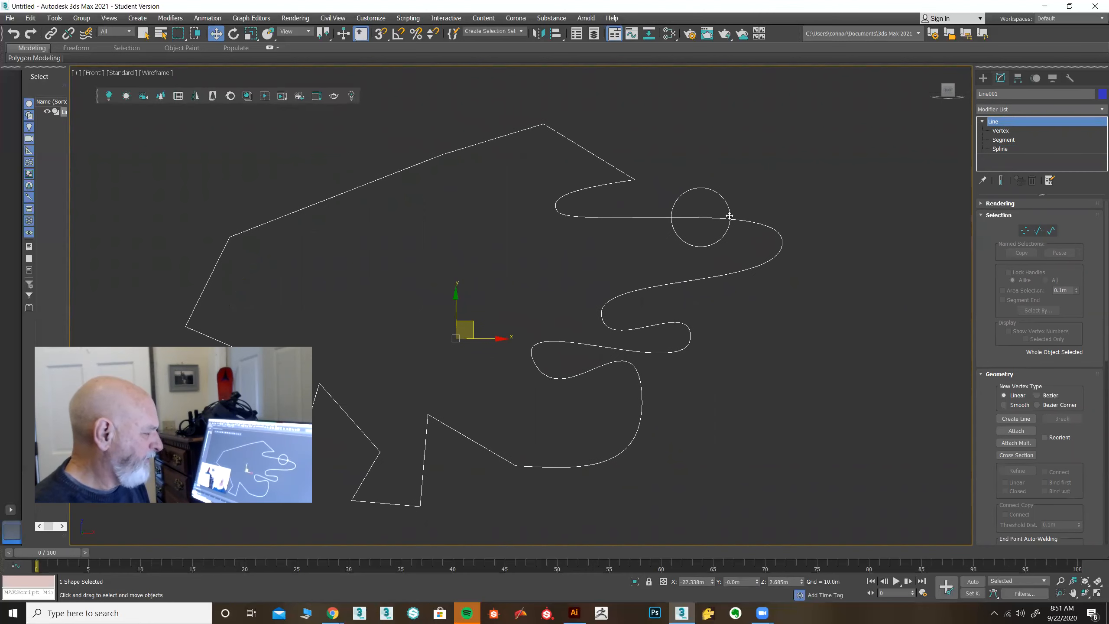
pyautogui.click(983, 77)
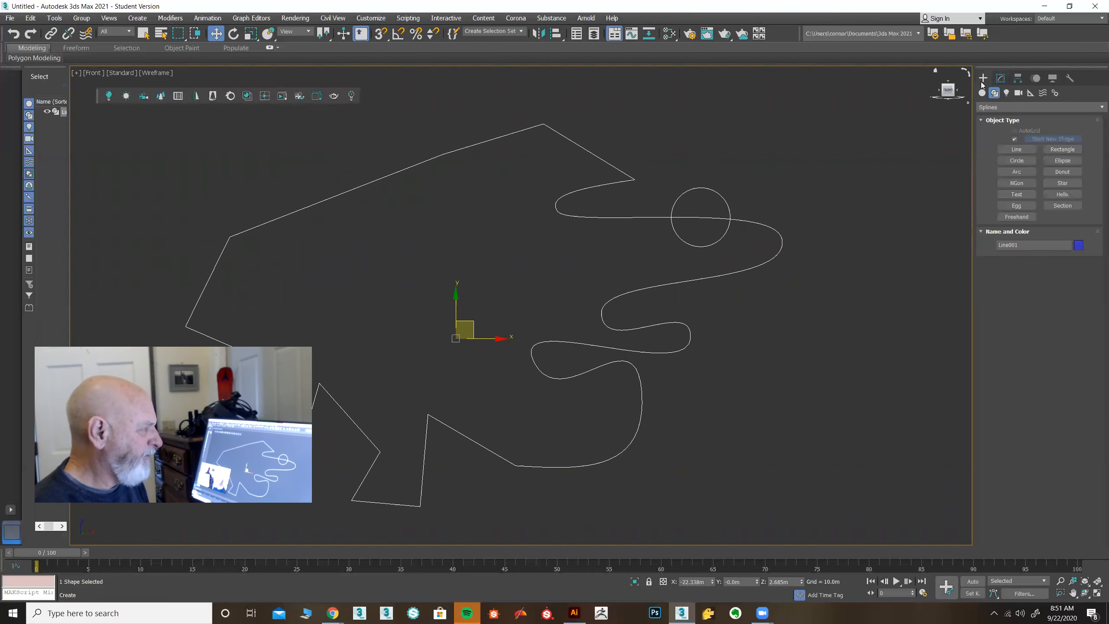
pyautogui.click(1000, 78)
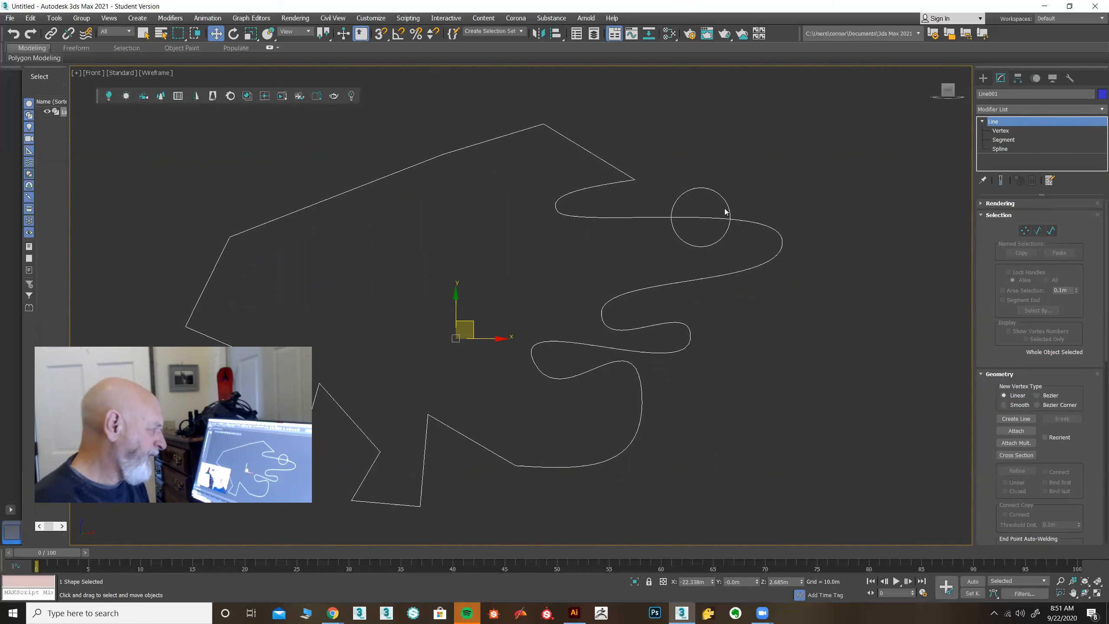
pyautogui.moveTo(727, 225); pyautogui.dragTo(743, 217)
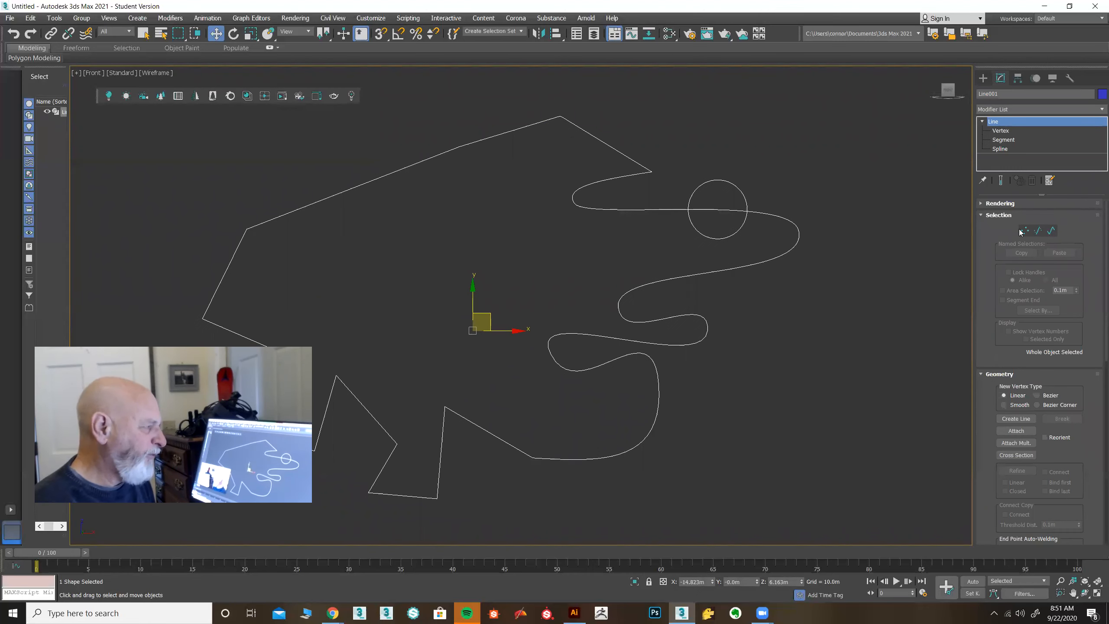
pyautogui.click(1051, 230)
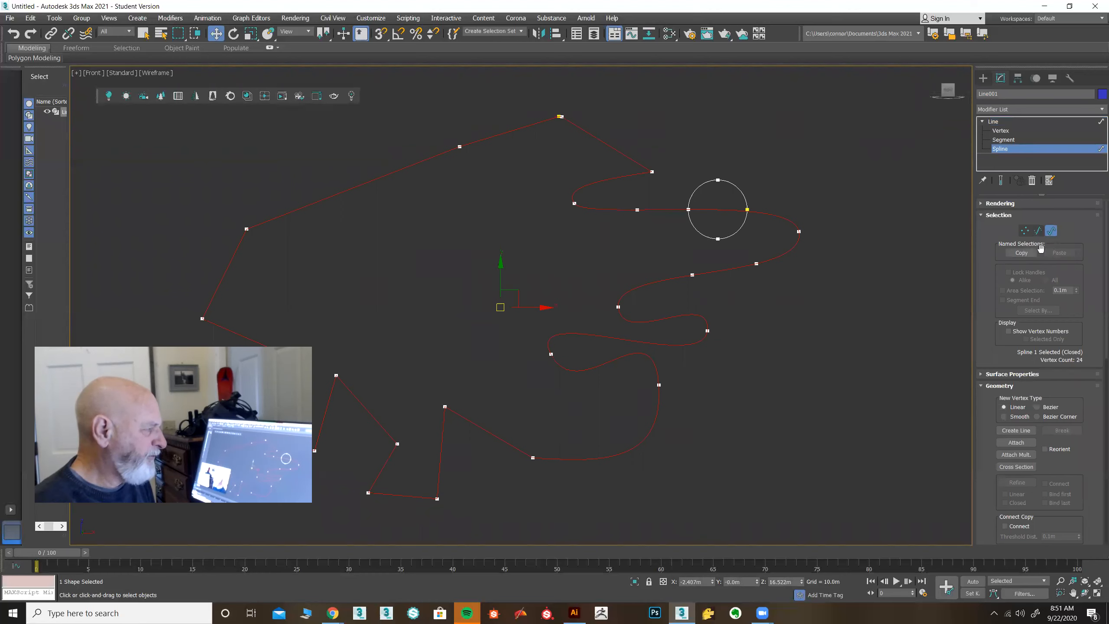
pyautogui.click(737, 228)
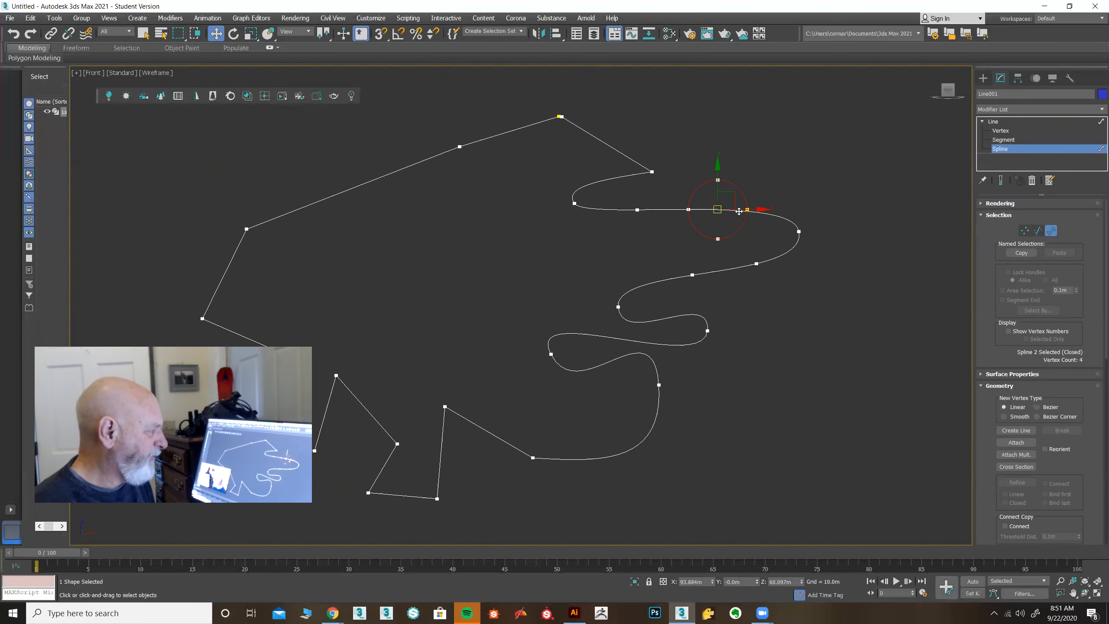
pyautogui.click(784, 256)
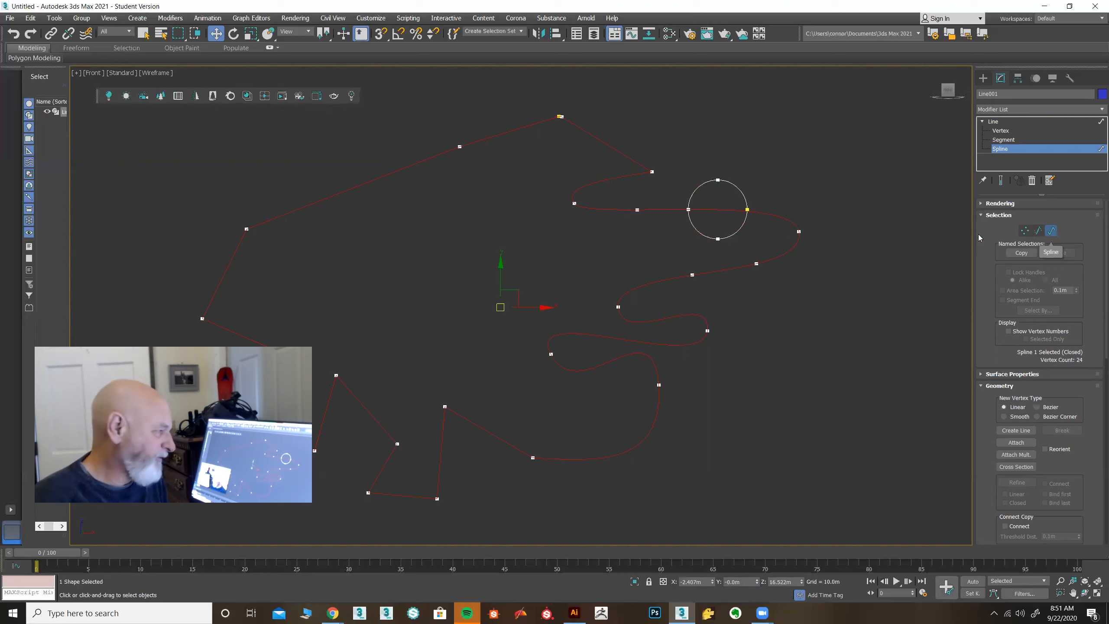
pyautogui.click(744, 222)
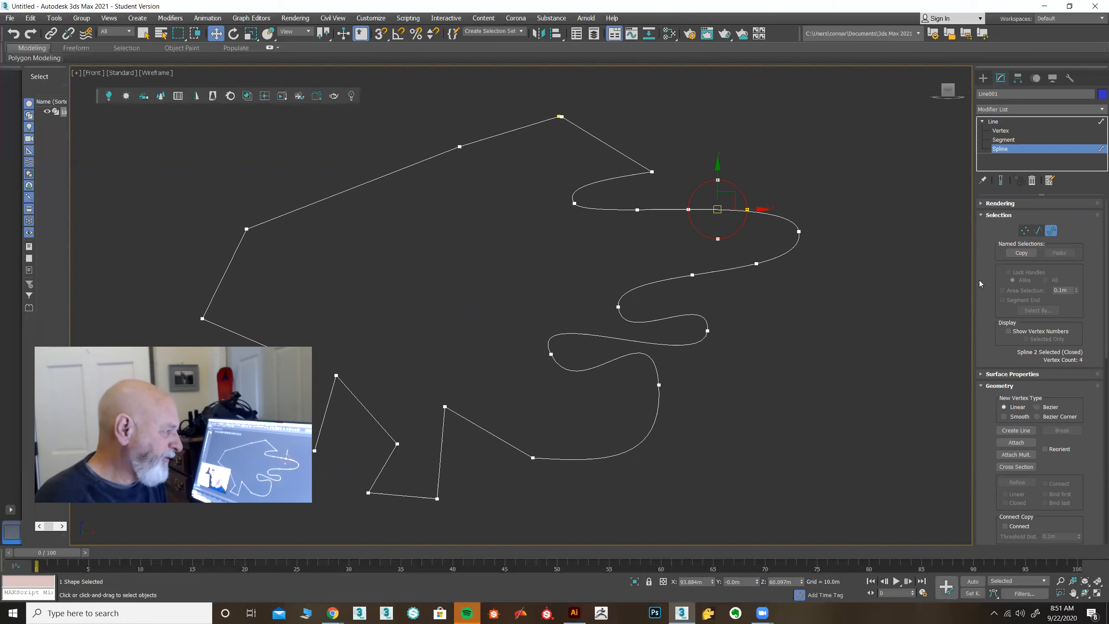
pyautogui.moveTo(985, 278); pyautogui.dragTo(992, 185)
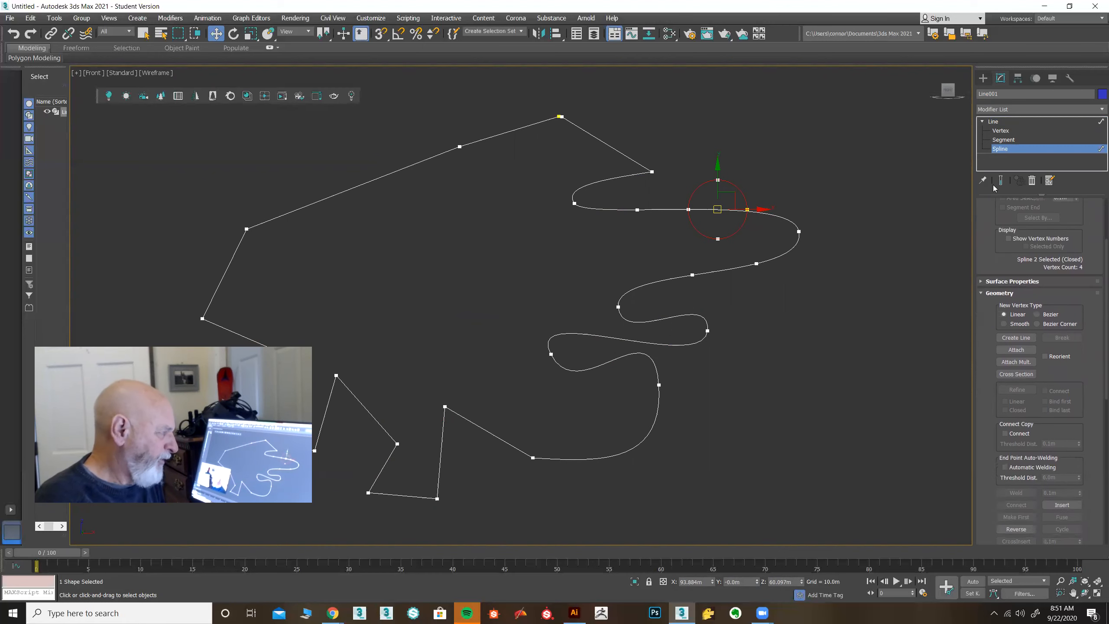
# Step: Try a Boolean Union of the original outline with the circle, and undo it
pyautogui.click(774, 255)
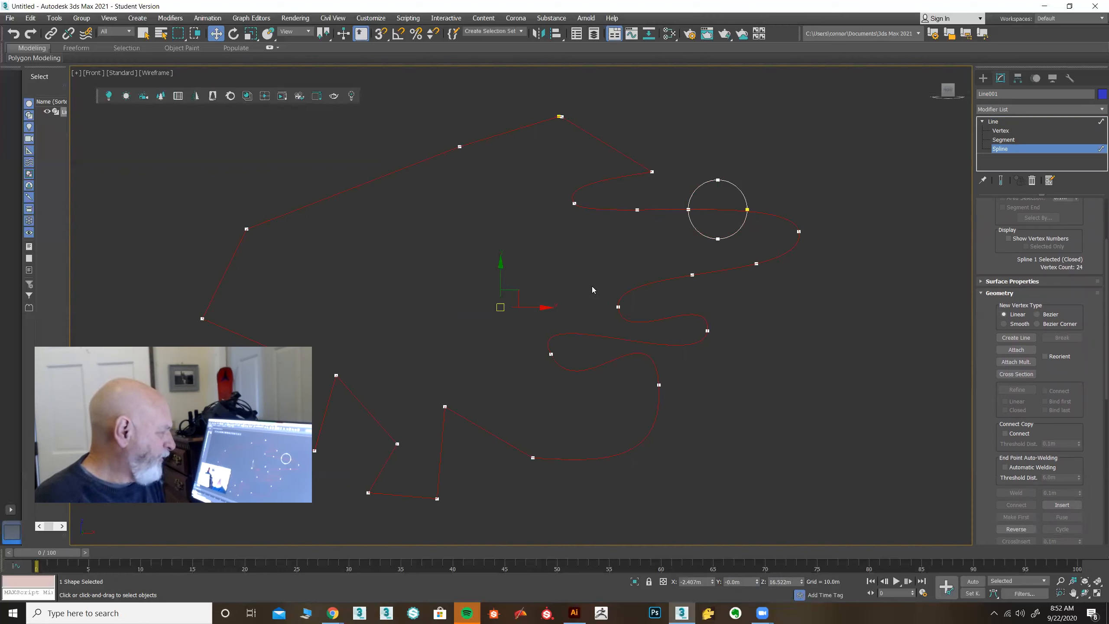
pyautogui.moveTo(980, 338); pyautogui.dragTo(994, 169)
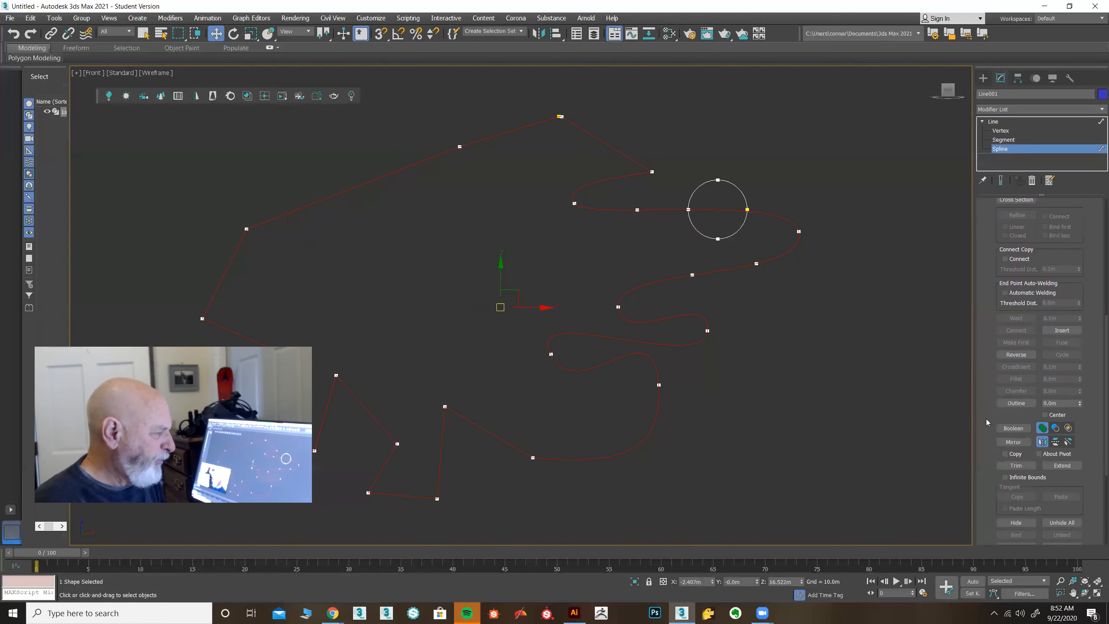
pyautogui.moveTo(986, 418); pyautogui.dragTo(987, 341)
pyautogui.click(1013, 351)
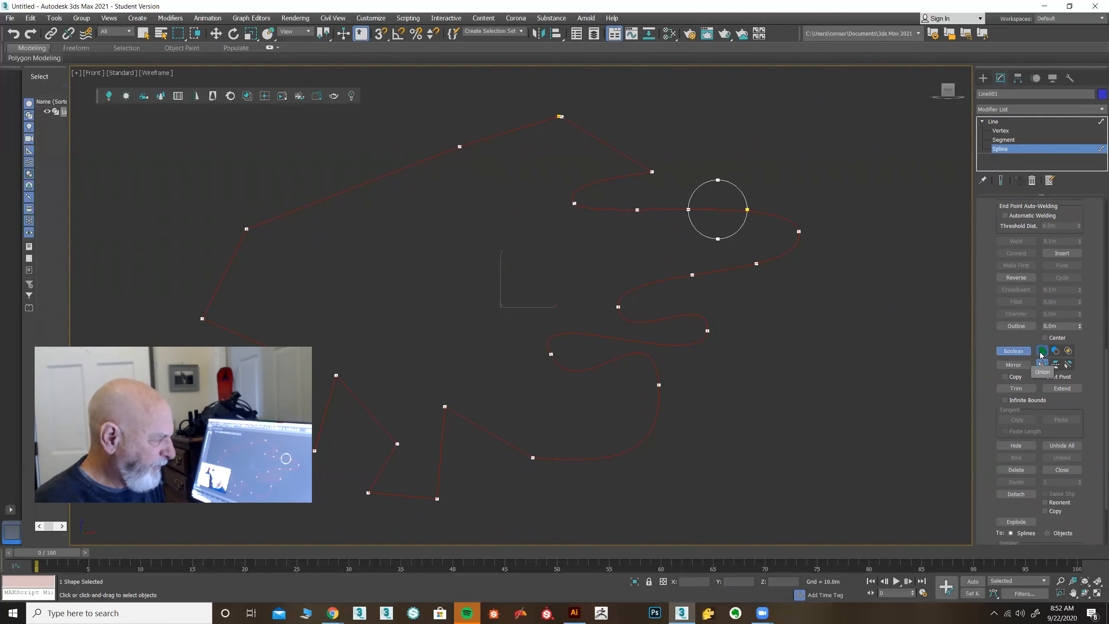
pyautogui.click(740, 226)
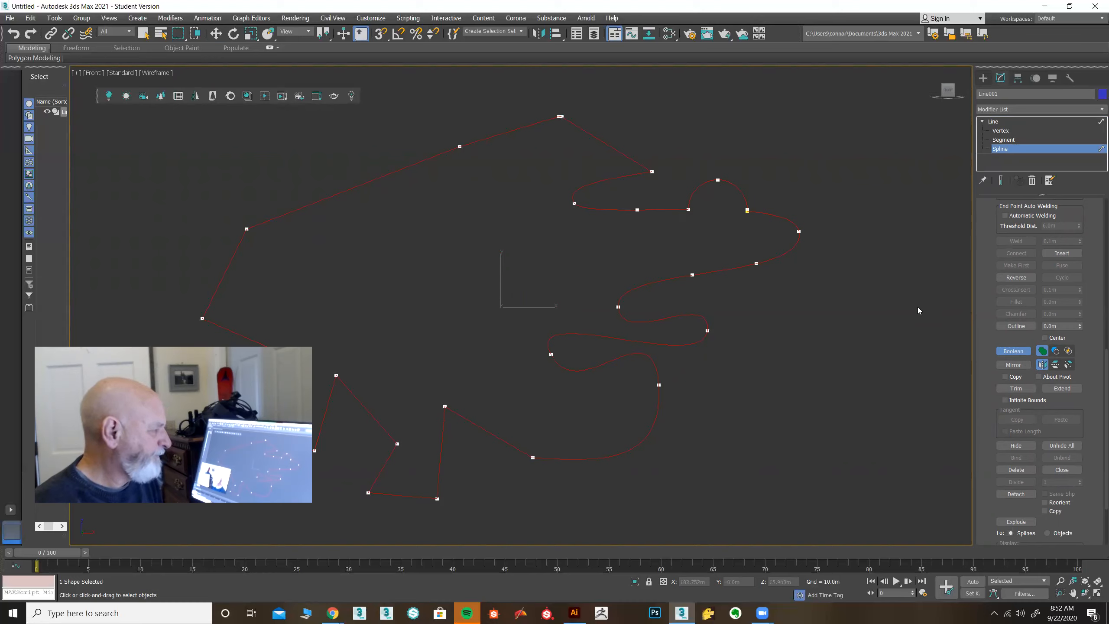
pyautogui.hotkey('ctrl', 'z')
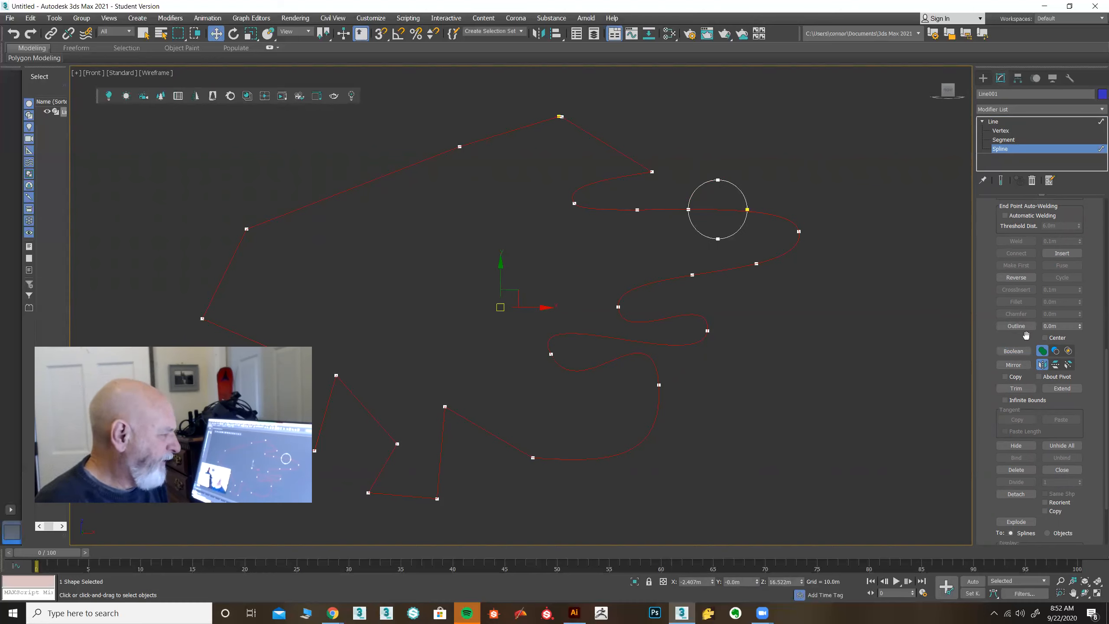
# Step: Subtract the circle from the original outline with the spline Boolean in Subtraction mode
pyautogui.click(1054, 351)
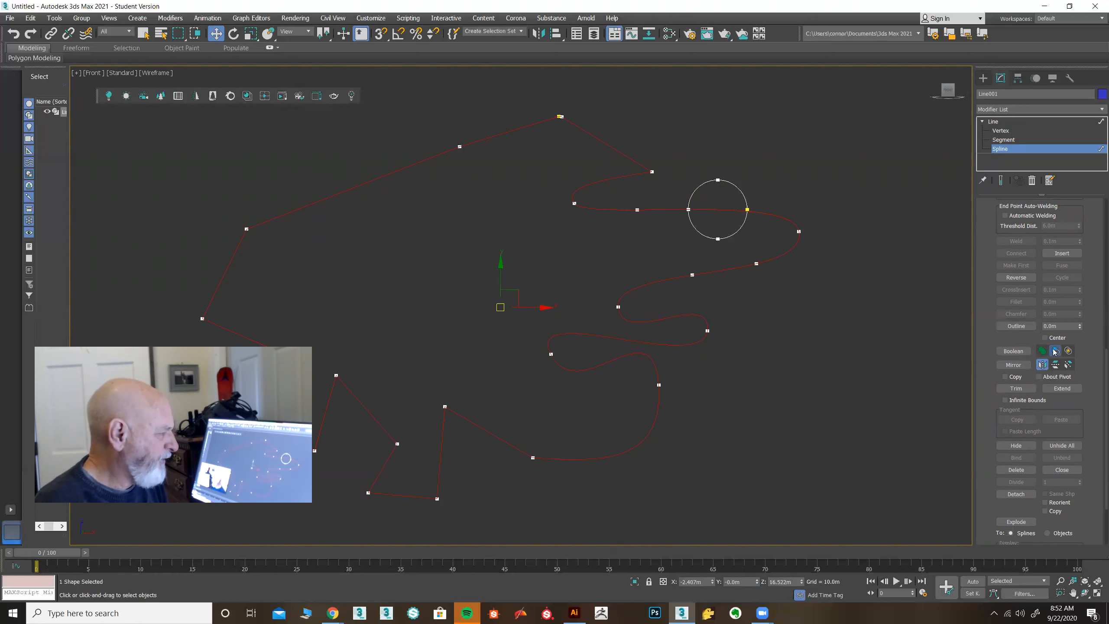
pyautogui.click(737, 232)
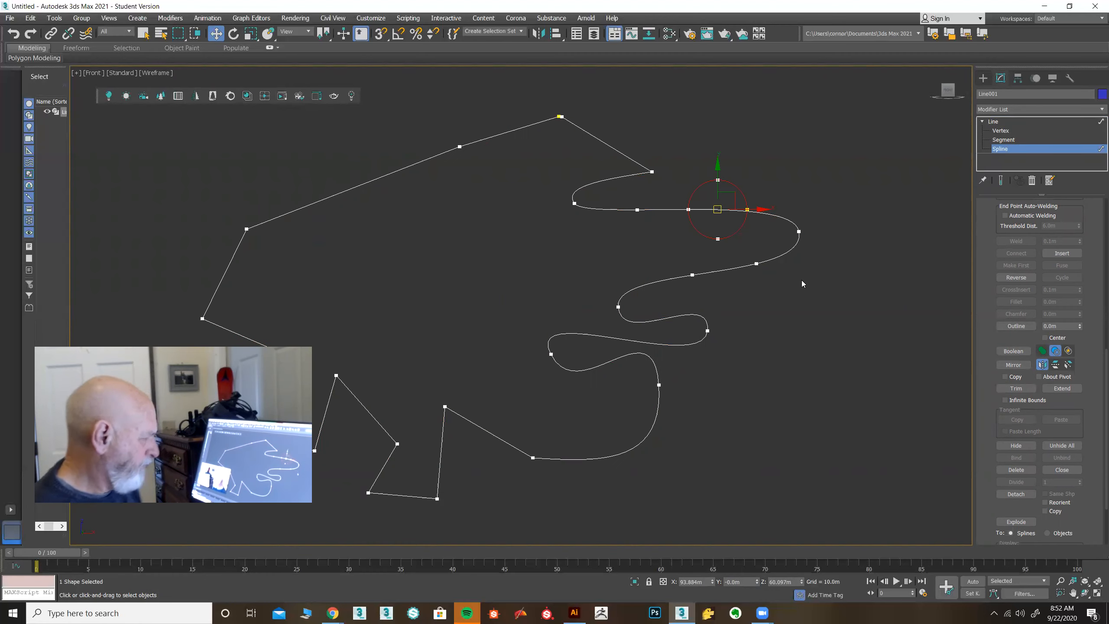
pyautogui.hotkey('ctrl', 'z')
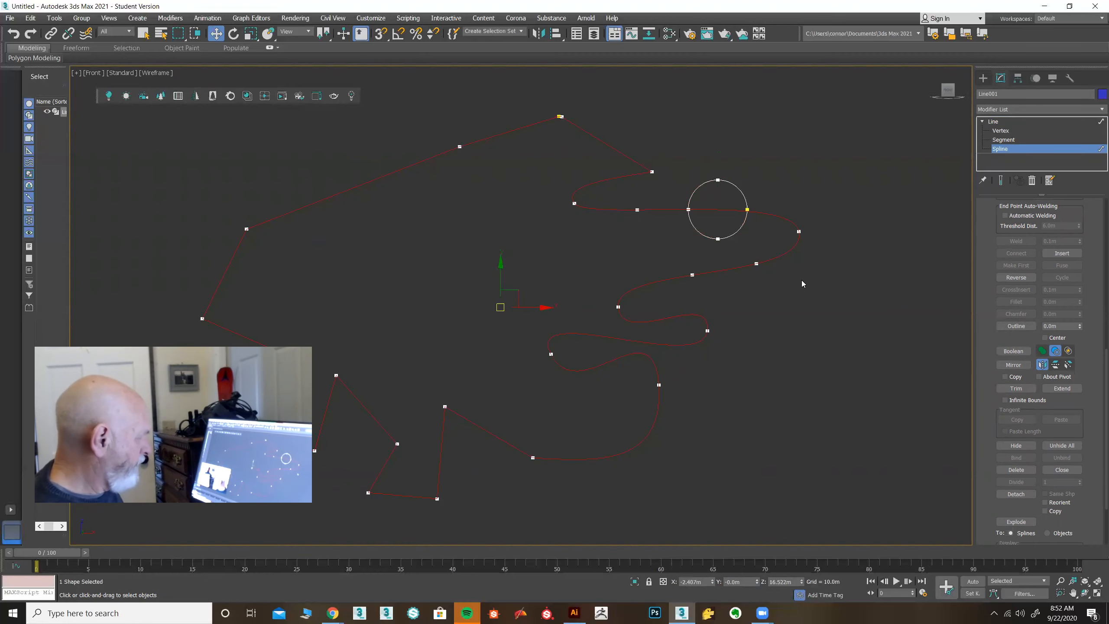
pyautogui.click(1012, 352)
pyautogui.click(736, 230)
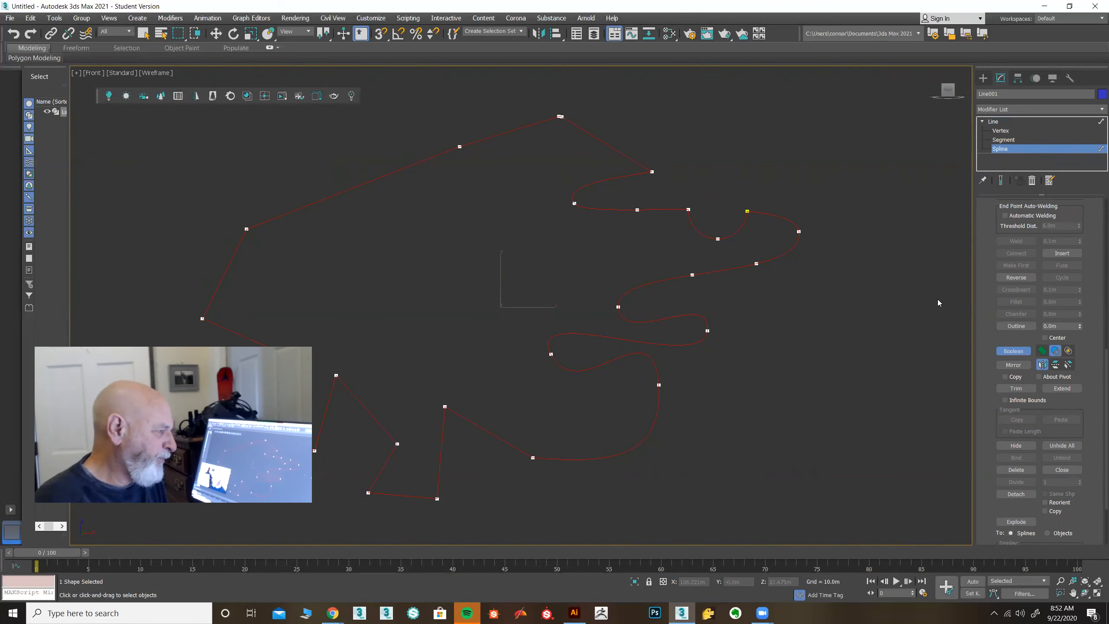
pyautogui.click(1008, 352)
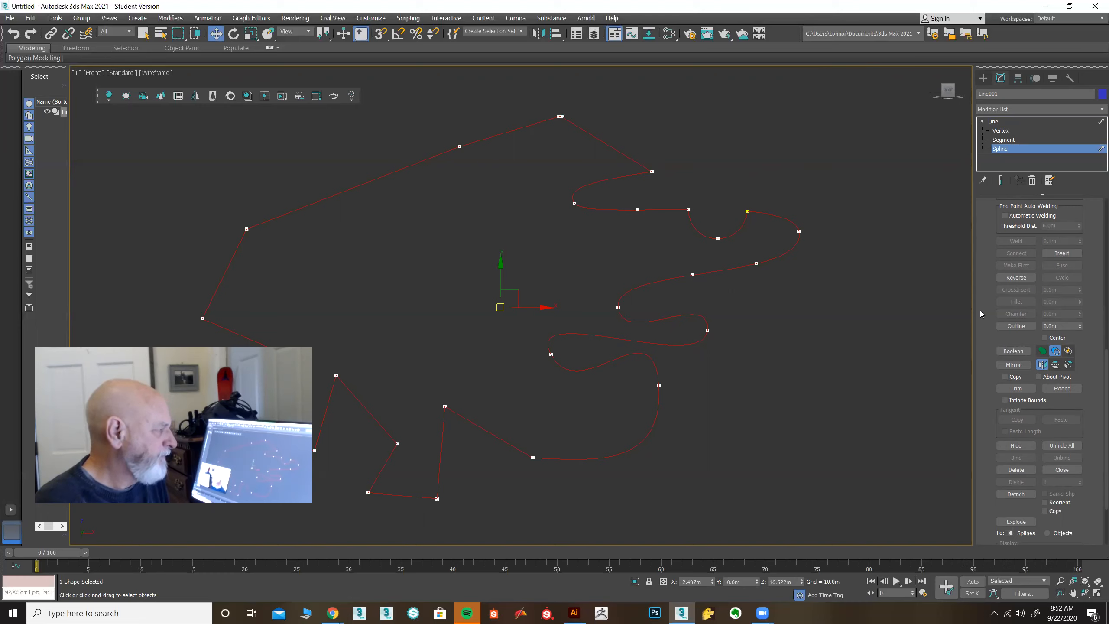
# Step: Leave Spline editing, passing through the Vertex level, and return the line to its top object level
pyautogui.moveTo(989, 268); pyautogui.dragTo(1001, 492)
pyautogui.moveTo(991, 329); pyautogui.dragTo(993, 407)
pyautogui.click(1003, 131)
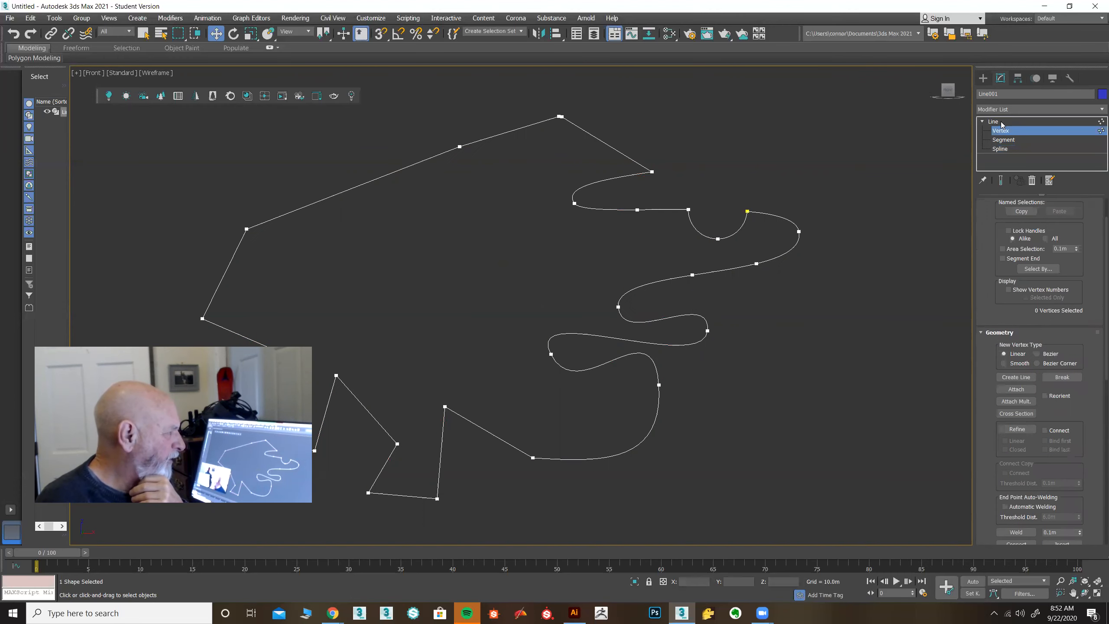
pyautogui.click(1001, 122)
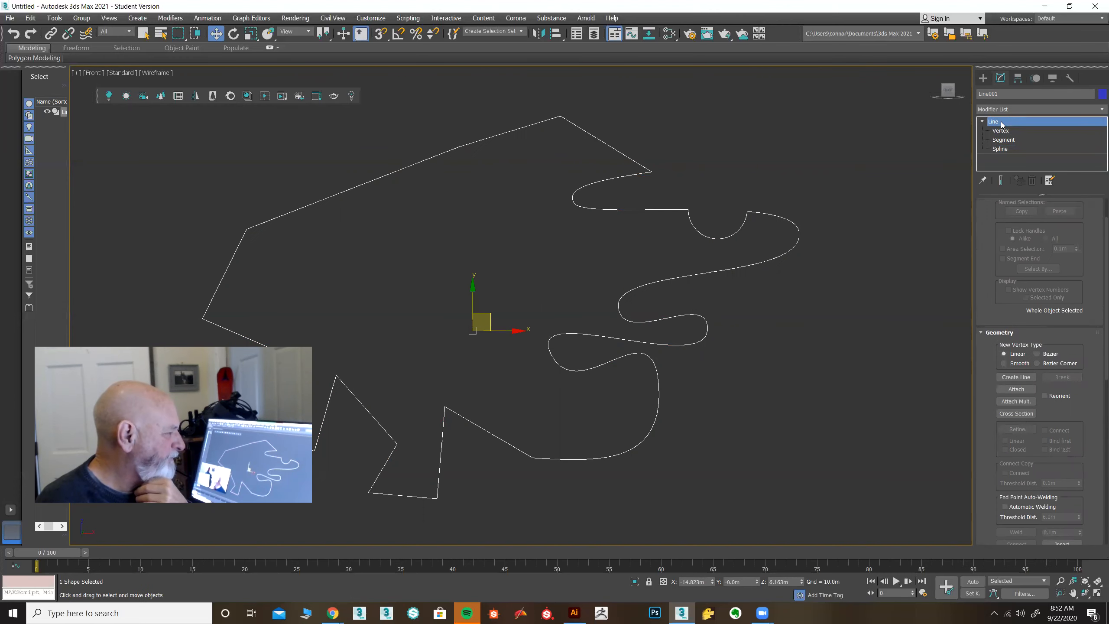